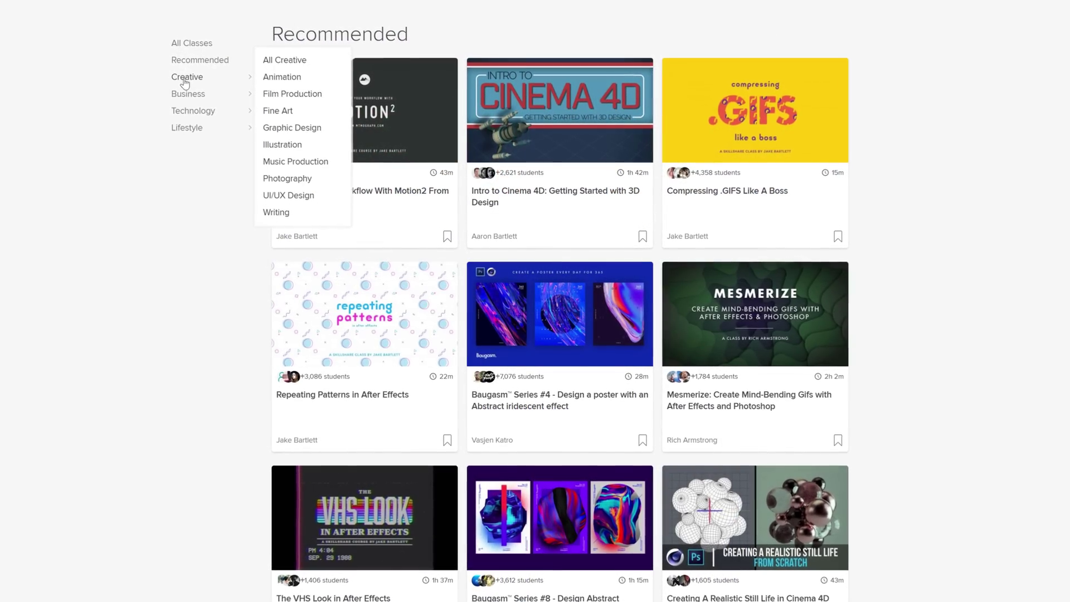
Play a Skillshare class preview video and scroll through the class listings.
mouse_move(179, 91)
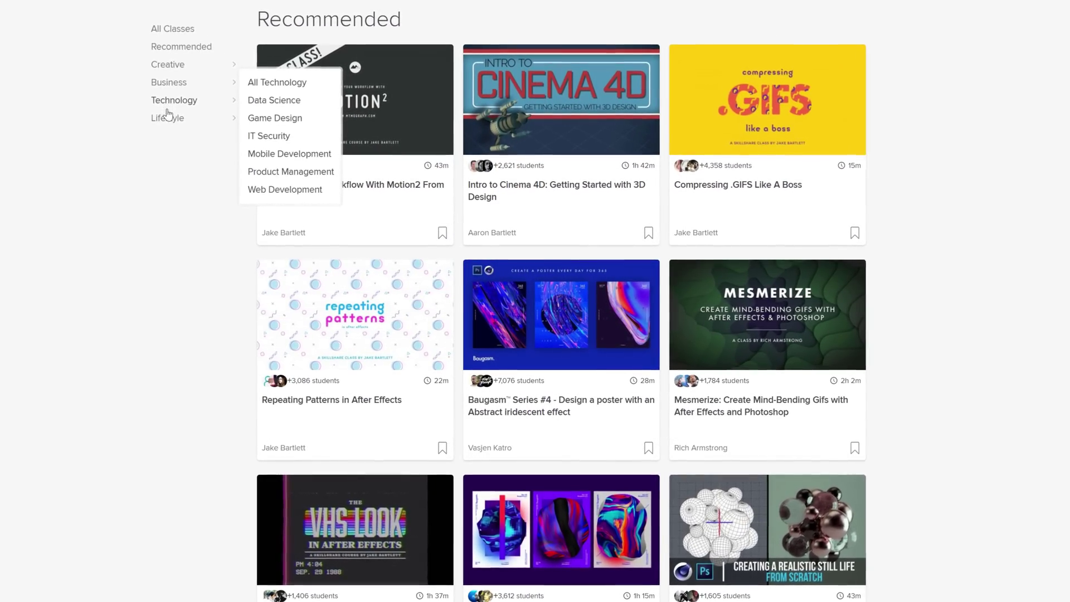
mouse_move(179, 125)
left_click(149, 384)
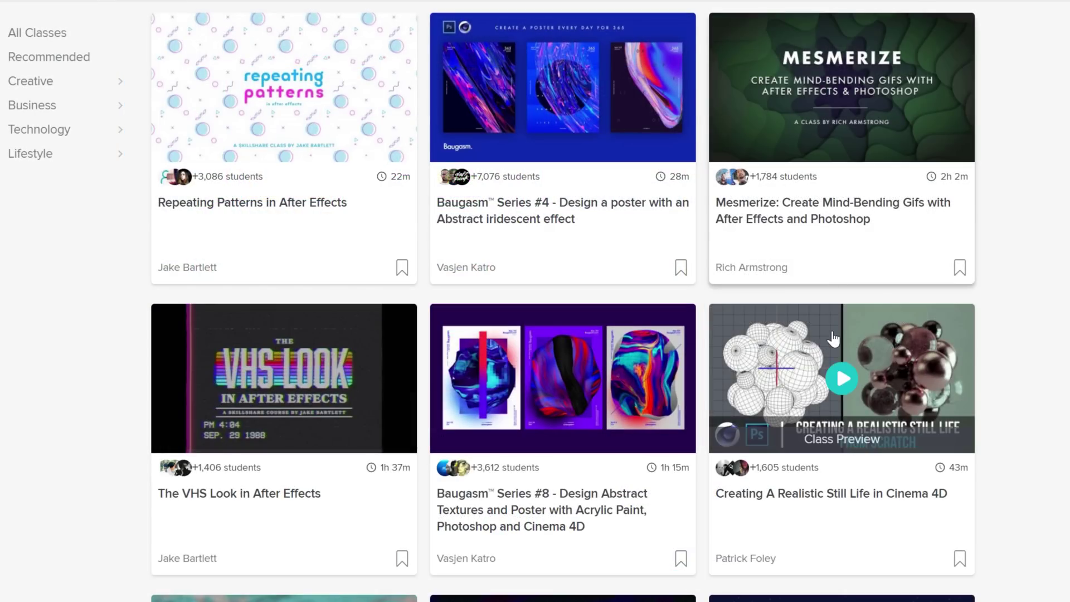
mouse_move(566, 396)
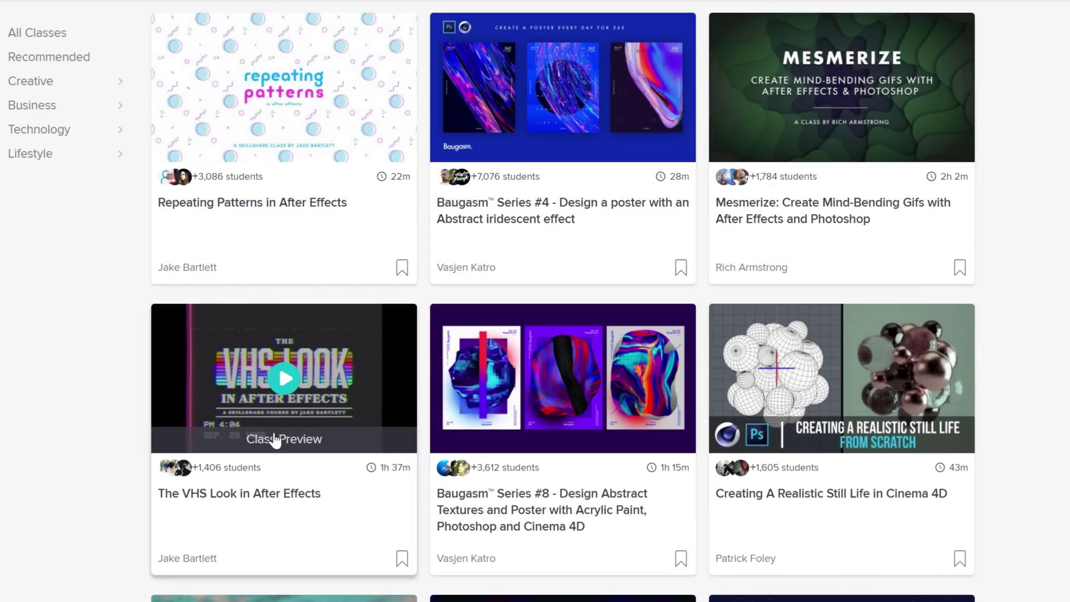
scroll(275, 437, "down", 5)
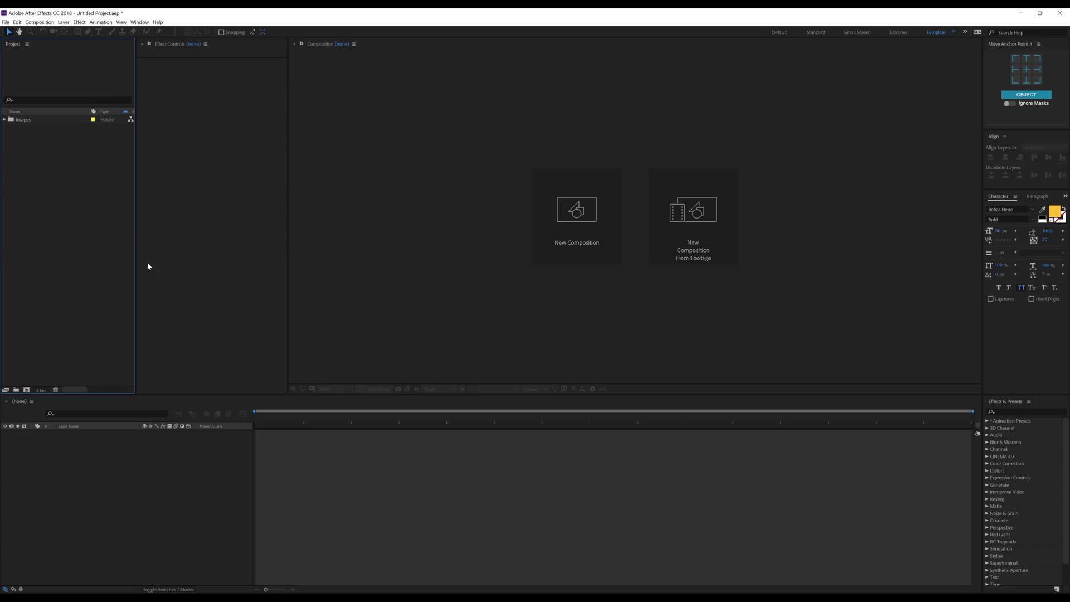
Create the 1920×1080, 30 fps, 10-second Particles Slideshow comp and start a second comp named Media.
left_click(567, 229)
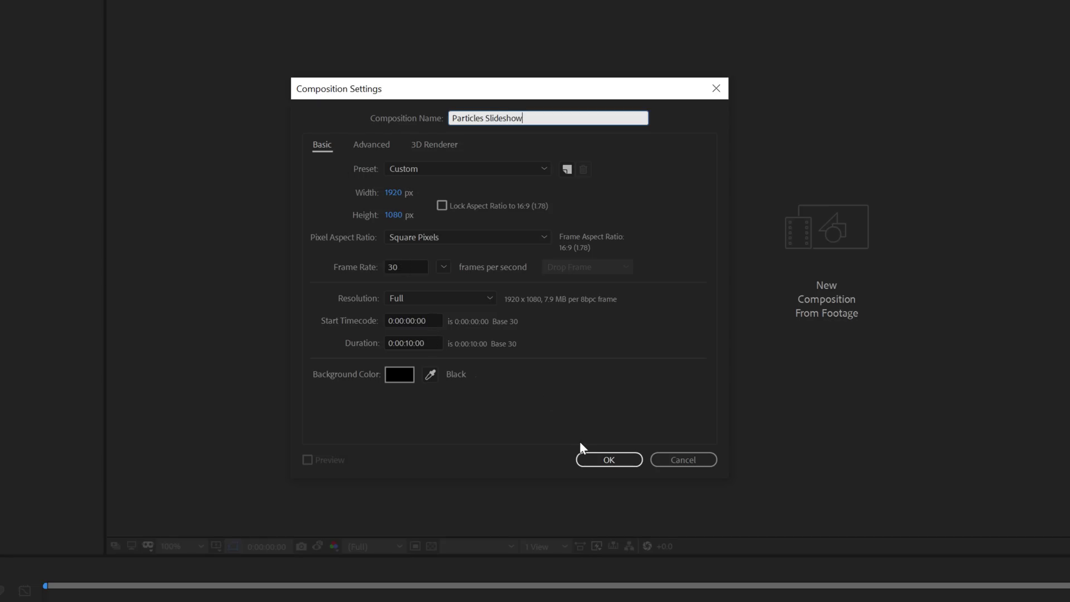
left_click(594, 465)
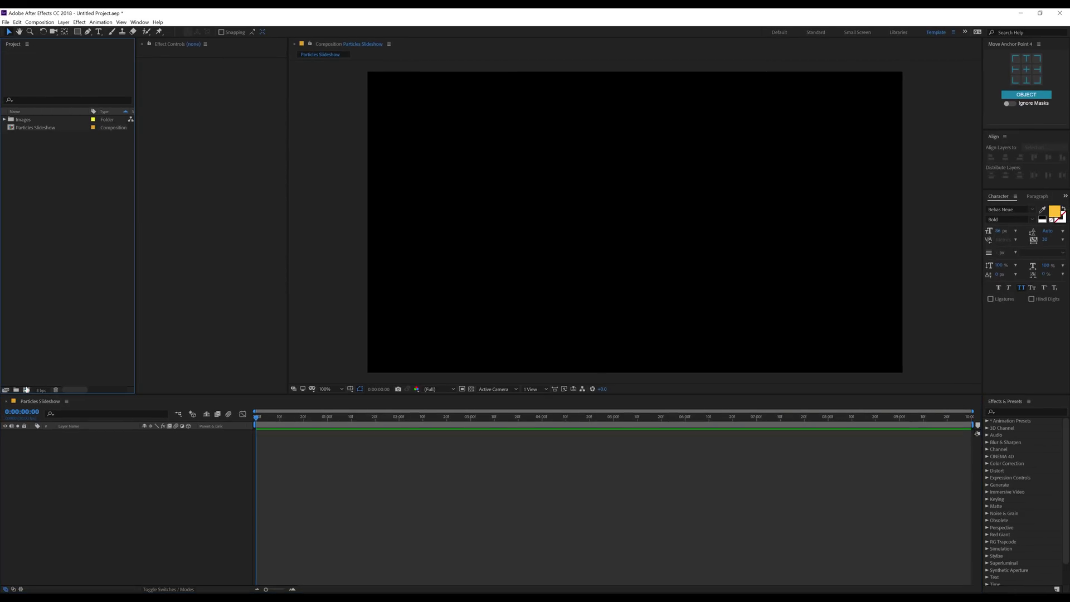
left_click(27, 390)
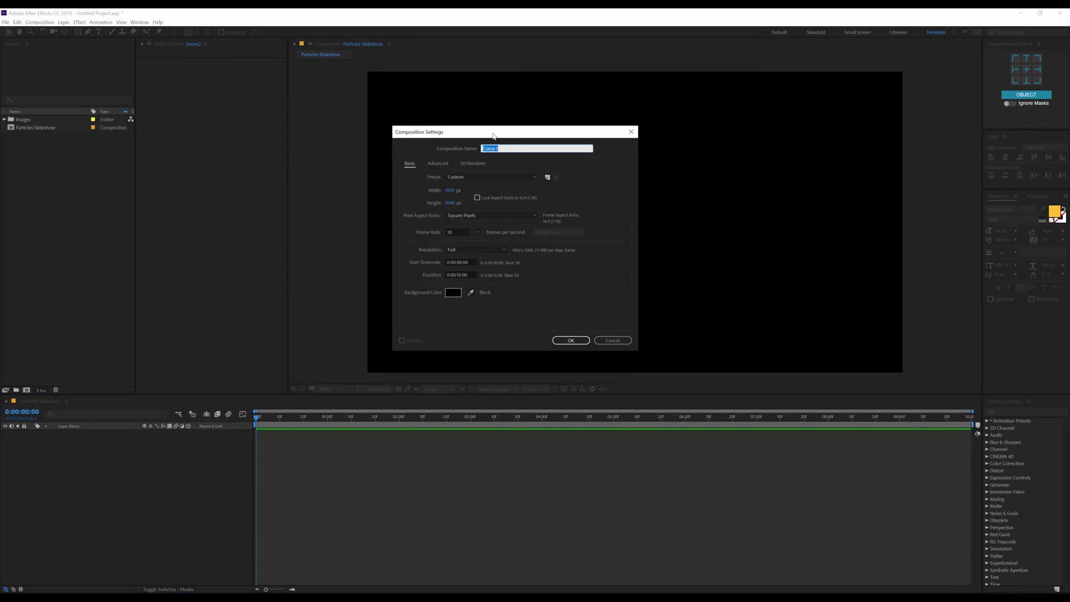
left_click_drag(493, 136, 504, 135)
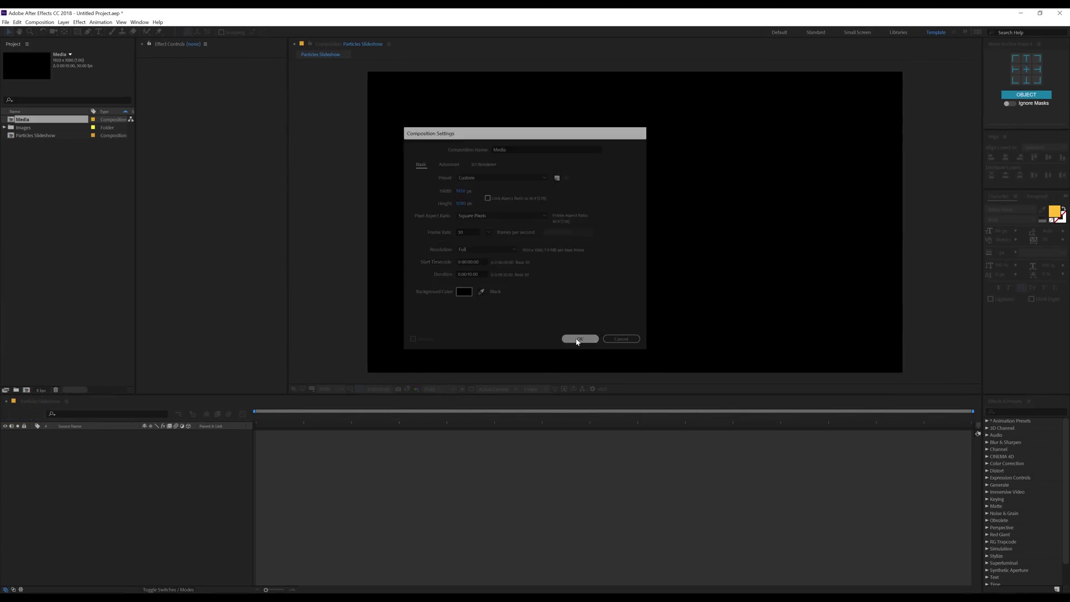
Create the Media comp and place colorful-colourful-fashion-904276.jpg in it at 36% scale.
left_click(608, 434)
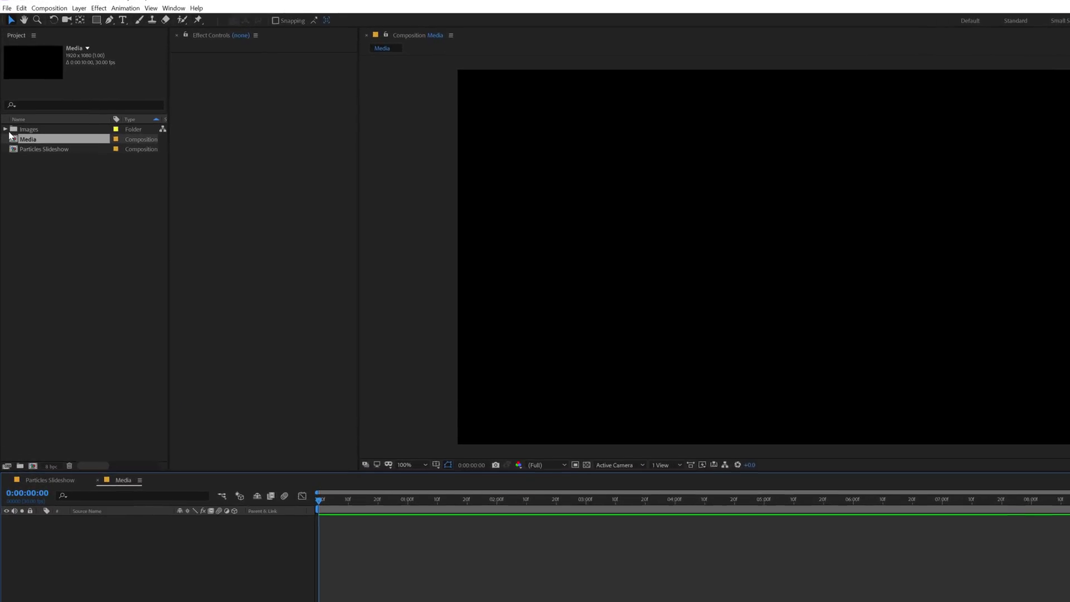
left_click(4, 119)
left_click(67, 150)
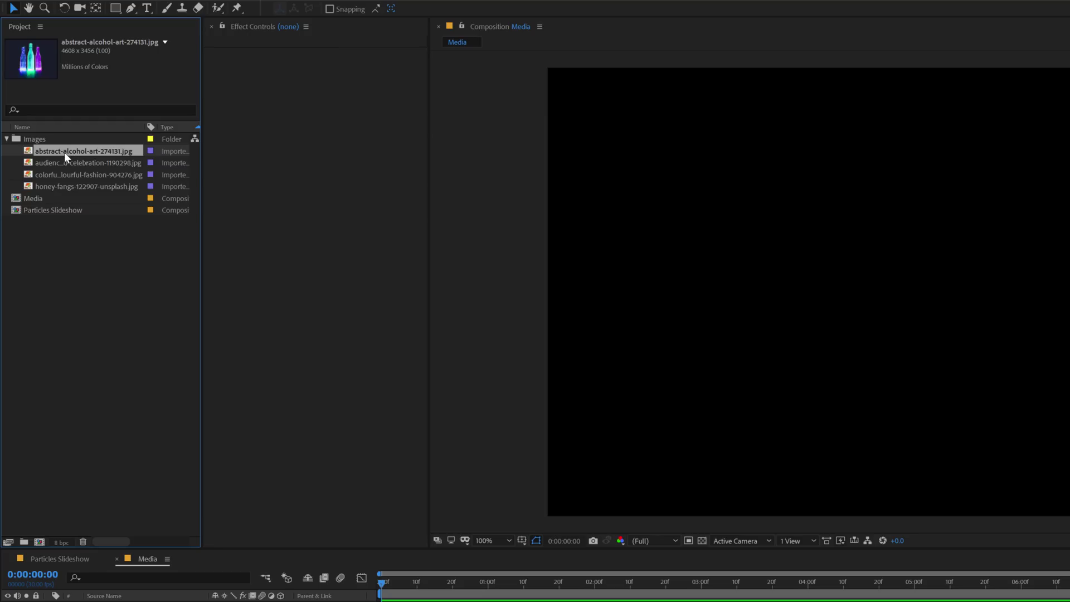
left_click(58, 162)
left_click(55, 176)
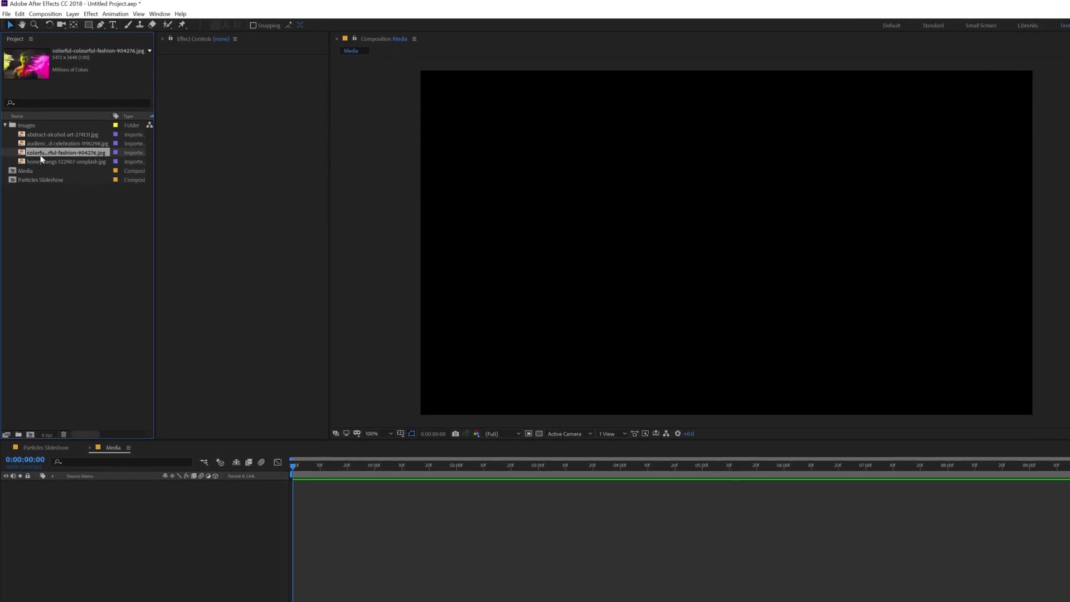
left_click_drag(101, 472, 102, 470)
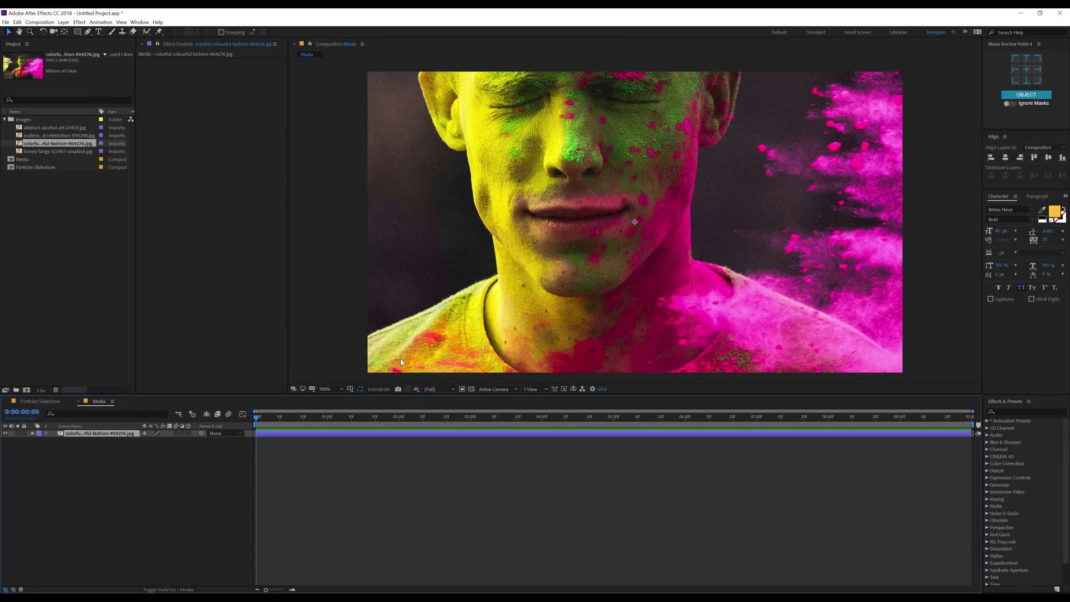
left_click_drag(165, 441, 129, 440)
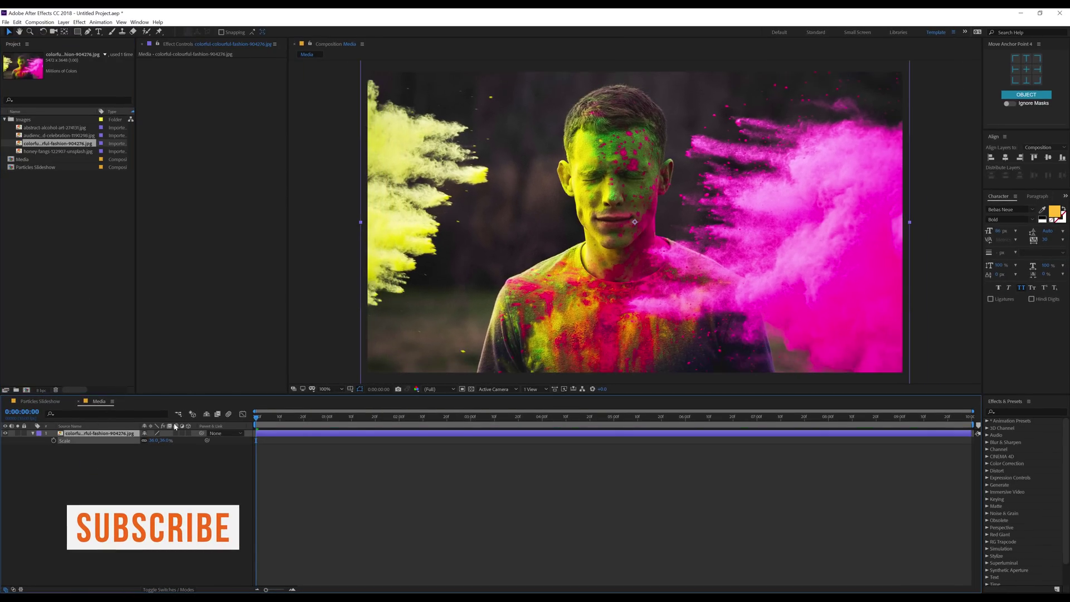
left_click_drag(397, 317, 403, 317)
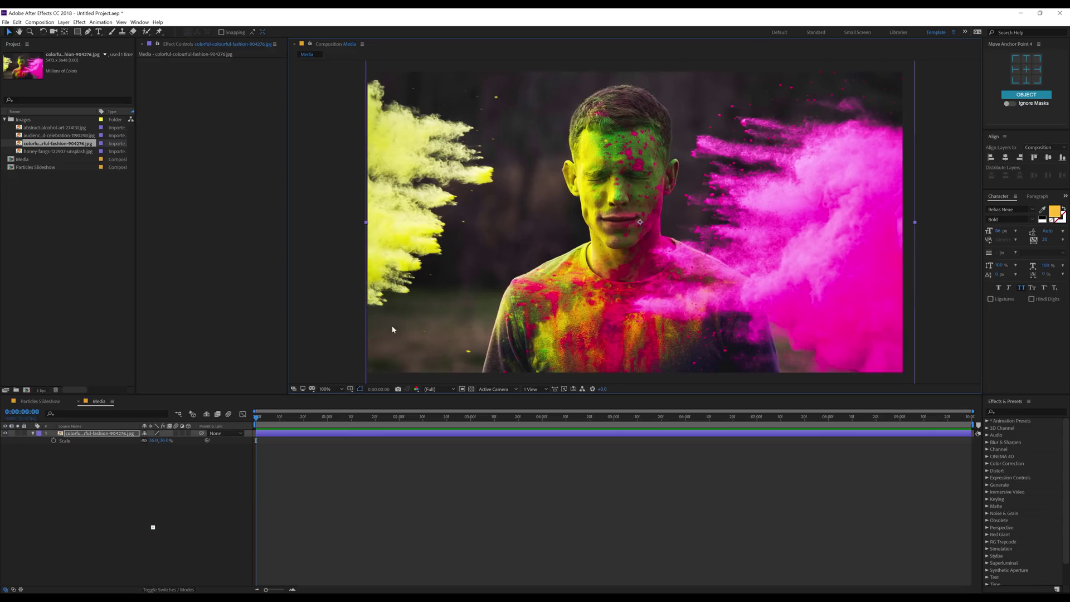
left_click(106, 486)
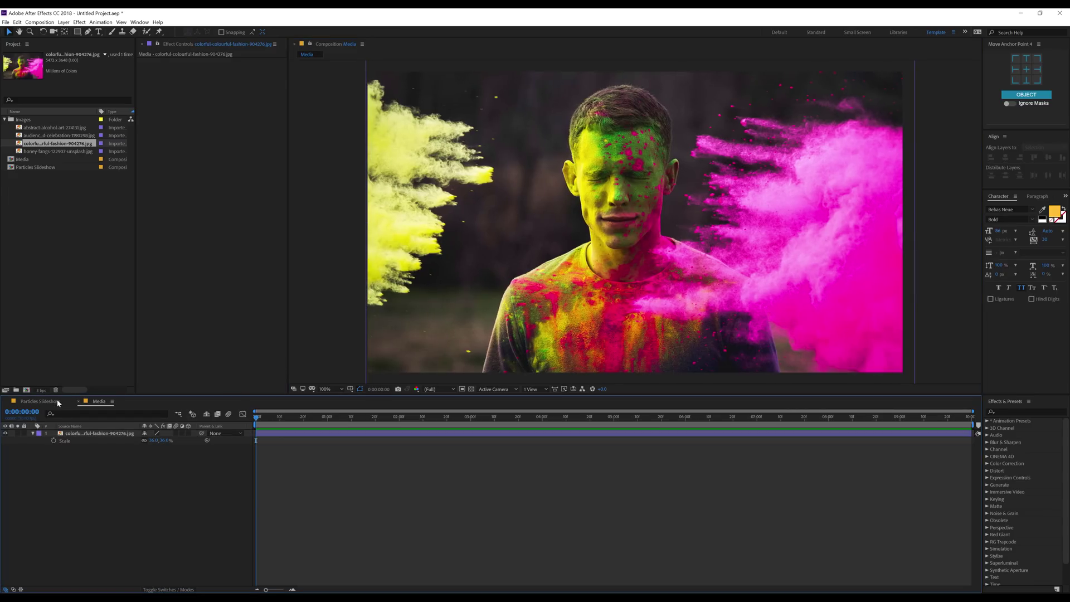
Nest the Media comp in a new composition and rename it Scene.
left_click(5, 119)
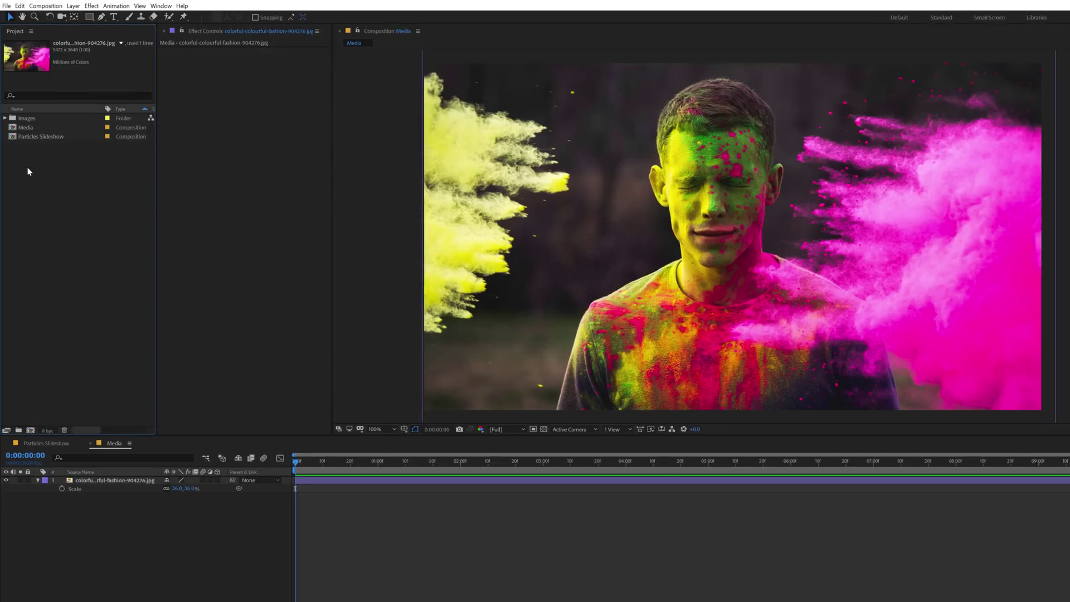
left_click_drag(20, 129, 24, 375)
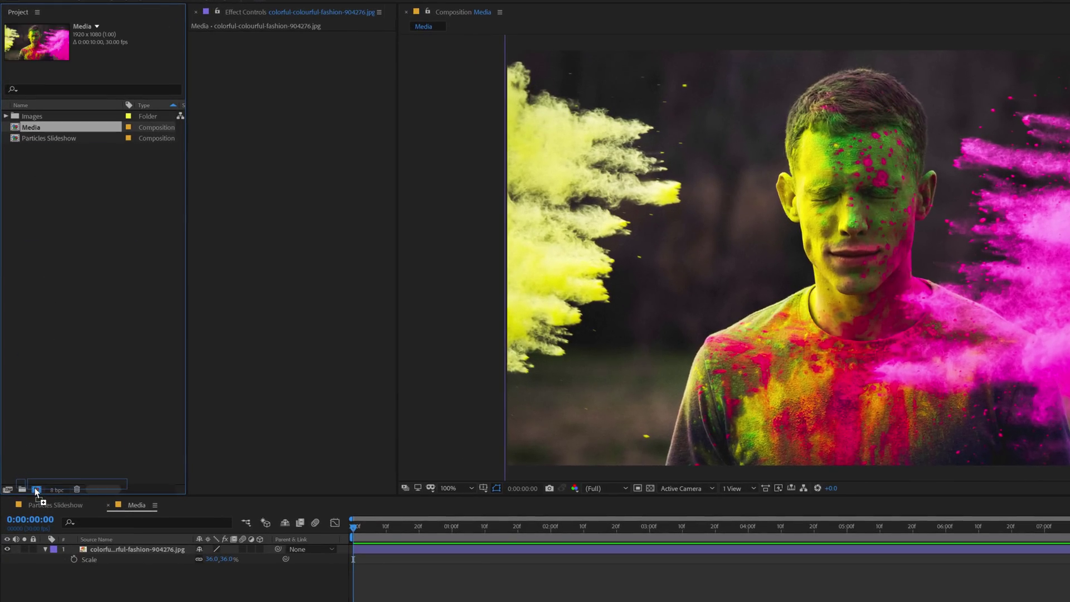
left_click_drag(34, 487, 36, 489)
left_click(39, 141)
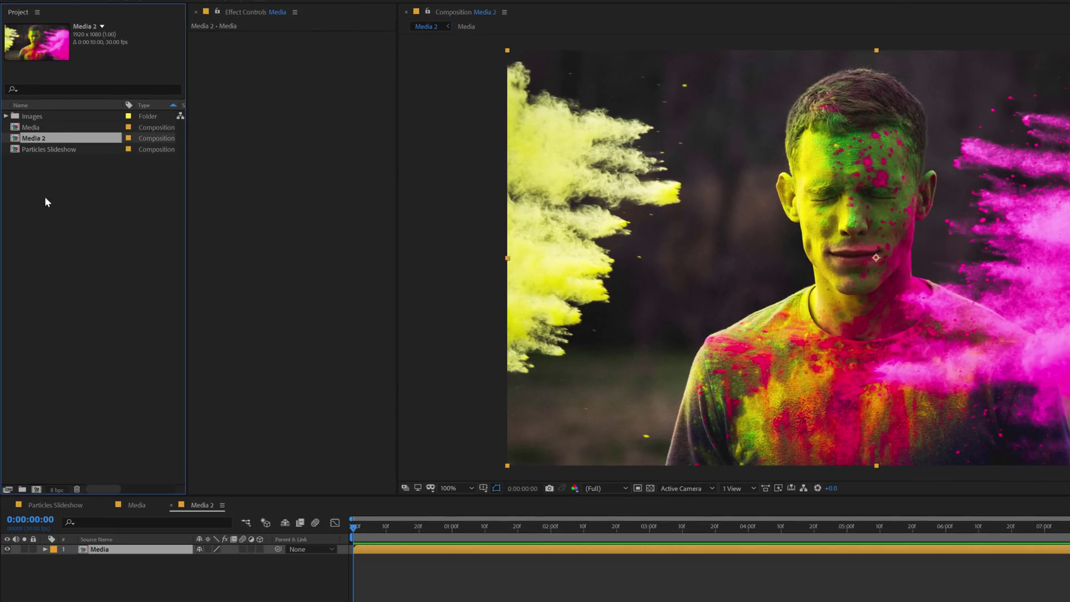
key("Return")
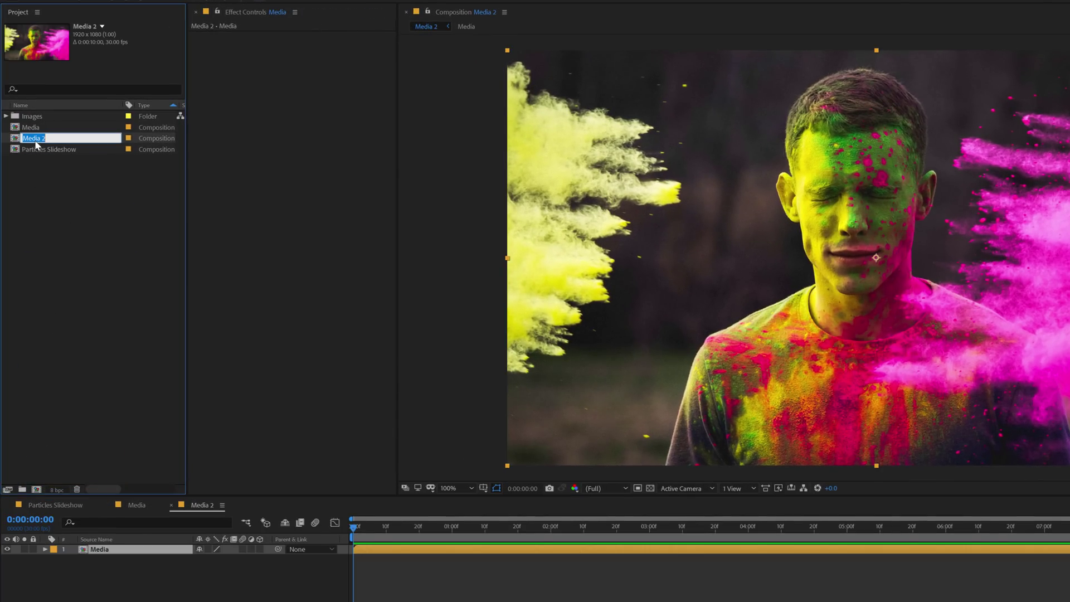
type("Scene")
key("Return")
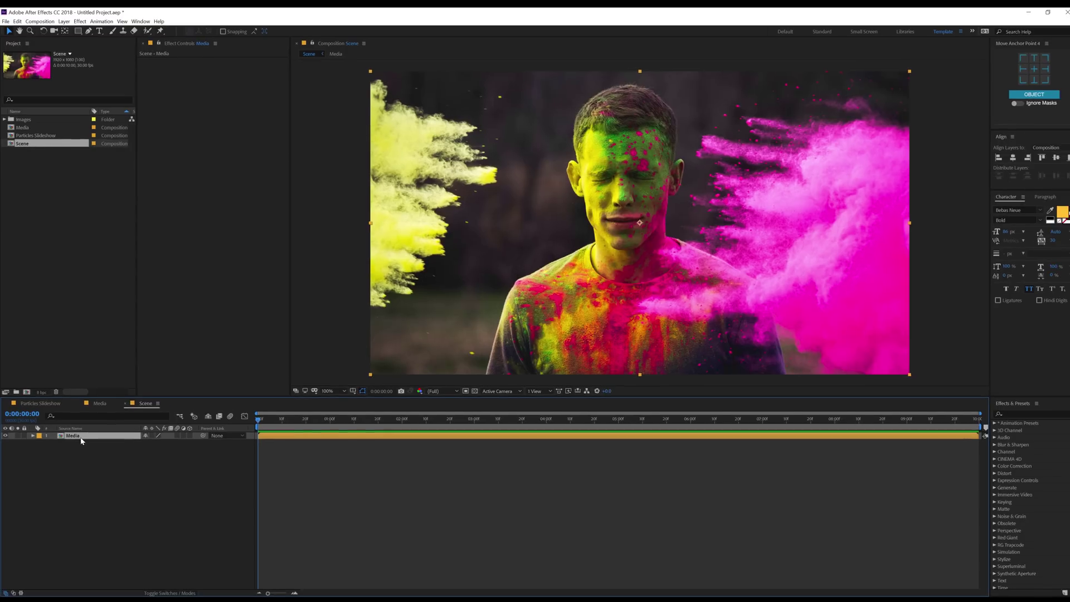
Add an adjustment layer named Extract to the Scene comp.
right_click(119, 585)
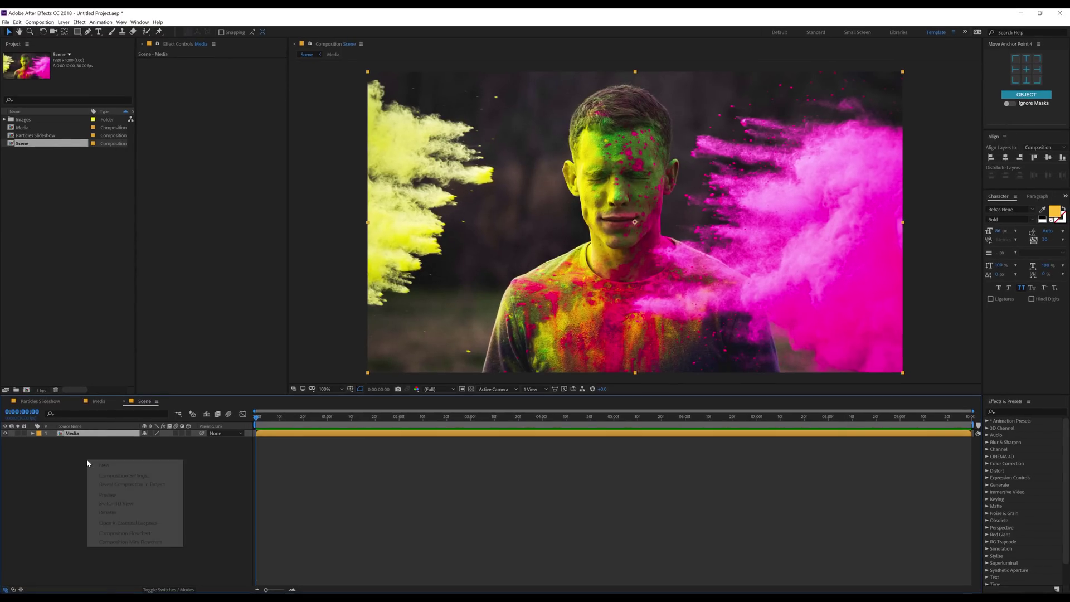
mouse_move(154, 467)
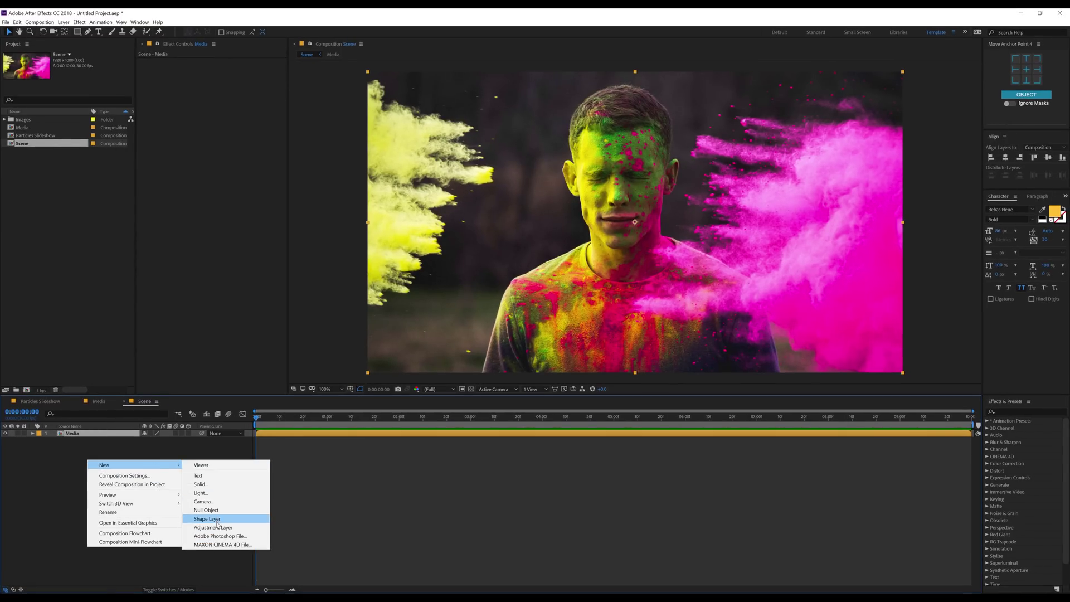
left_click(214, 527)
key("Return")
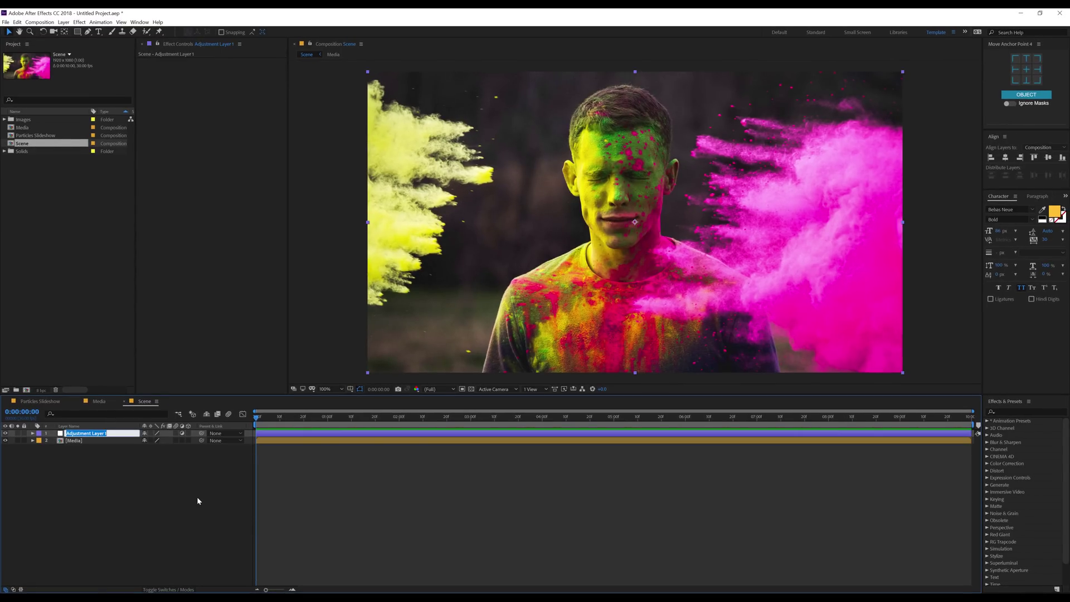
type("Extract")
key("Return")
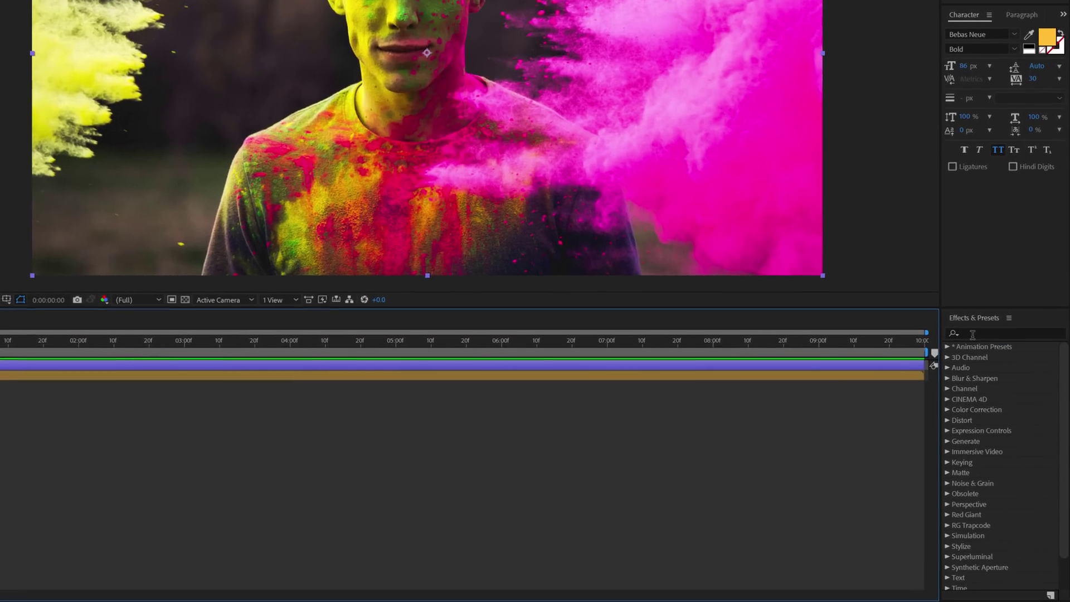
Apply the Extract effect and keyframe Black Point from high down to 0 at 3 seconds.
left_click(1004, 413)
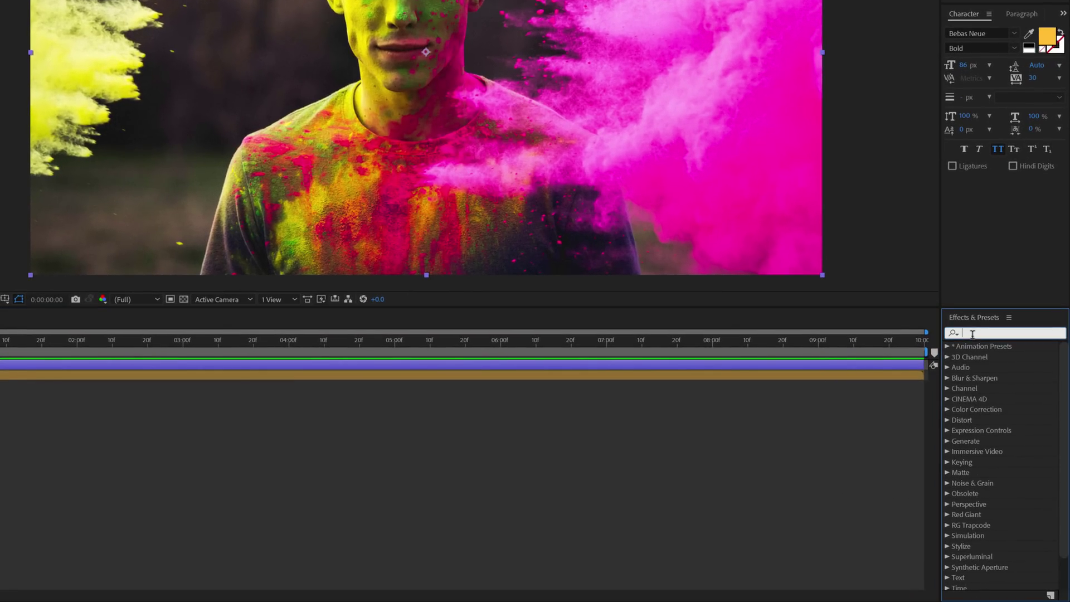
type("extra")
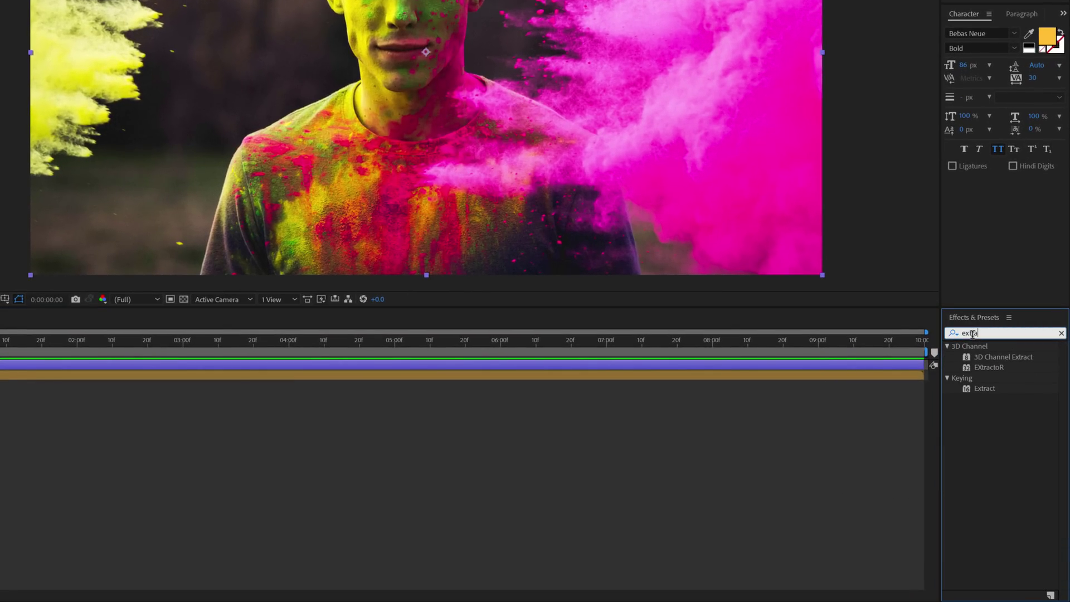
left_click_drag(980, 389, 125, 363)
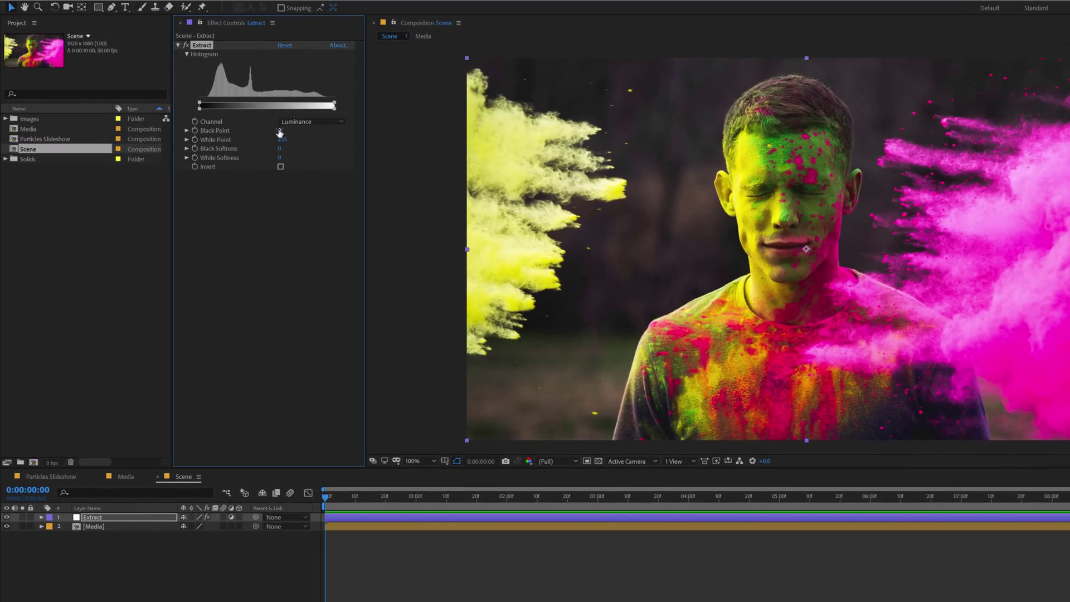
left_click_drag(279, 132, 439, 130)
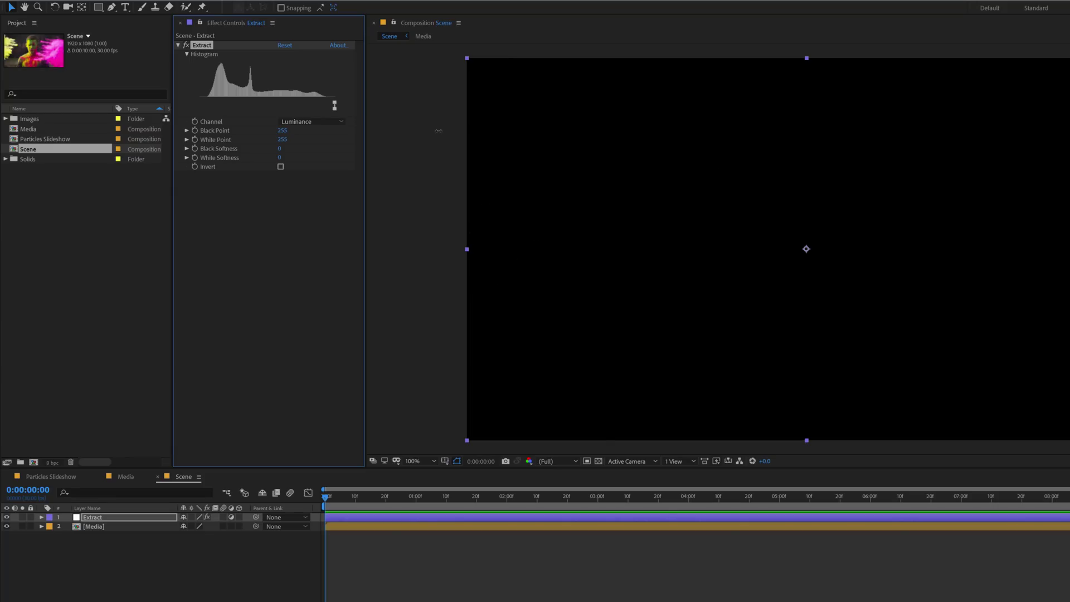
left_click(195, 131)
left_click(598, 501)
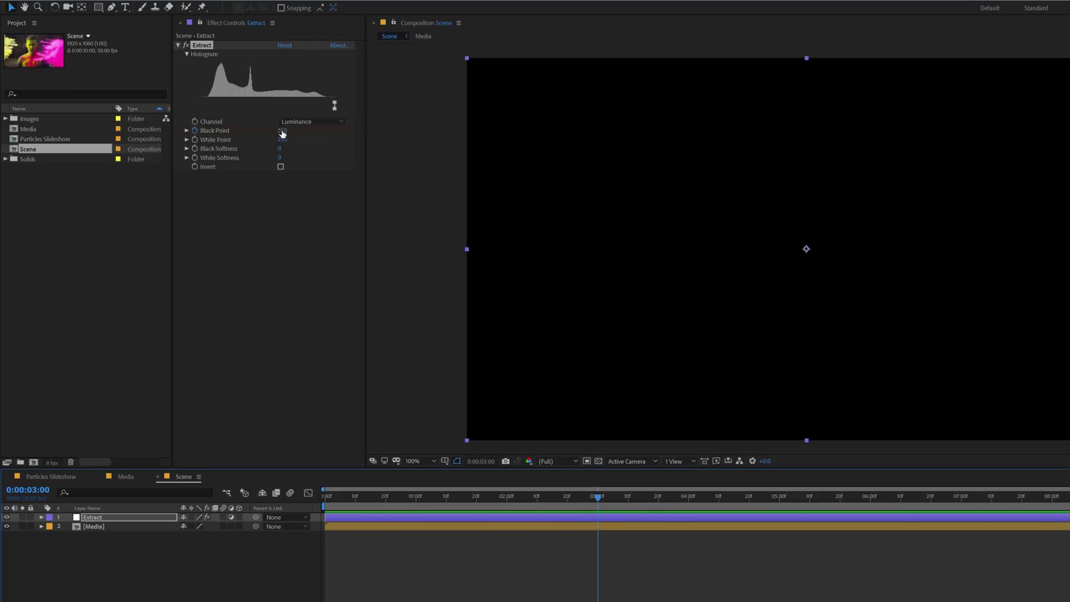
left_click_drag(283, 133, 156, 152)
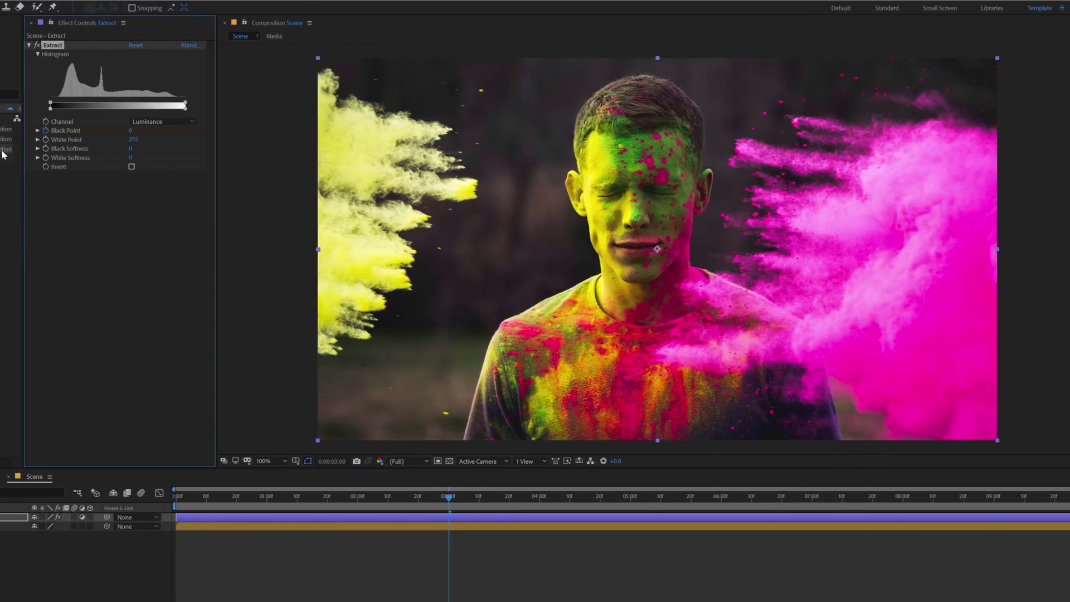
Preview the reveal, check the key on the transparency grid, and park at 0:00:02:02.
left_click(184, 494)
key("space")
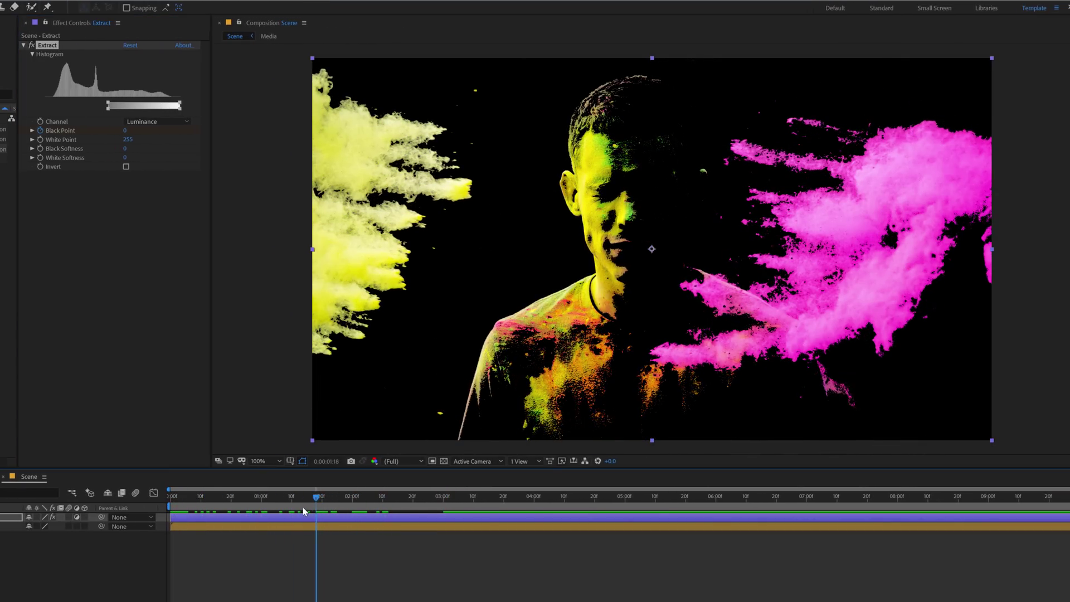
left_click_drag(316, 497, 343, 524)
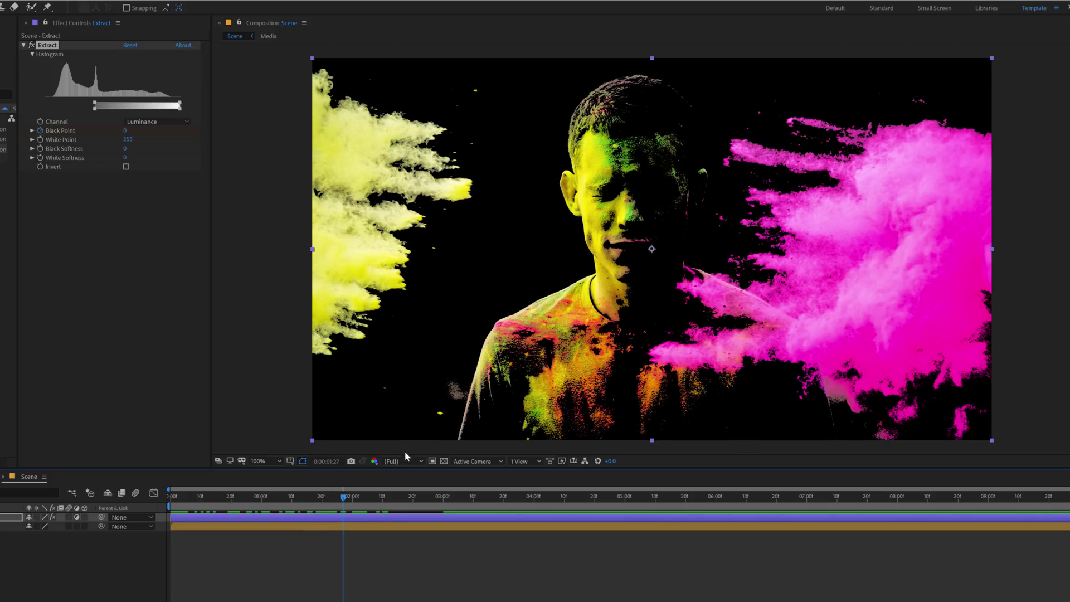
left_click(444, 461)
left_click(445, 462)
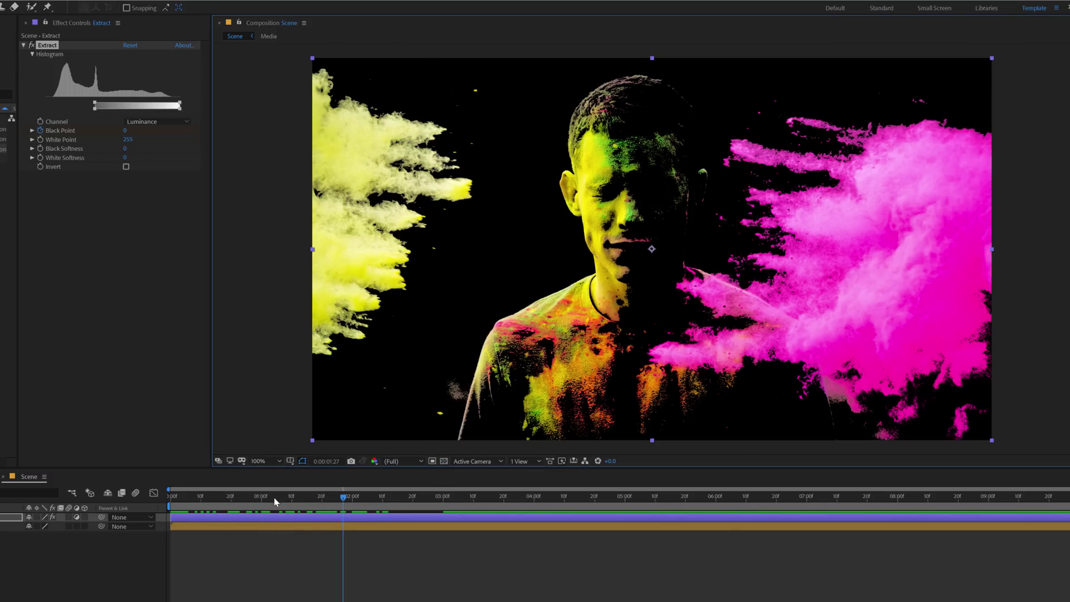
left_click_drag(274, 502, 252, 497)
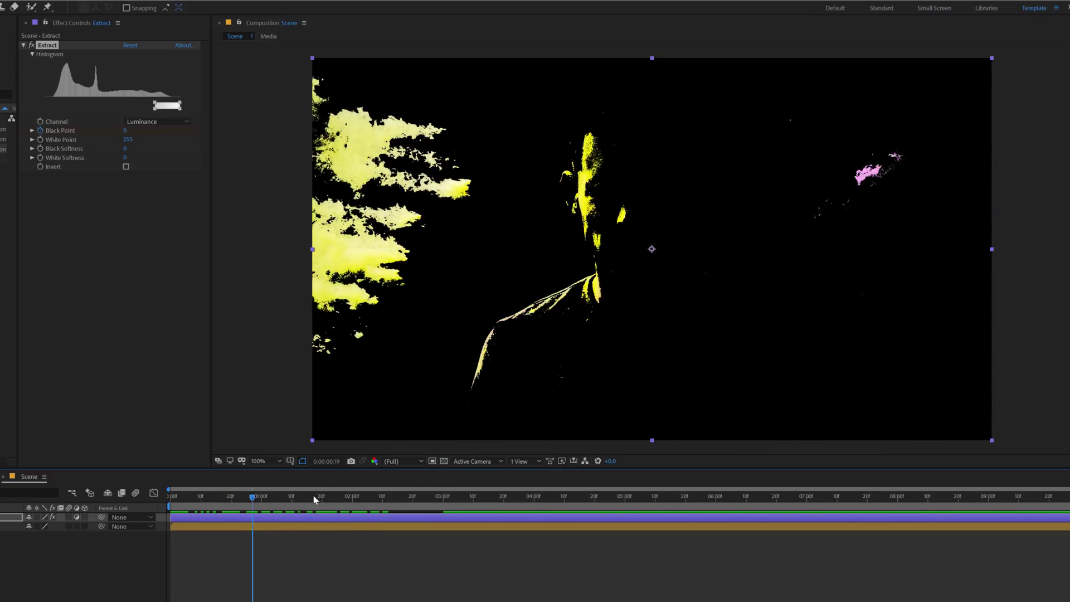
left_click(358, 496)
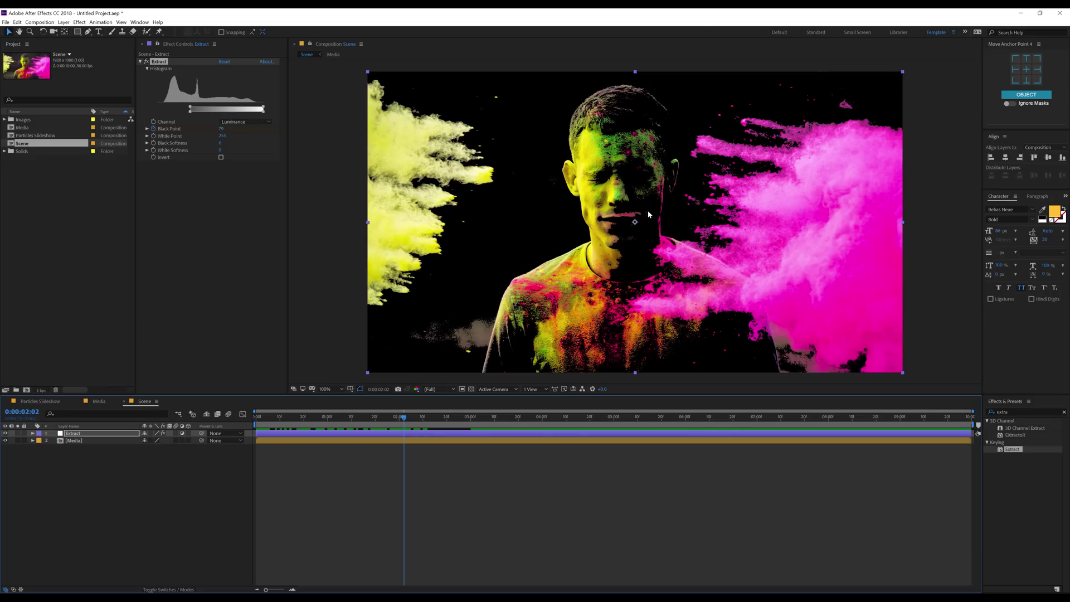
Add abstract-alcohol-art-274131.jpg to Media at 41% scale, nudged slightly down.
left_click(98, 401)
left_click(5, 119)
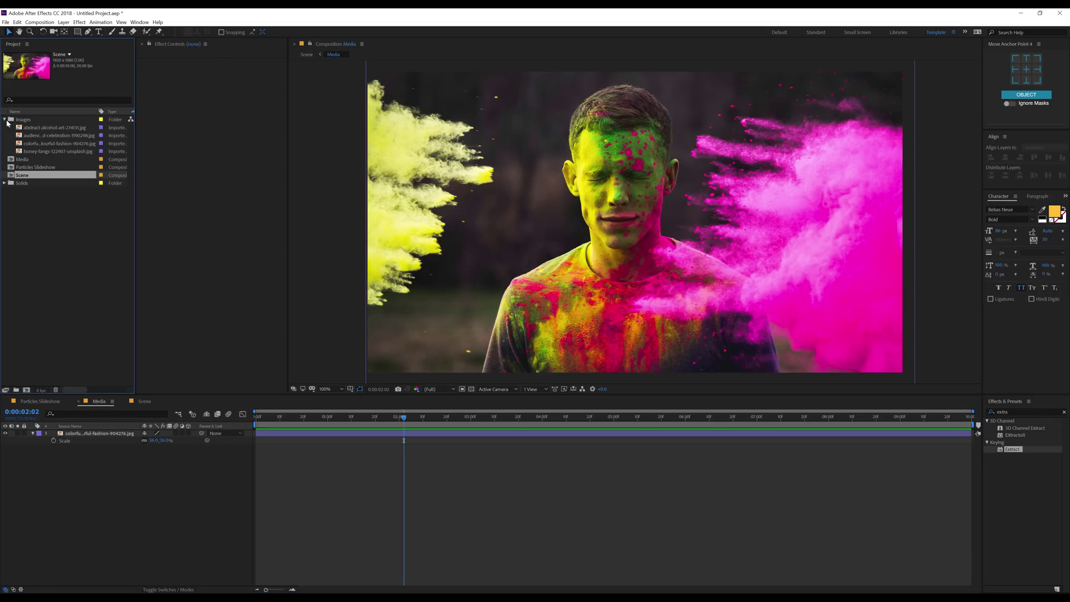
left_click(35, 136)
left_click(35, 130)
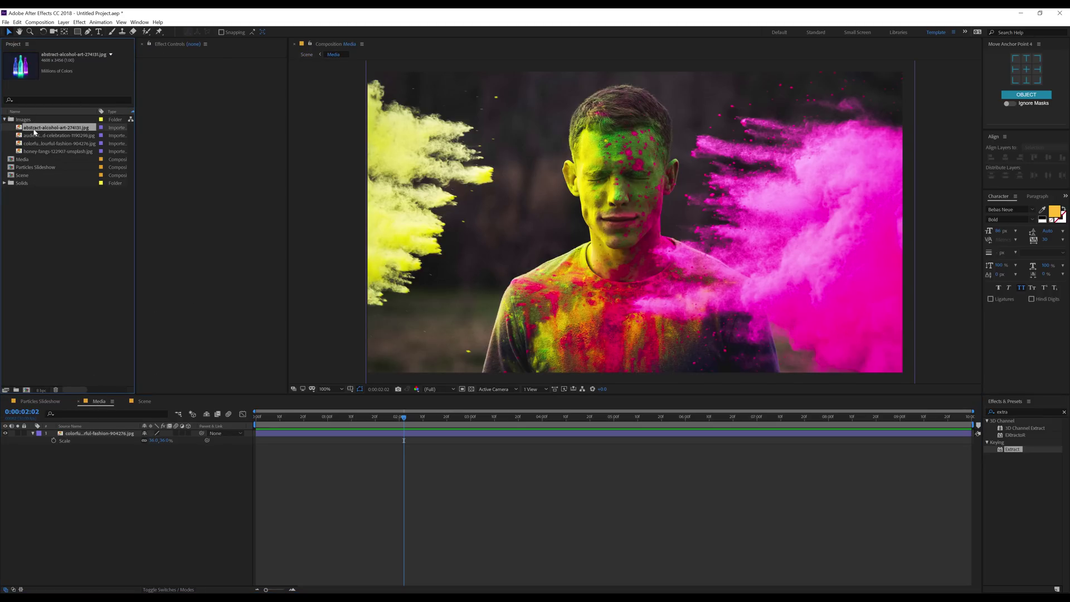
left_click_drag(35, 132, 78, 433)
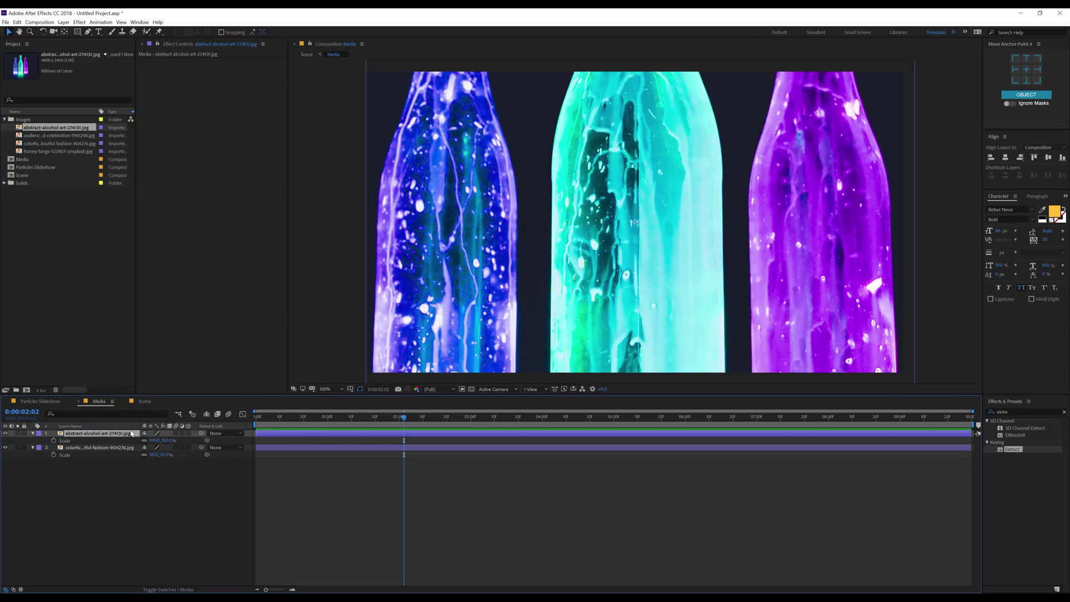
left_click_drag(159, 441, 130, 440)
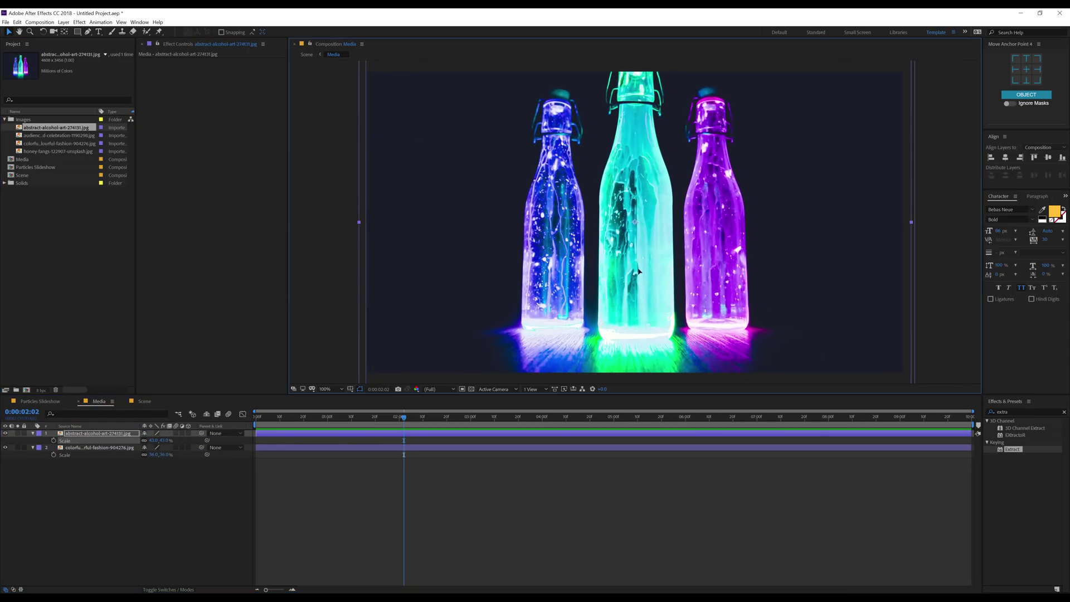
left_click_drag(638, 271, 638, 291)
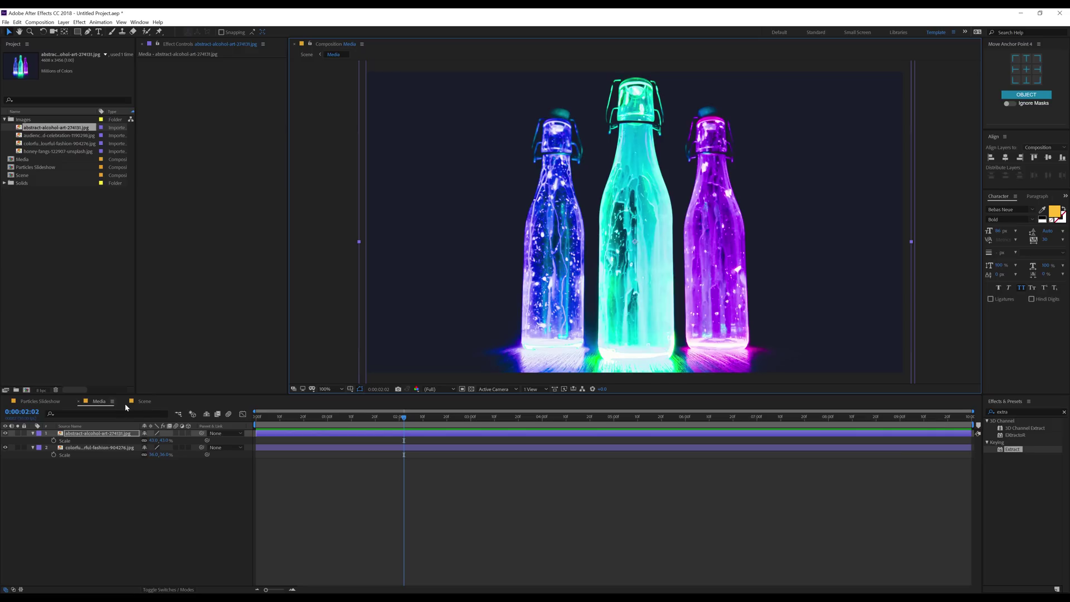
Preview the extracted bottles in Scene, then hide the bottles layer in Media.
left_click(144, 401)
left_click(267, 422)
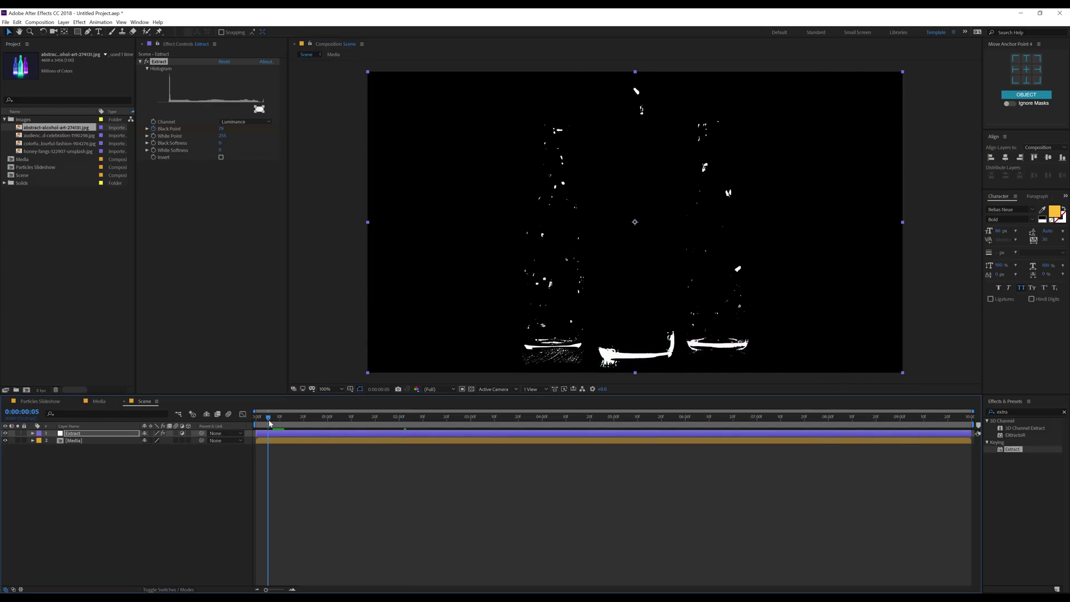
key("space")
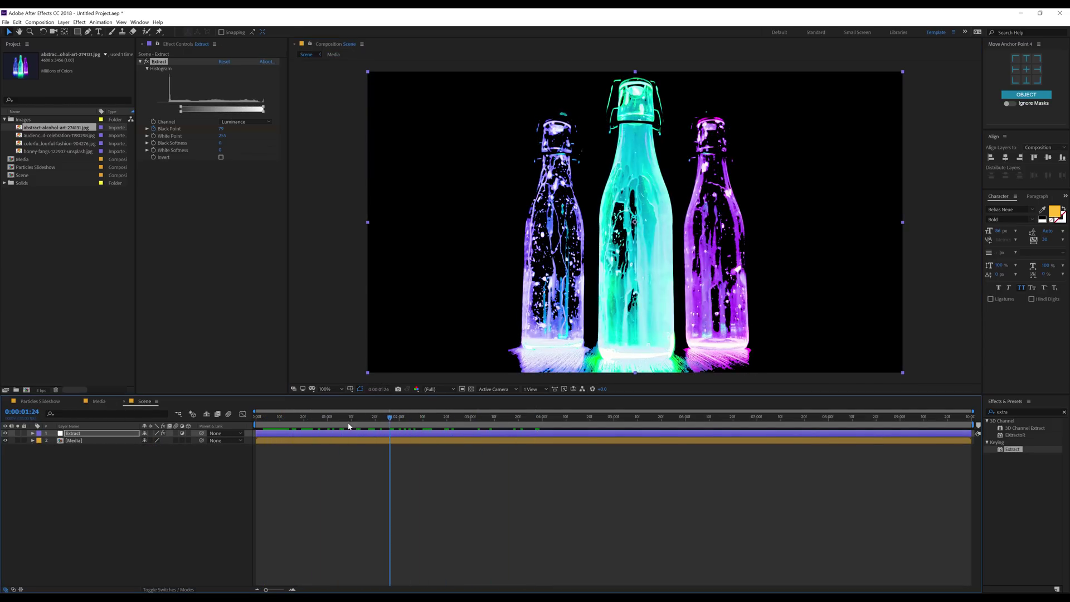
left_click(103, 401)
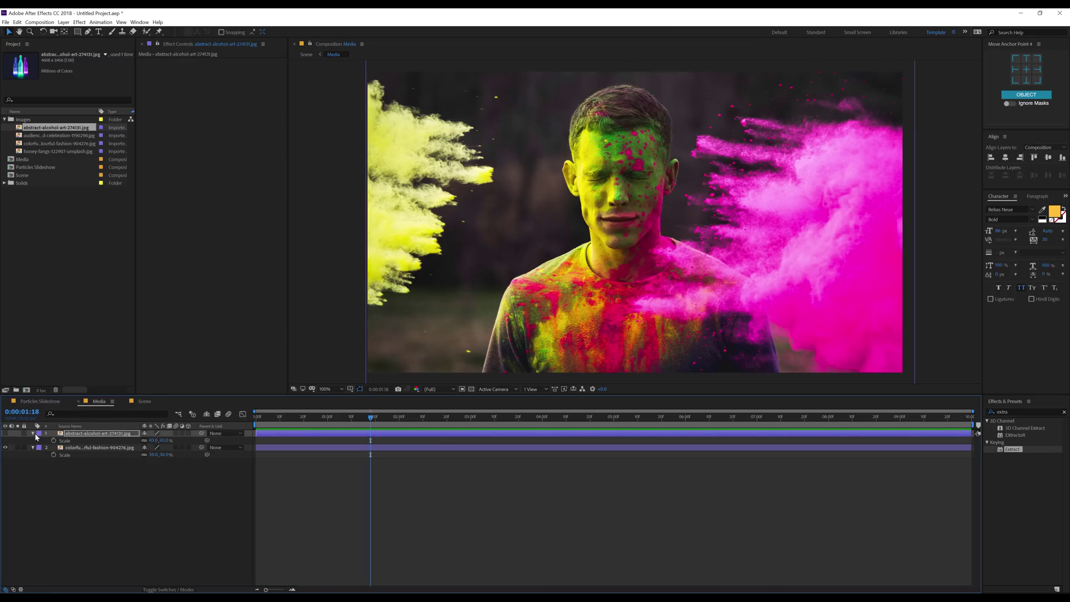
left_click(33, 433)
left_click(44, 464)
left_click(39, 401)
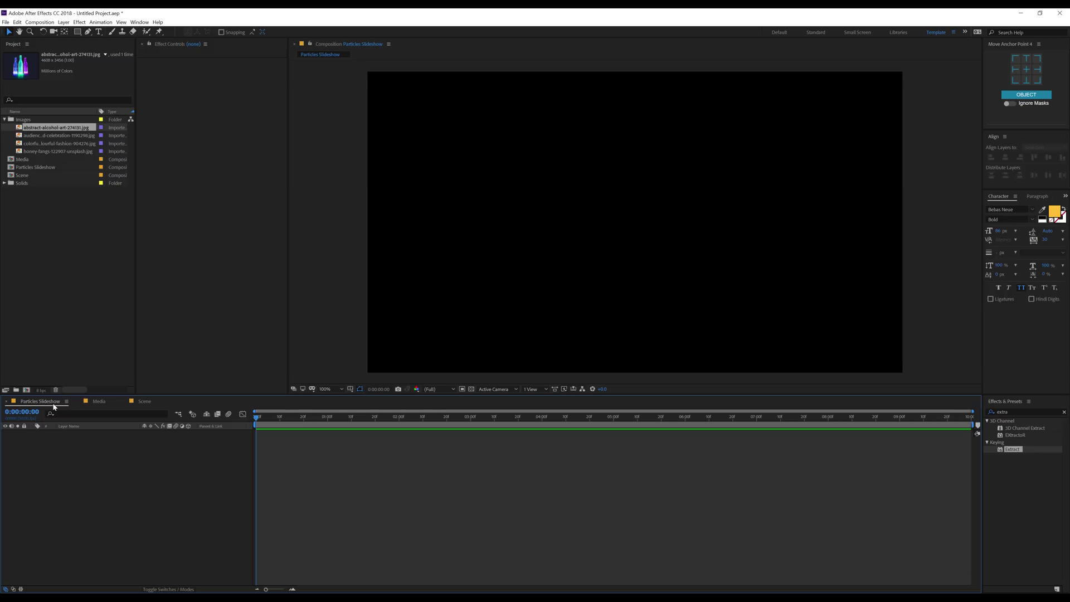
Add the Scene comp as a layer in Particles Slideshow.
left_click(5, 120)
left_click_drag(24, 147, 79, 470)
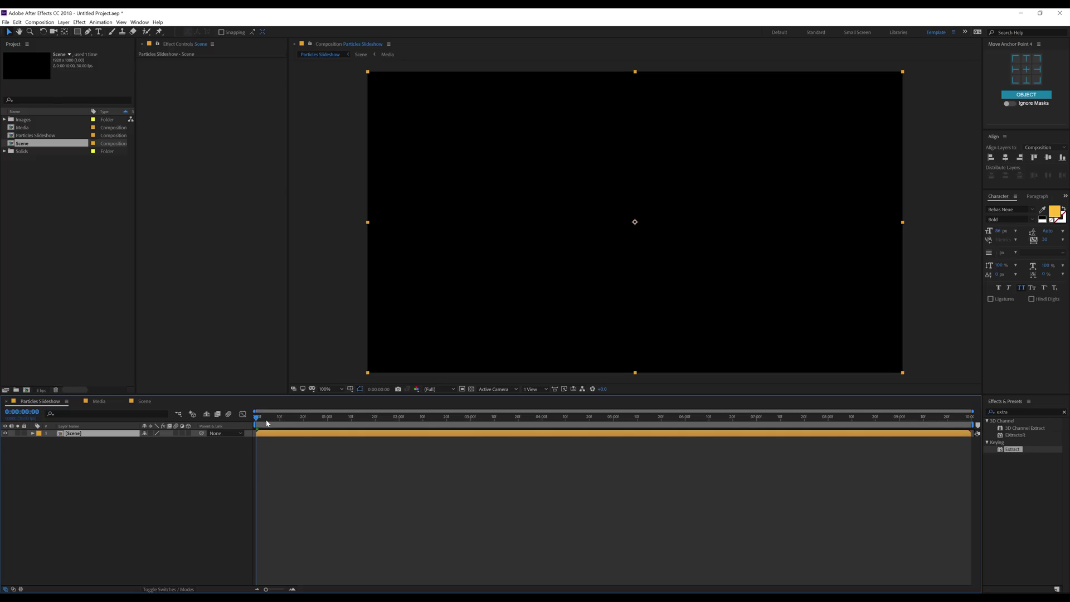
left_click_drag(266, 423, 453, 423)
left_click(82, 474)
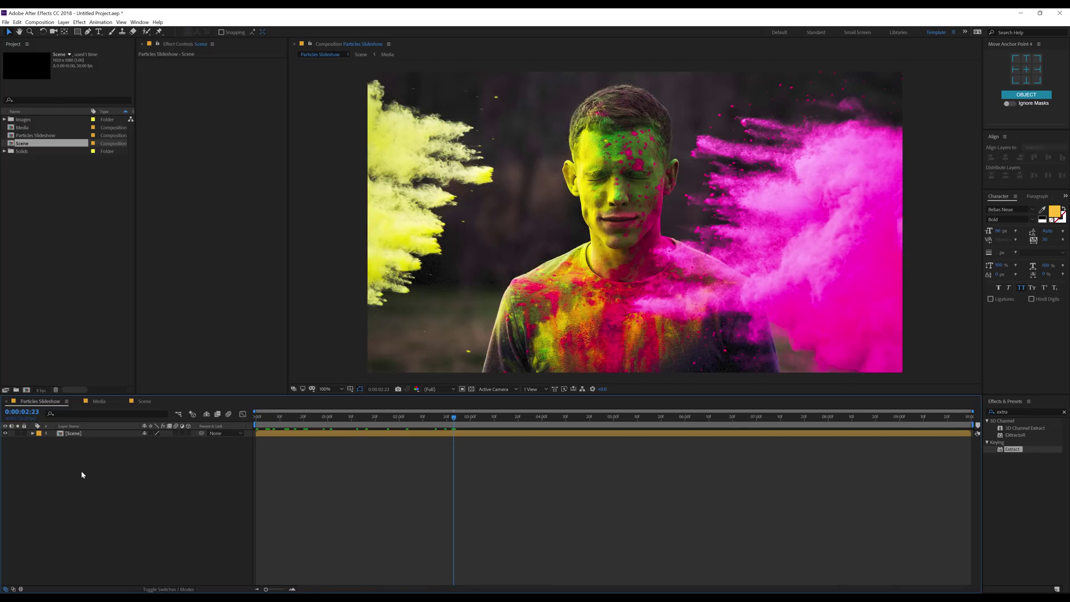
Create a new solid named Particles above the Scene layer.
right_click(82, 475)
mouse_move(128, 479)
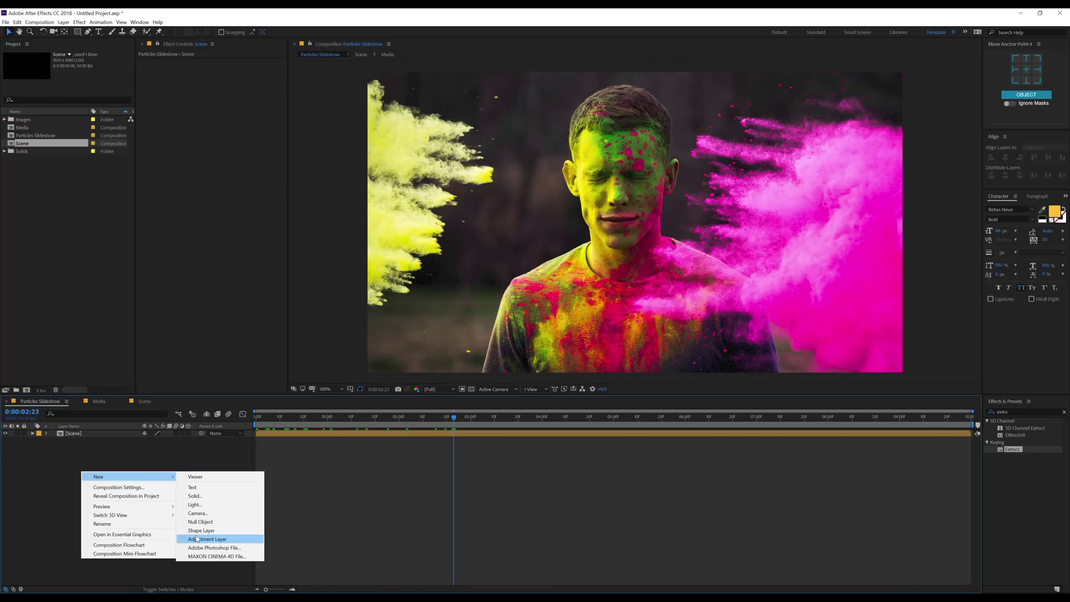
left_click(195, 495)
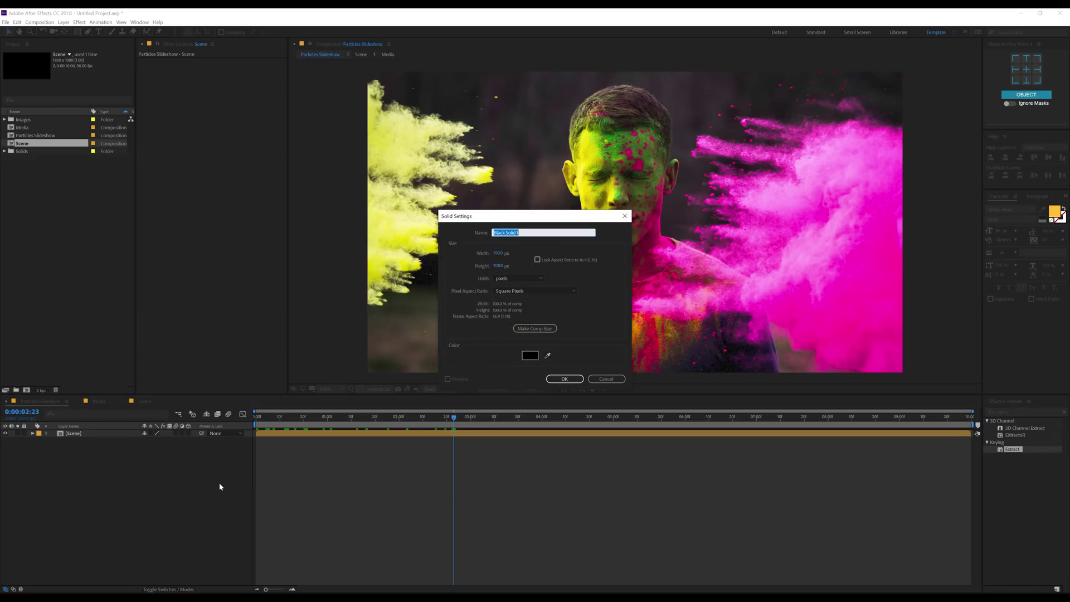
type("Particles")
left_click(562, 379)
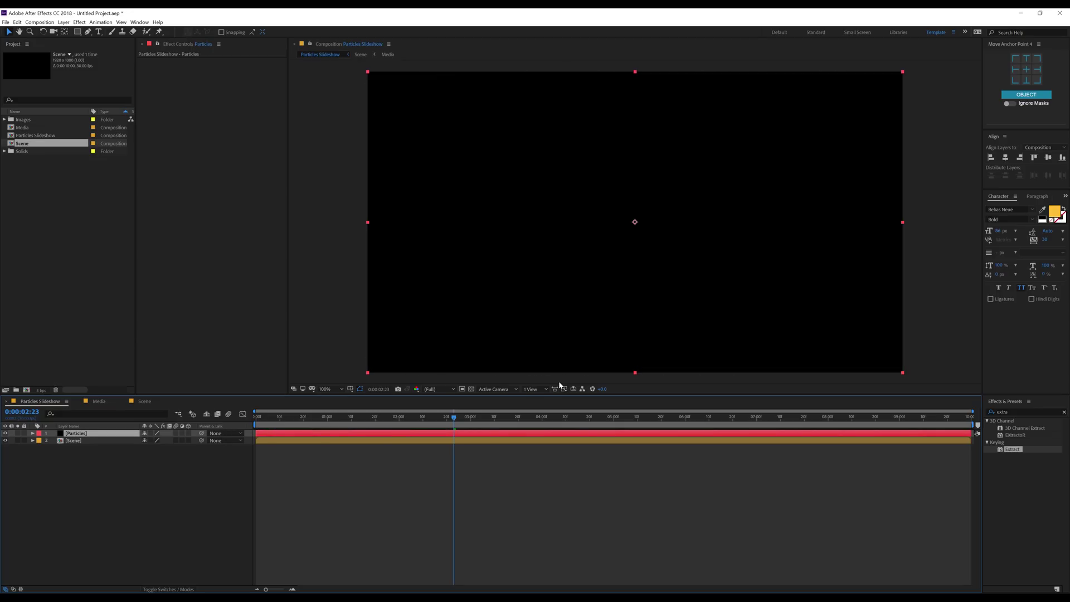
Search effects for 'part', apply Trapcode Particular to the Particles solid, and preview the particles.
left_click(1021, 412)
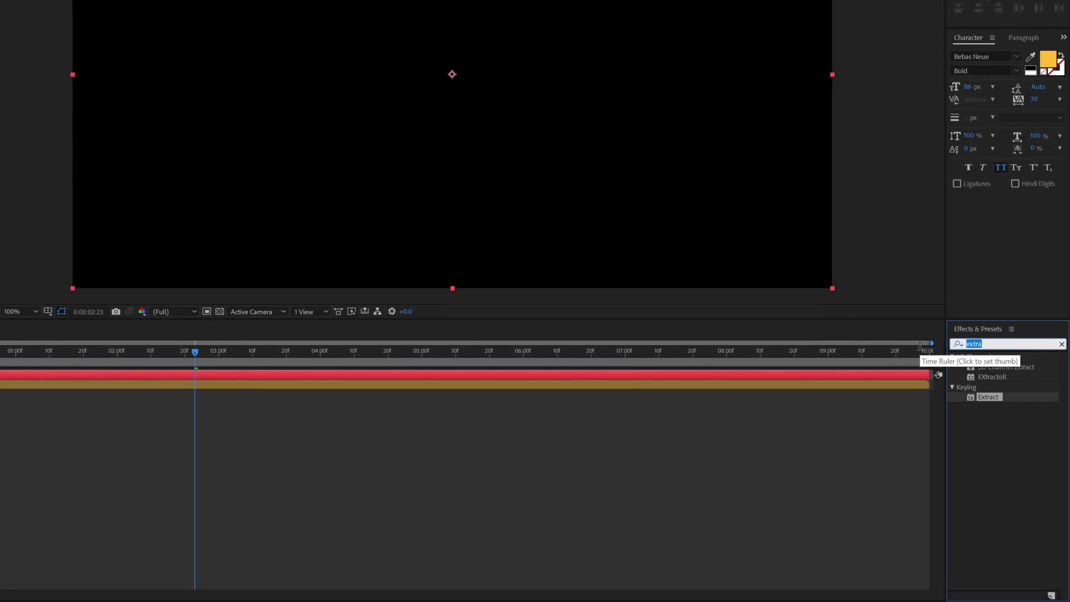
type("pr")
key("BackSpace")
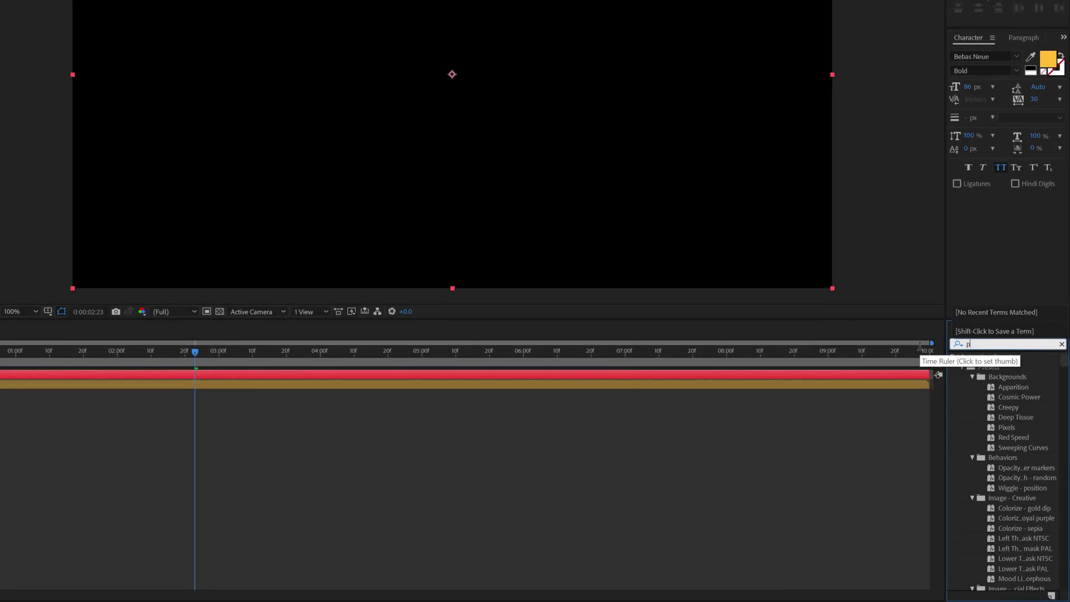
type("art")
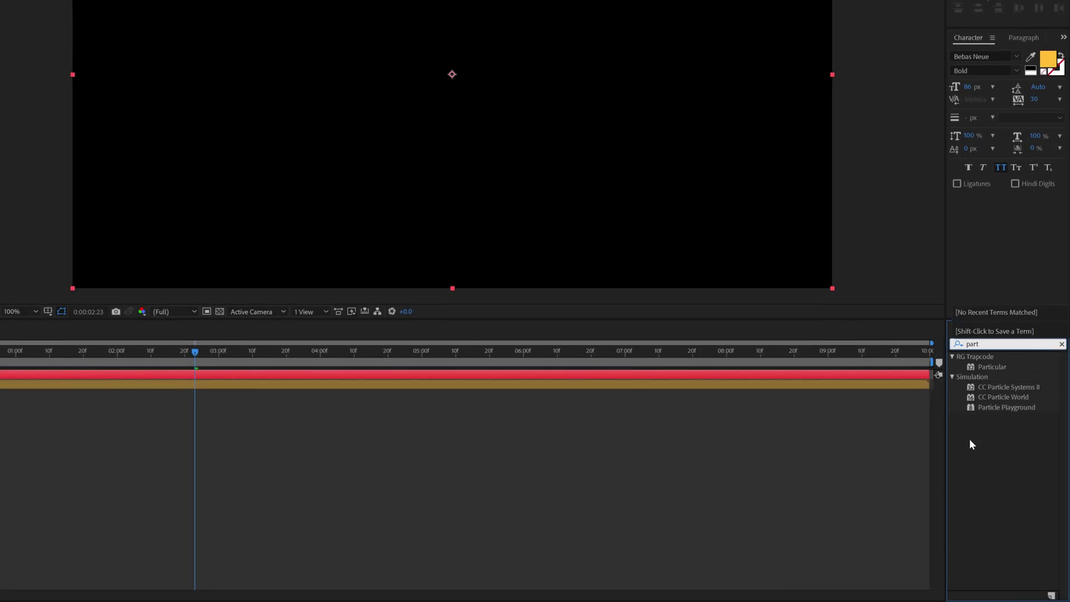
left_click_drag(992, 367, 0, 378)
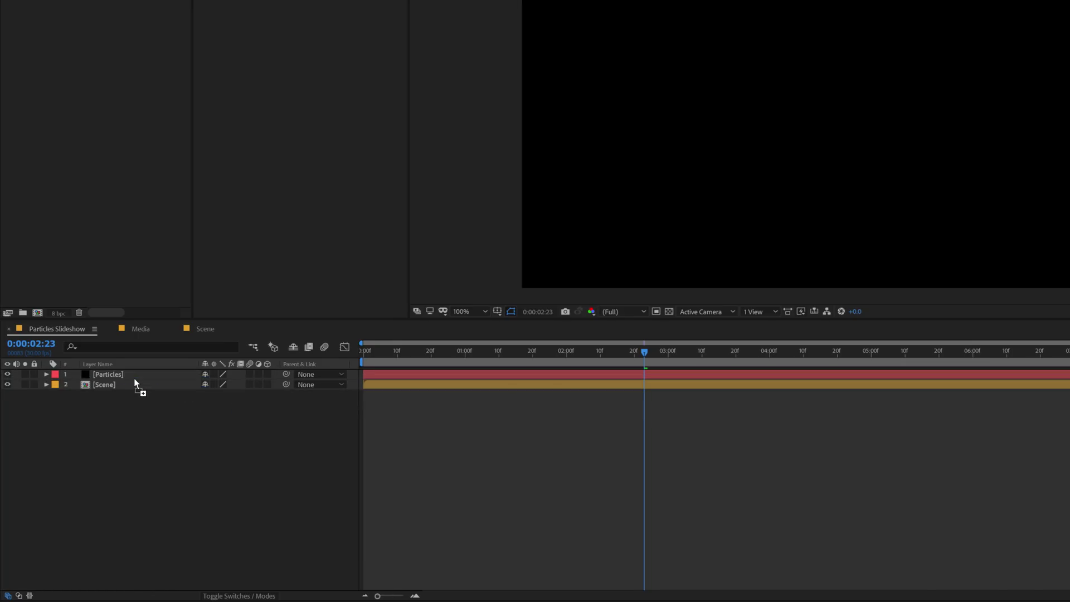
left_click_drag(134, 378, 134, 378)
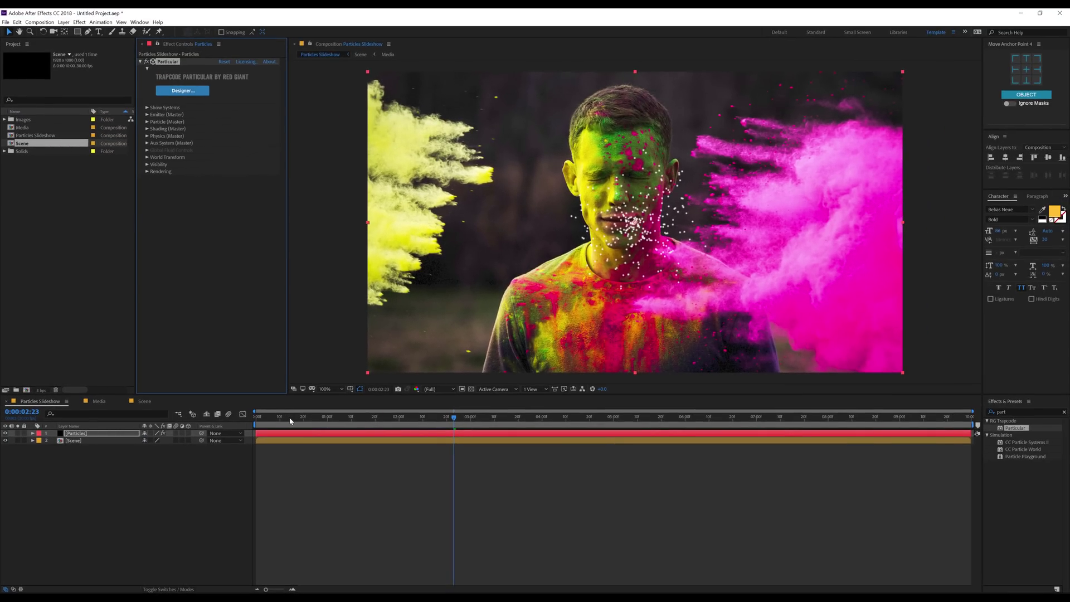
left_click_drag(361, 381, 507, 386)
mouse_move(404, 425)
left_mouse_down()
mouse_move(550, 425)
mouse_move(366, 432)
mouse_move(406, 433)
left_mouse_up()
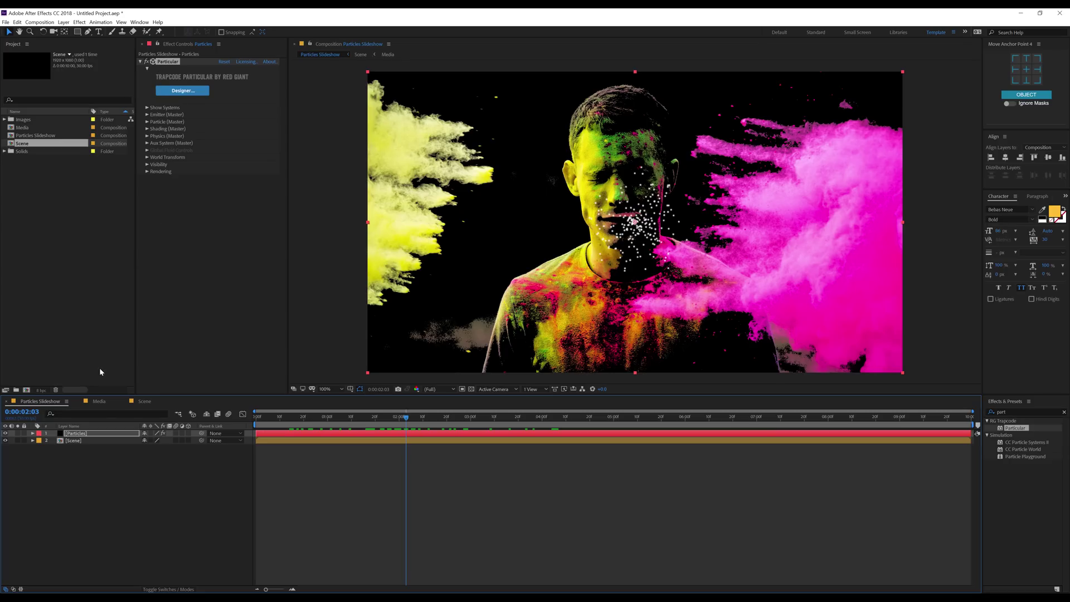
Switch Particular's emitter type to Layer and make the Scene layer 3D.
key("Return")
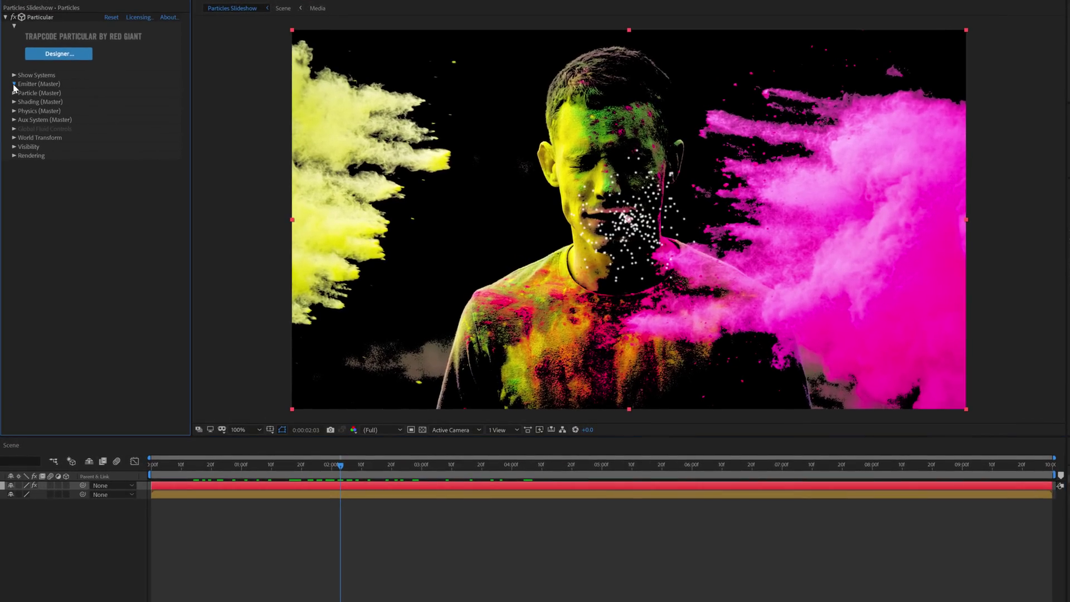
left_click(147, 115)
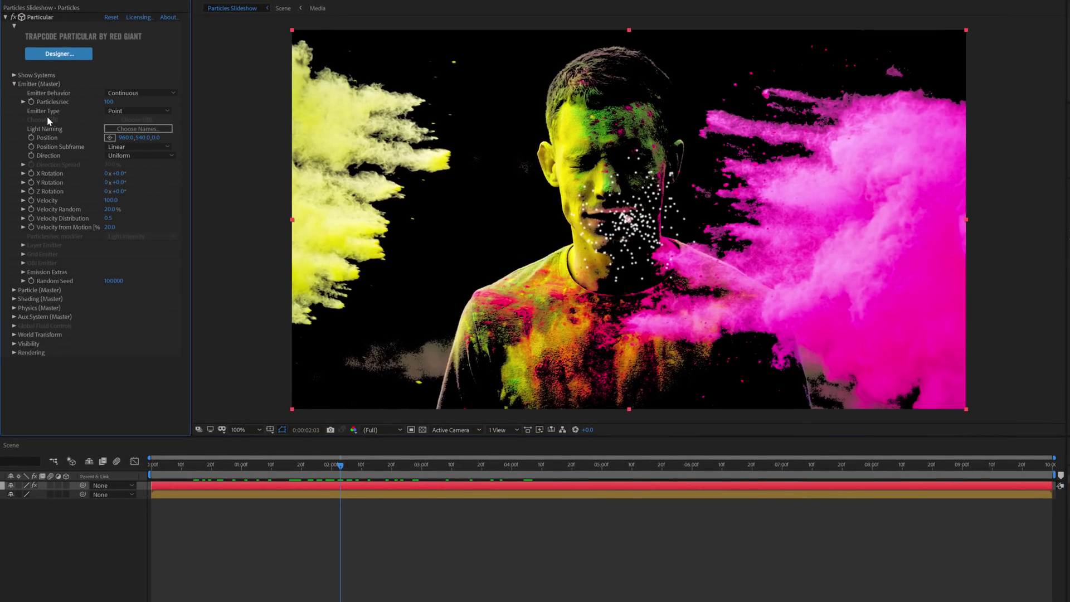
left_click(134, 111)
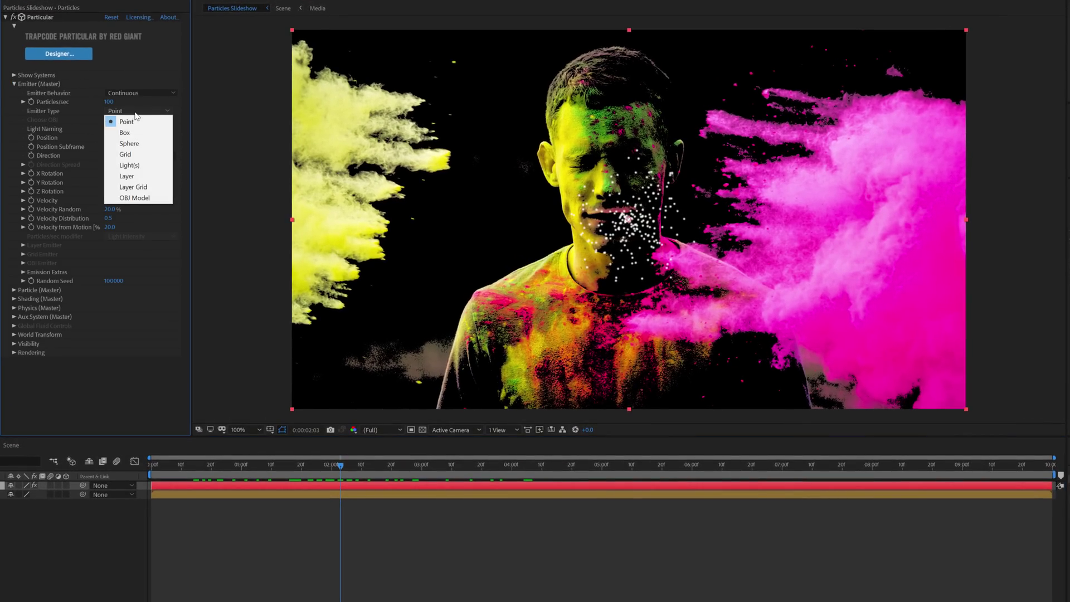
left_click(133, 176)
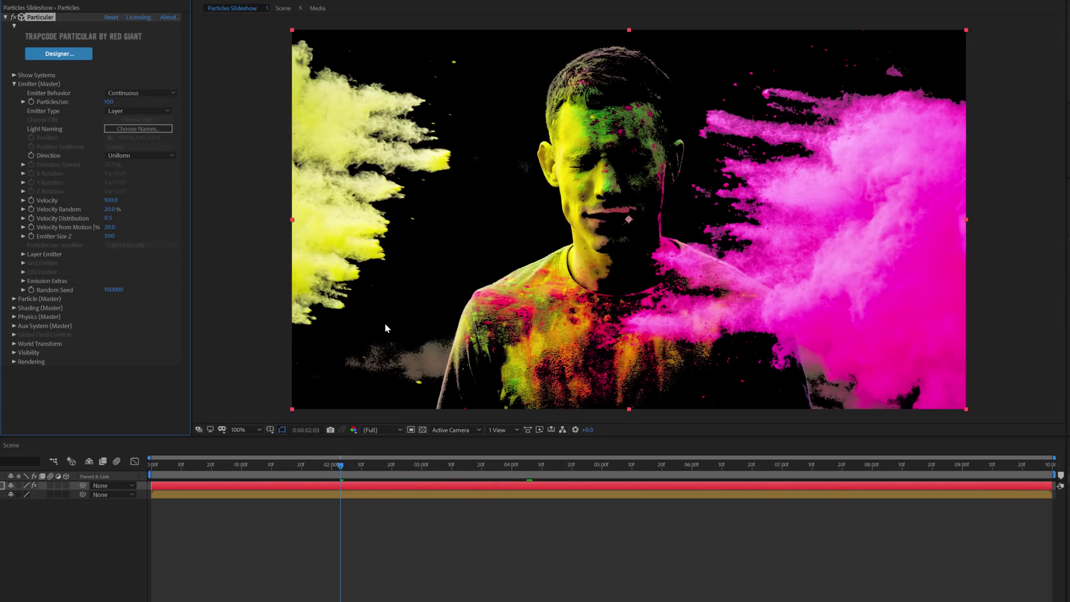
left_click(23, 254)
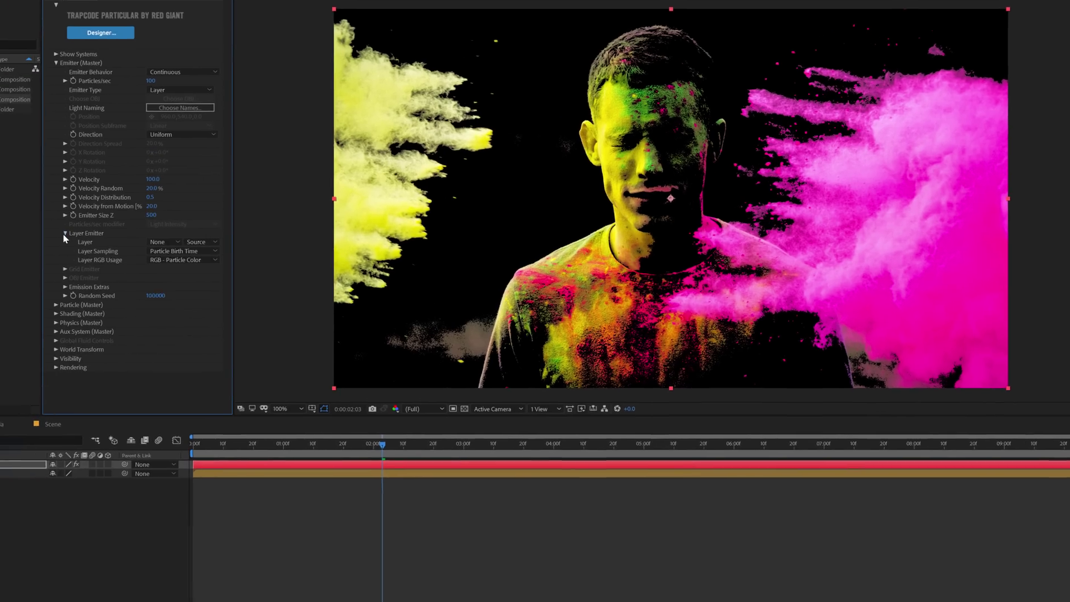
left_click(155, 410)
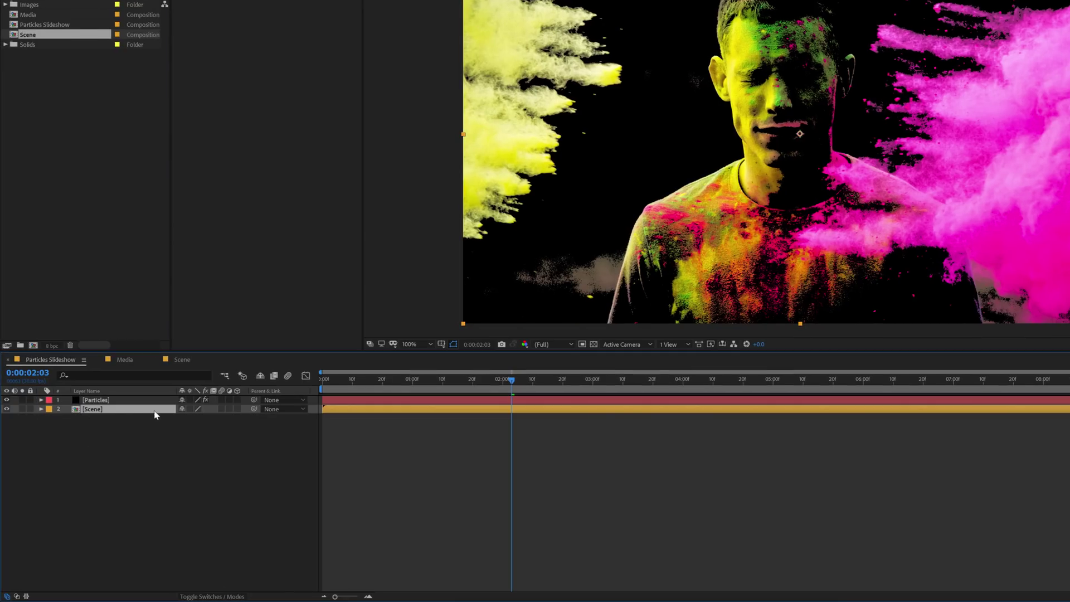
left_click(237, 410)
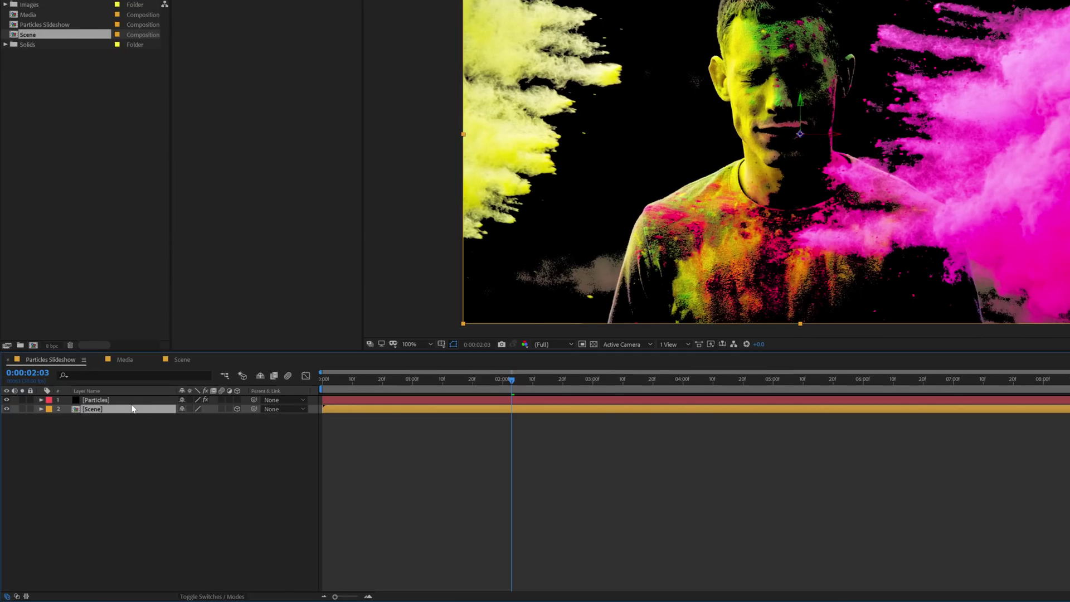
left_click(127, 401)
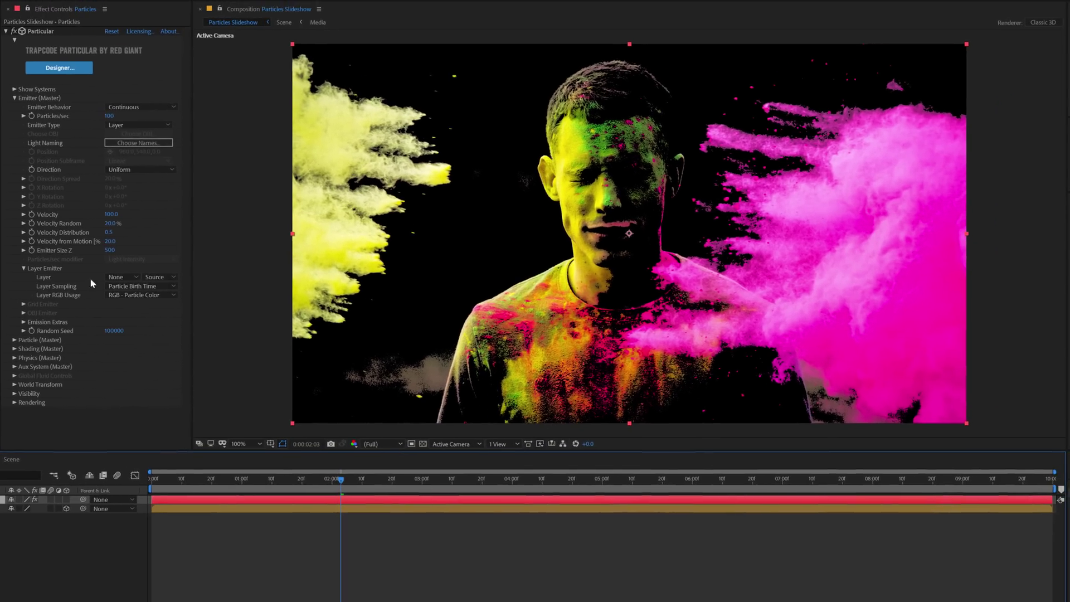
Set the Layer Emitter to 3. Scene with Current Time (Legacy) sampling.
left_click(287, 177)
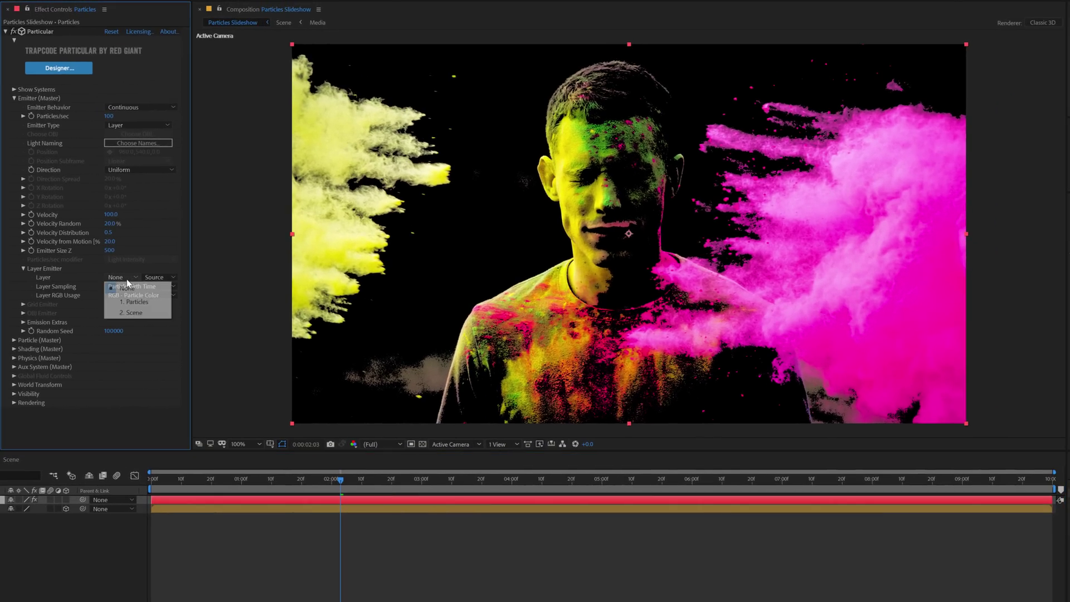
left_click(141, 313)
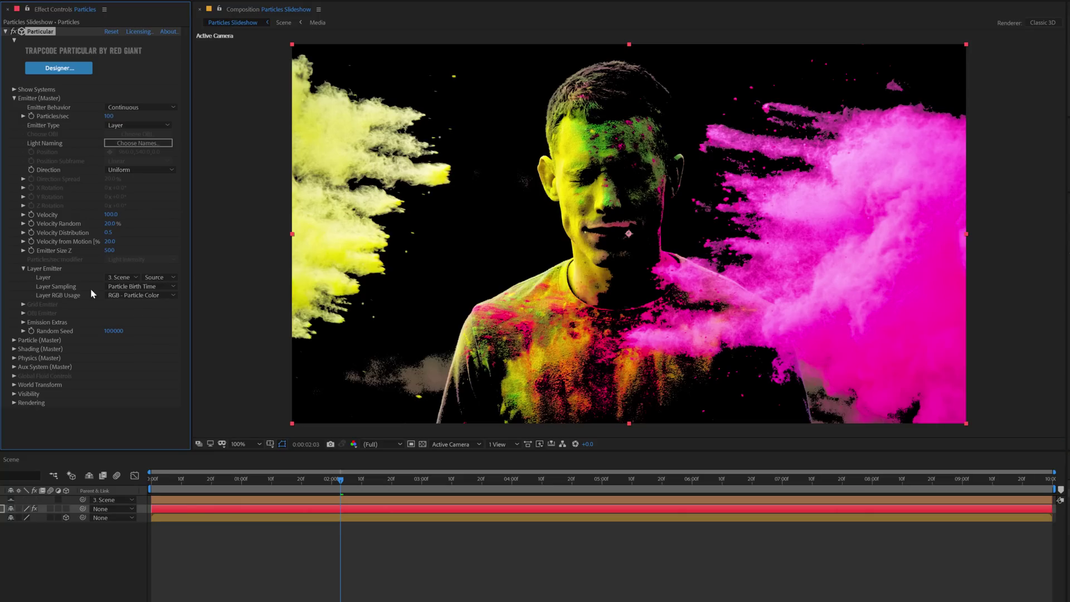
left_click(129, 287)
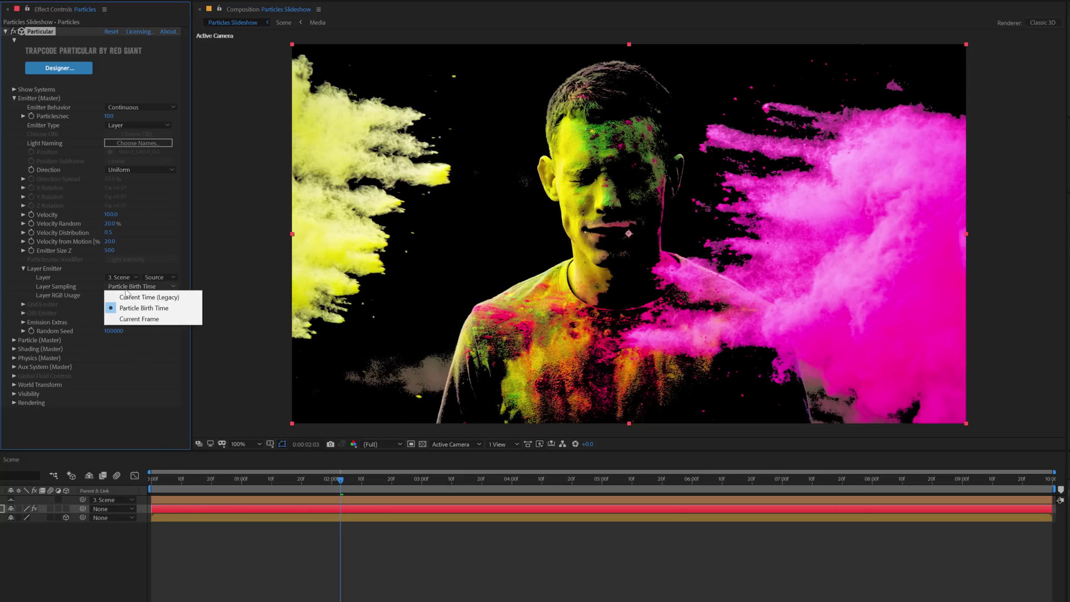
left_click(140, 297)
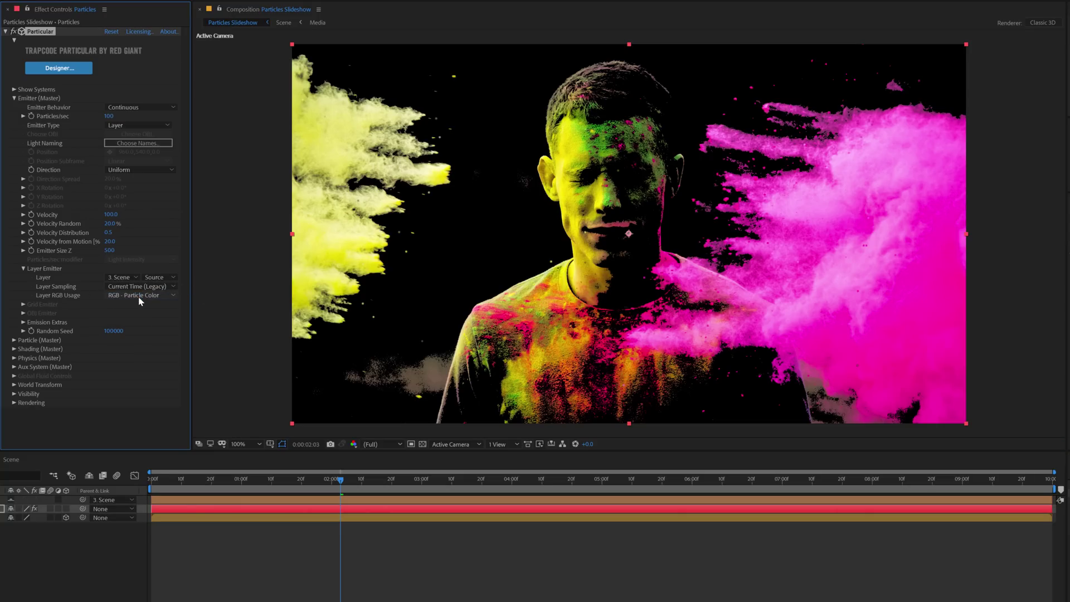
mouse_move(167, 481)
left_mouse_down()
mouse_move(153, 482)
mouse_move(437, 483)
mouse_move(151, 483)
left_mouse_up()
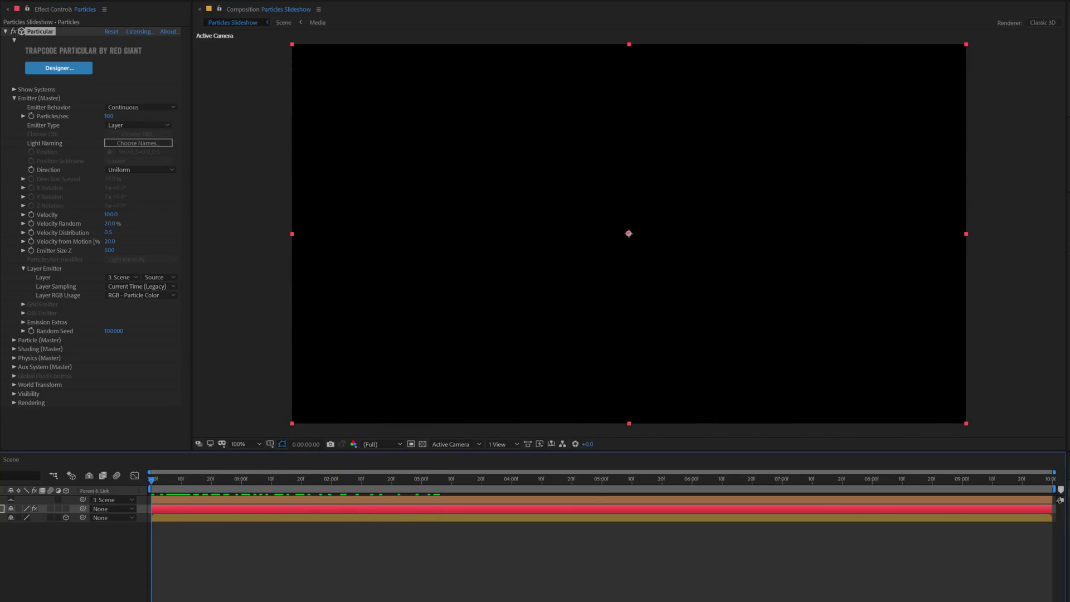
Set Particular's emitter to 200000 particles/sec and Velocity 50, previewing the particle cloud.
left_click(162, 70)
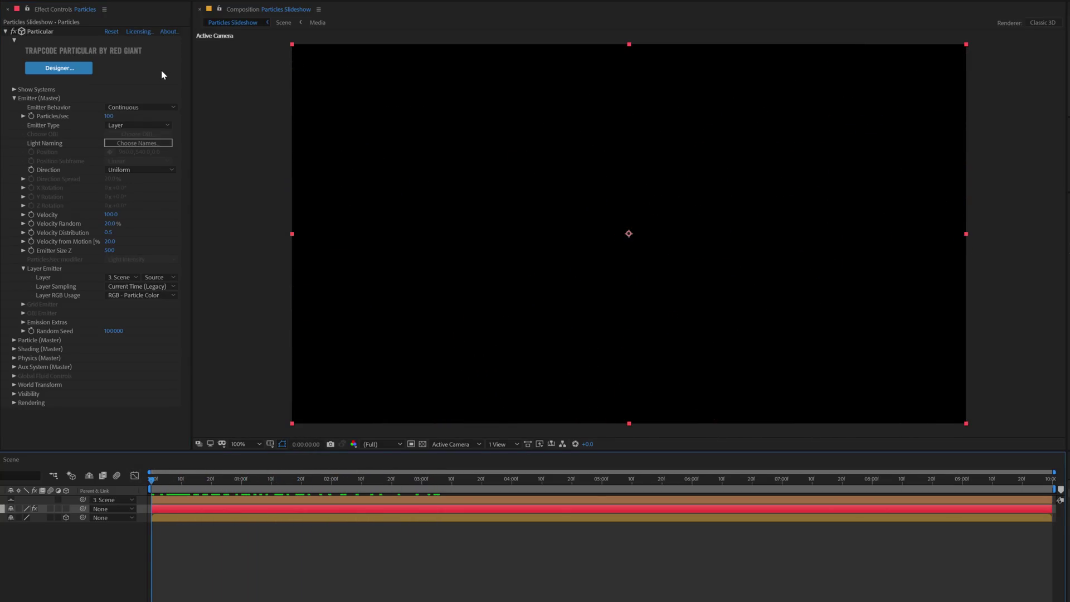
left_click(110, 117)
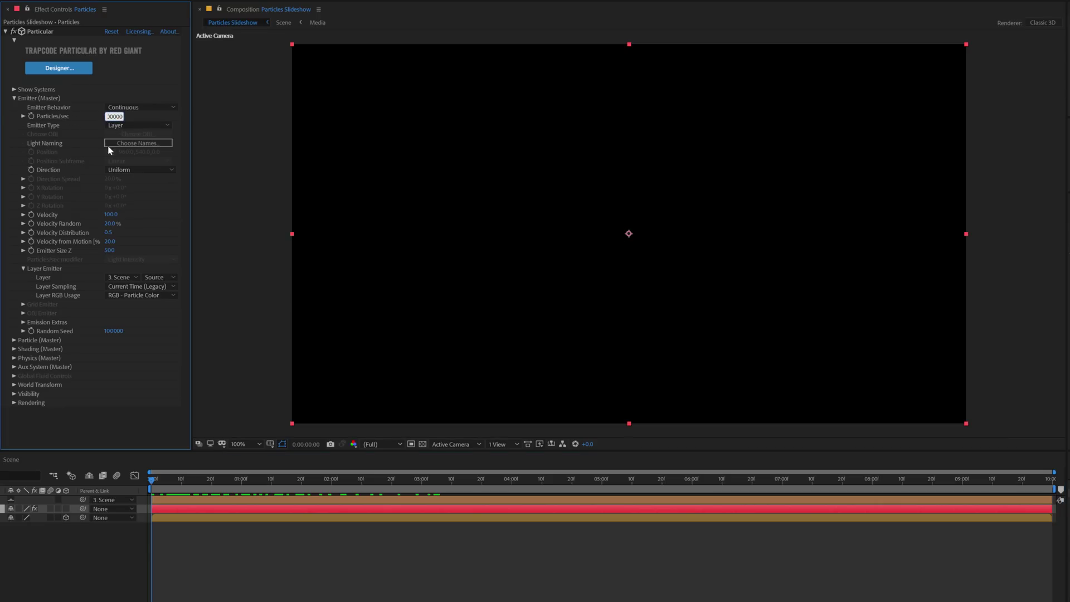
type("200000")
left_click(165, 486)
key("space")
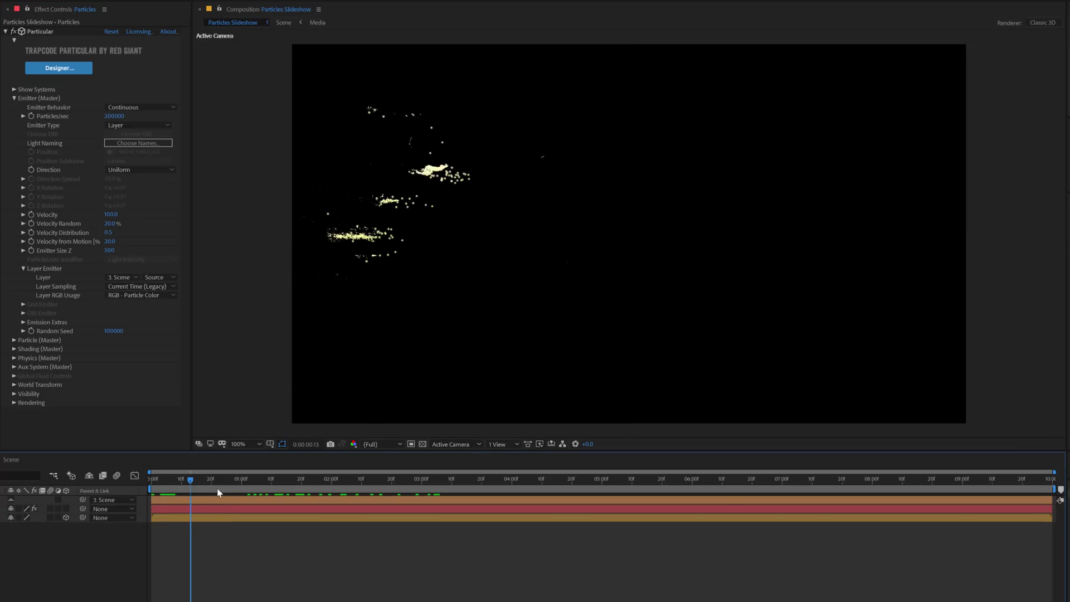
left_click_drag(218, 480, 315, 485)
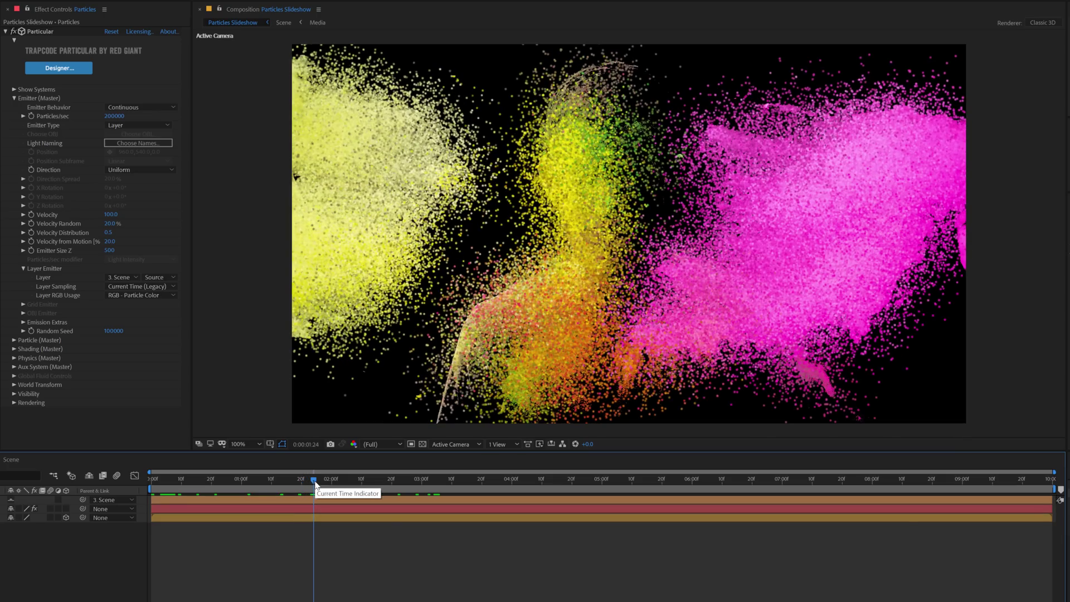
left_click(111, 215)
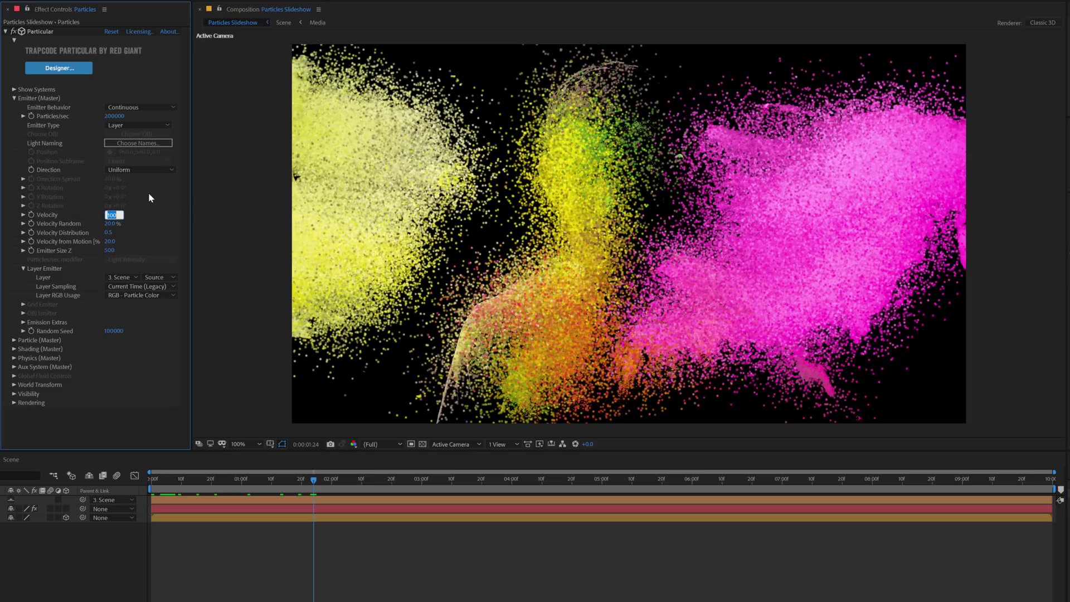
type("50")
left_click(170, 207)
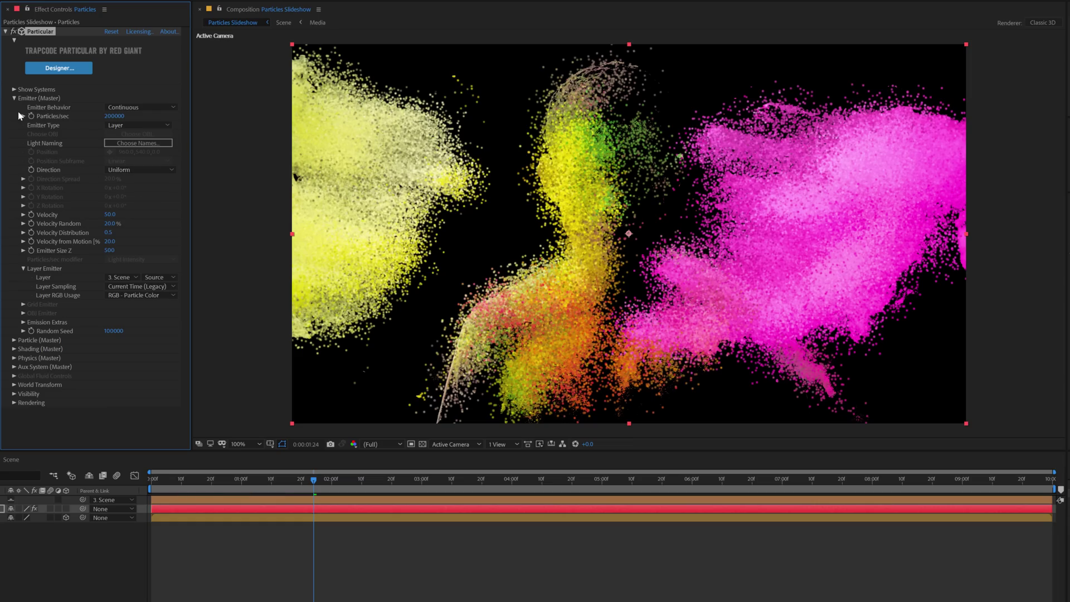
left_click(14, 98)
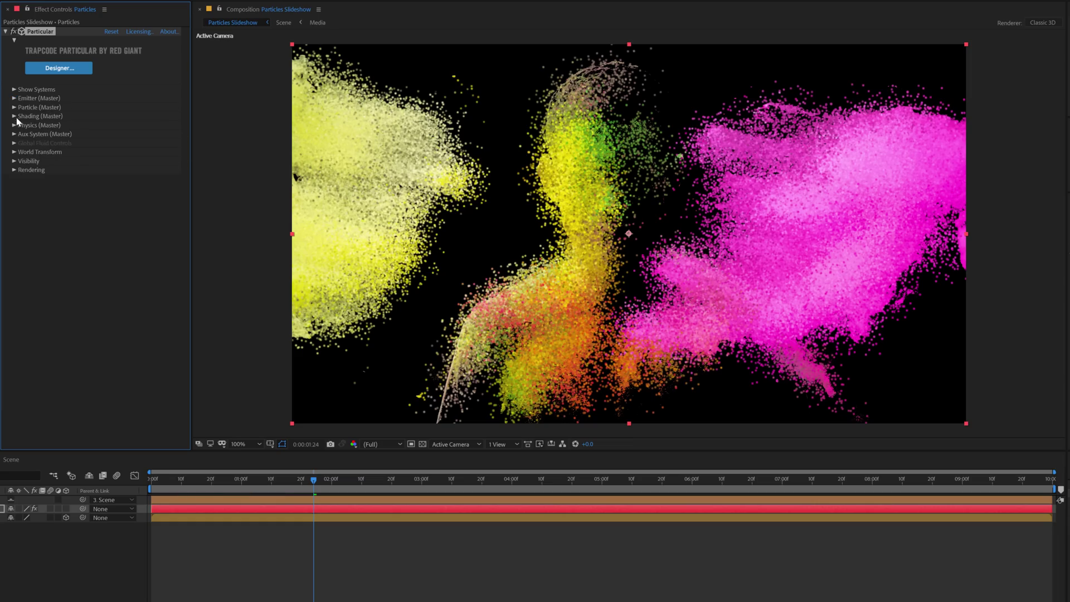
Give particles Size 2, Size Random 100% and the trapezoid Size over Life preset.
left_click(14, 107)
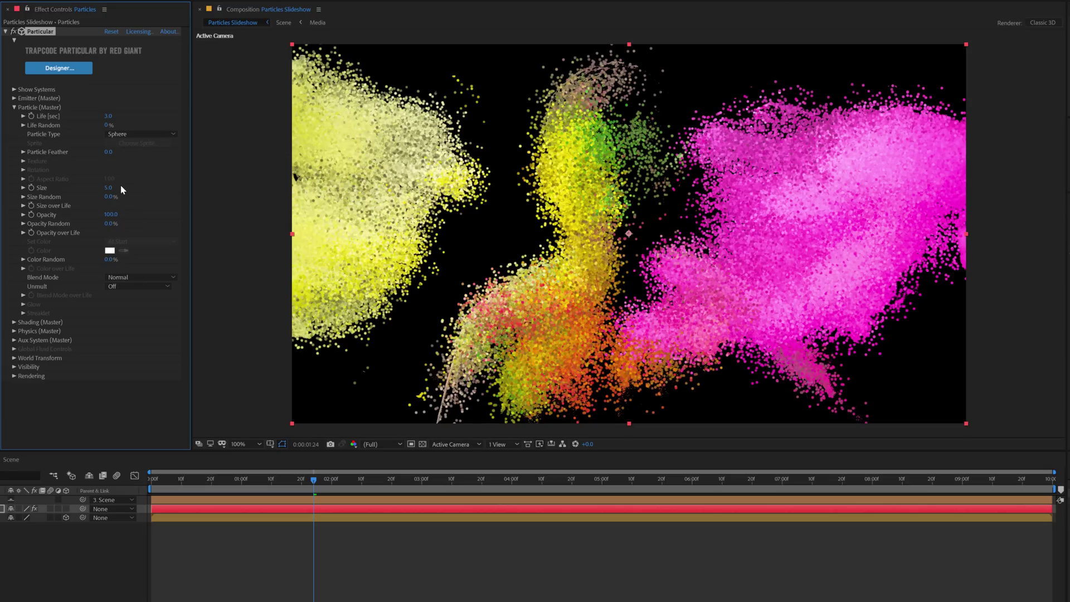
left_click(109, 187)
key("Return")
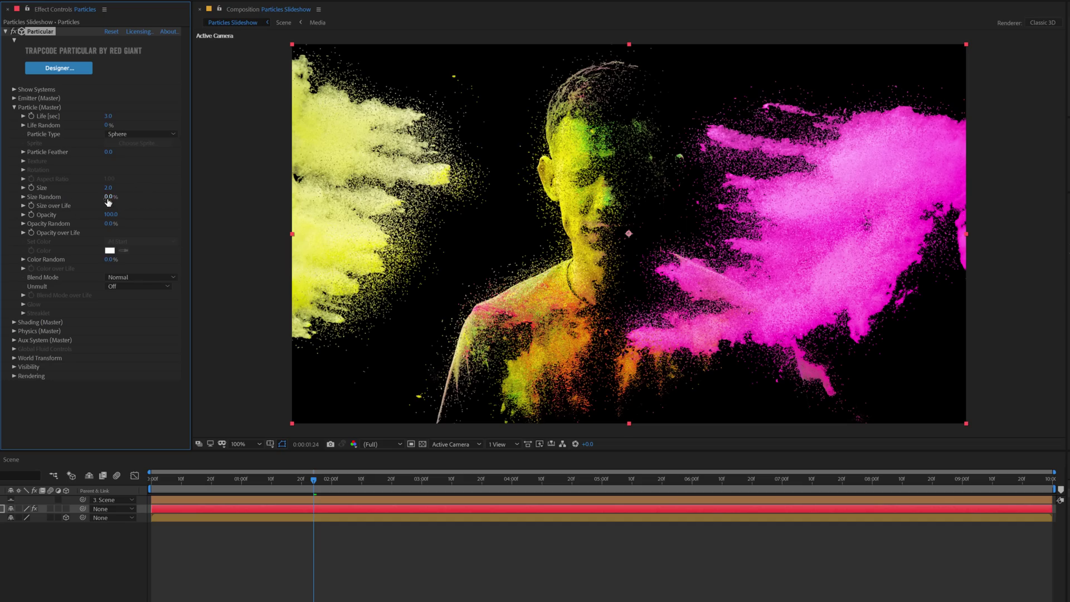
left_click_drag(109, 197, 221, 199)
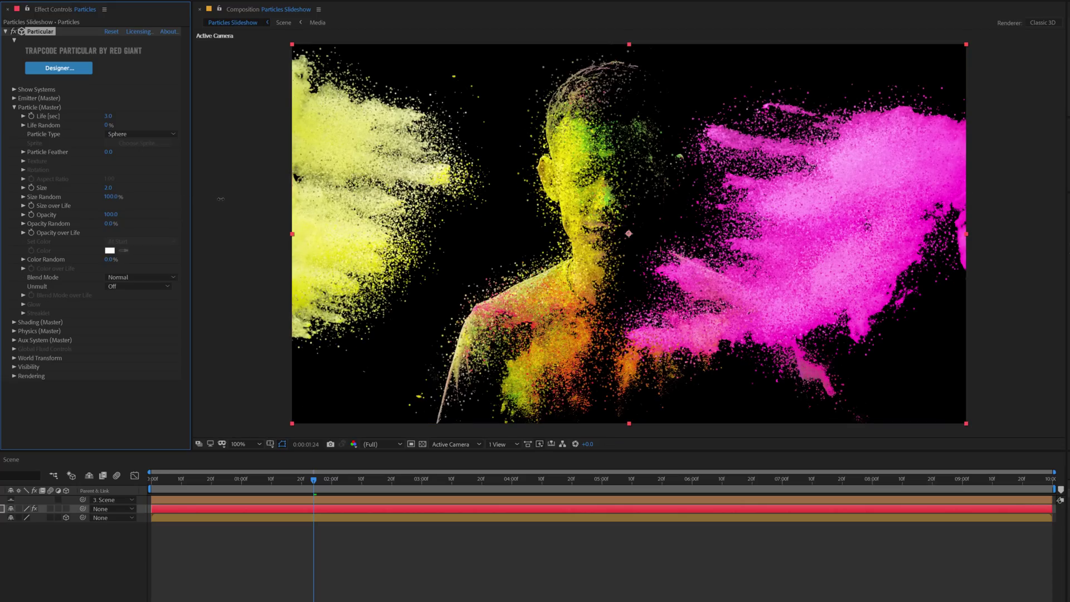
left_click(23, 207)
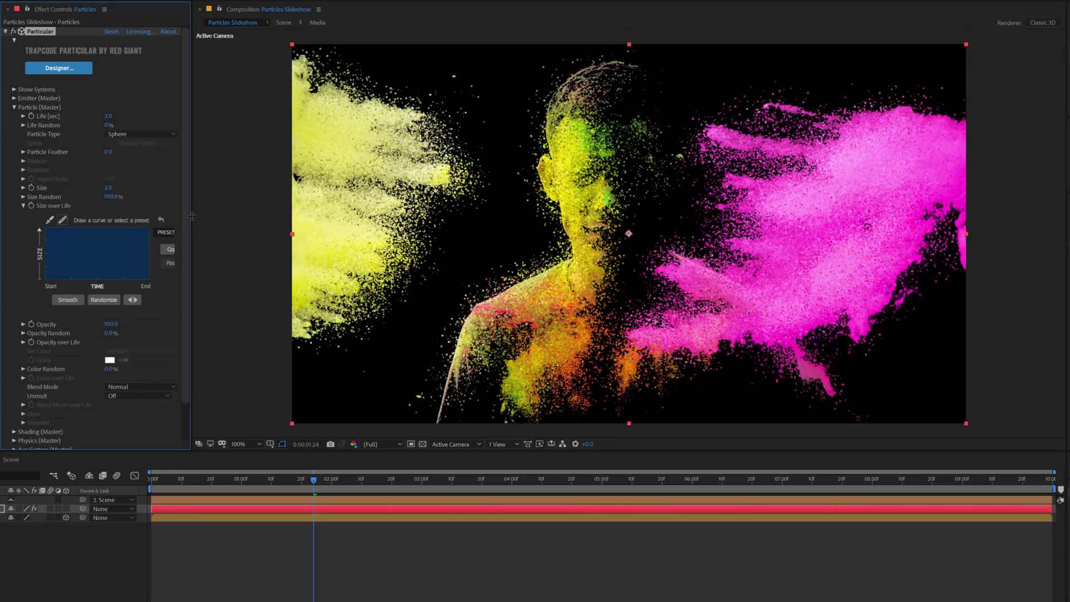
left_click_drag(192, 216, 226, 218)
left_click(181, 232)
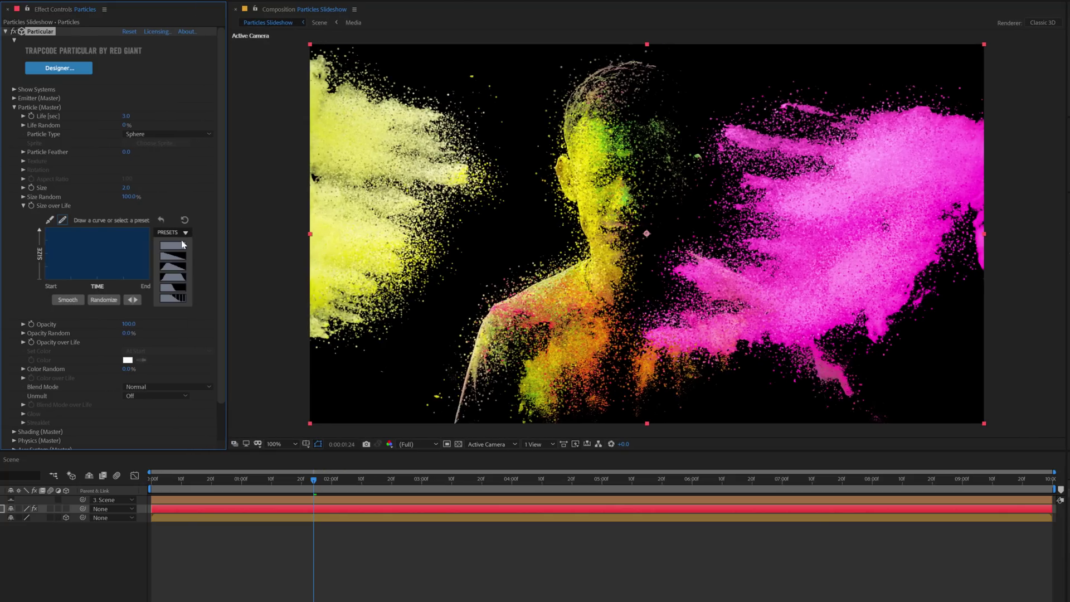
left_click(170, 276)
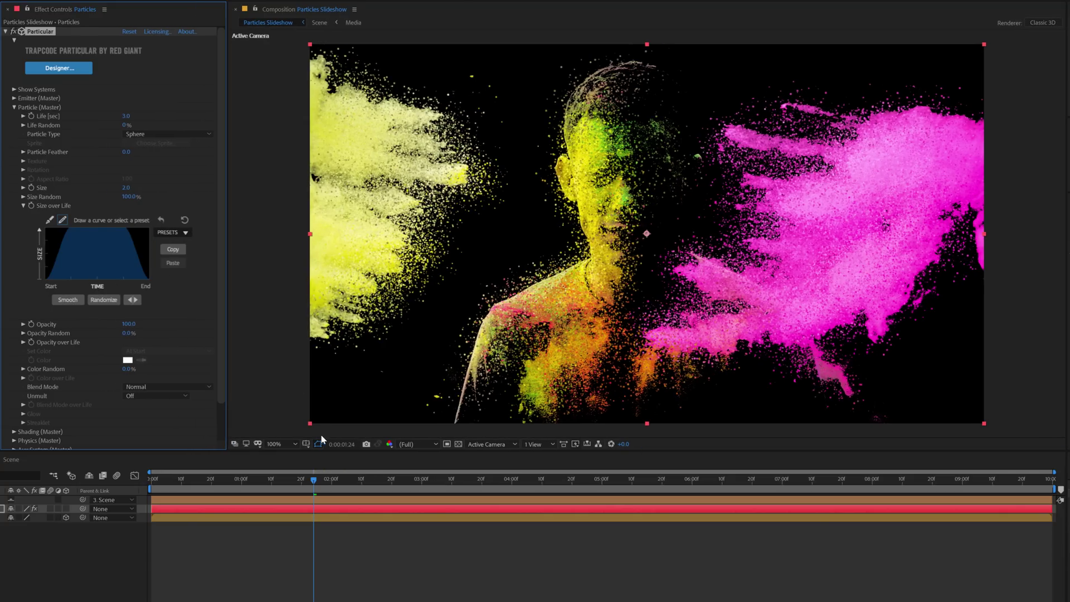
left_click_drag(166, 486, 407, 490)
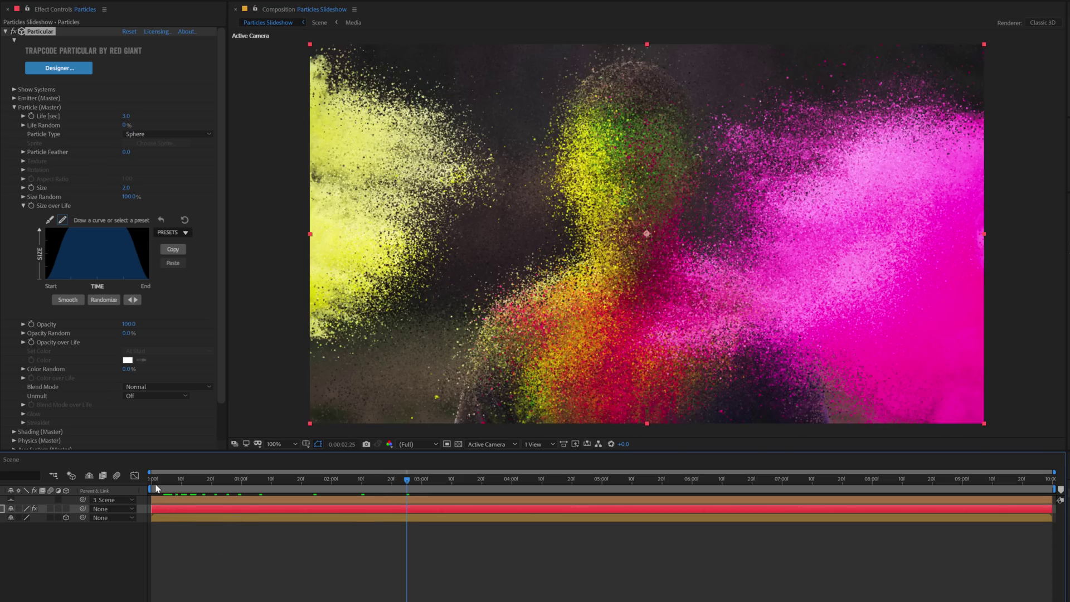
key("Home")
Set Particular's Emitter Particles/sec to 0 at frame 20.
left_click(19, 107)
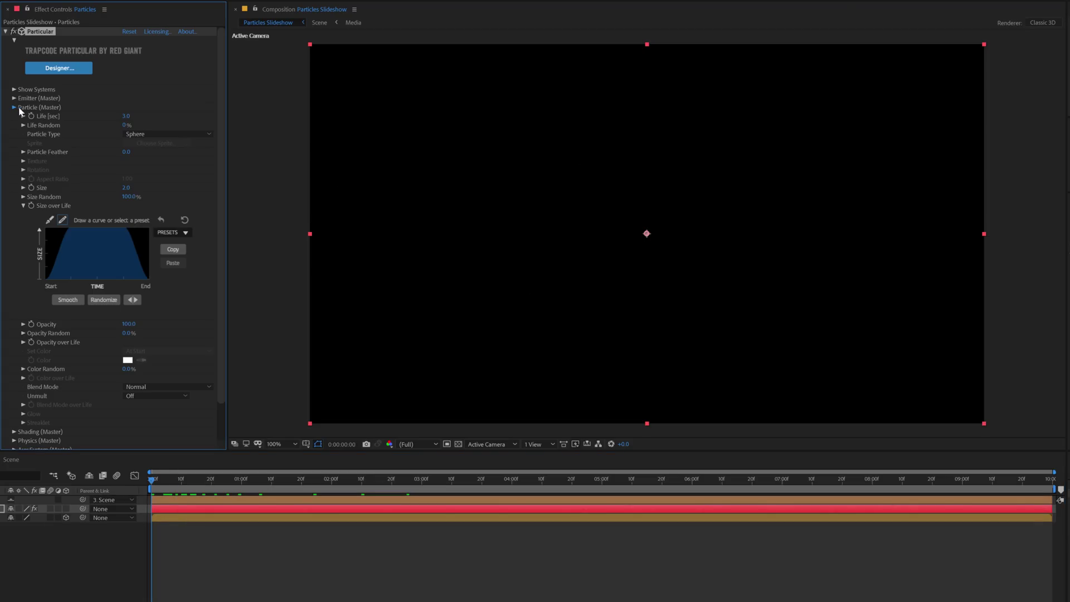
left_click(18, 108)
left_click_drag(318, 486, 129, 500)
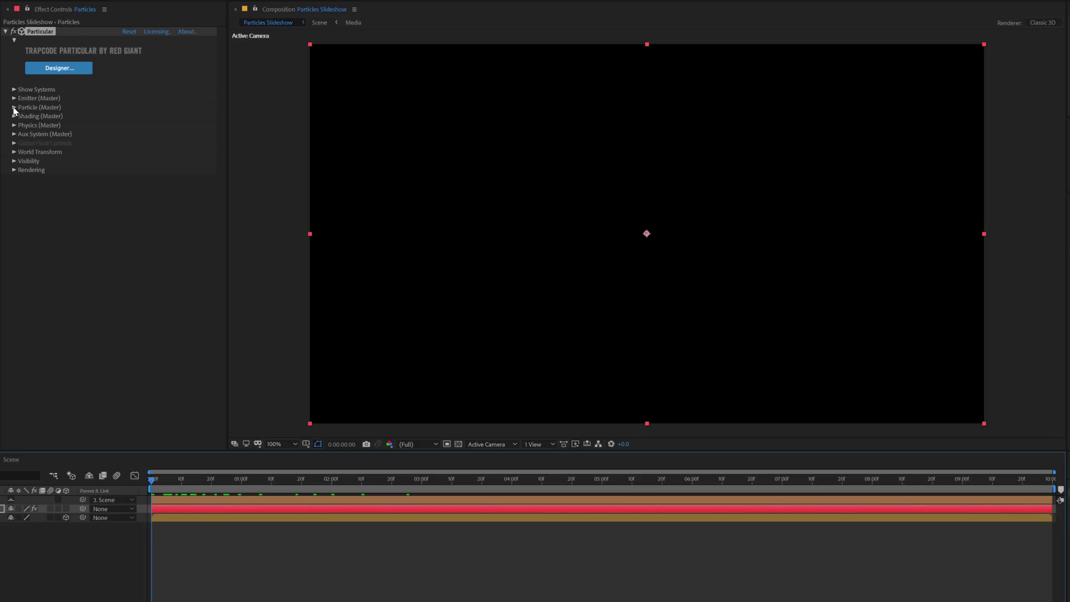
left_click(13, 98)
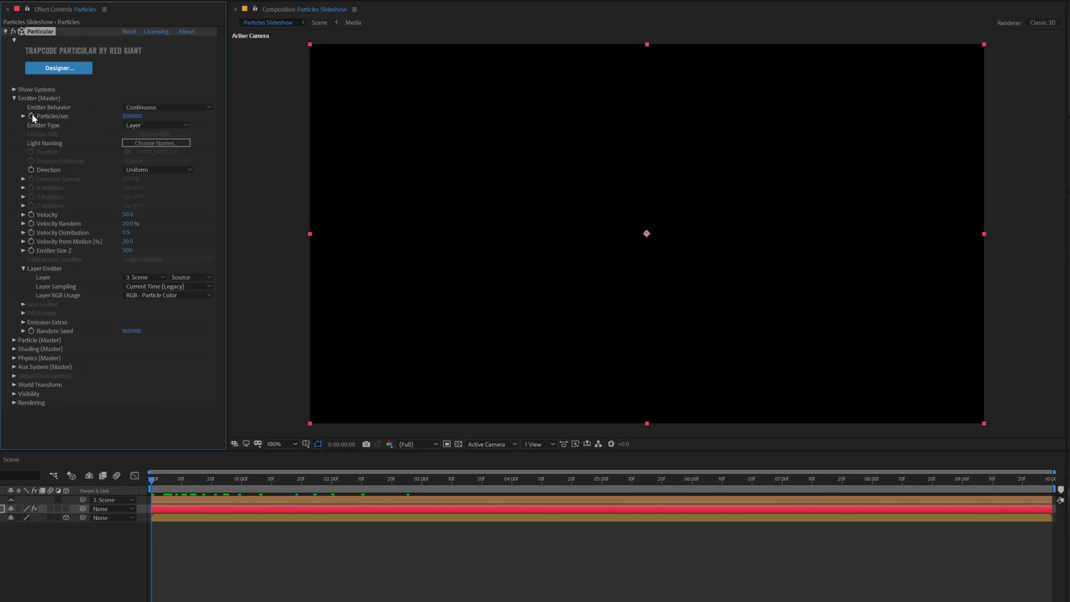
left_click(211, 484)
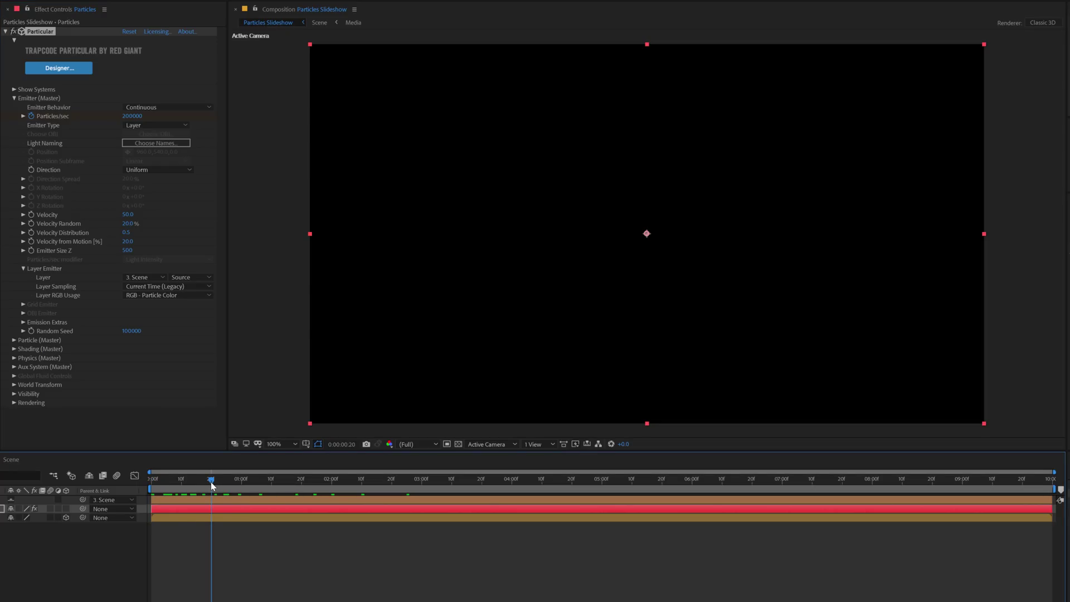
left_click(131, 116)
type("0")
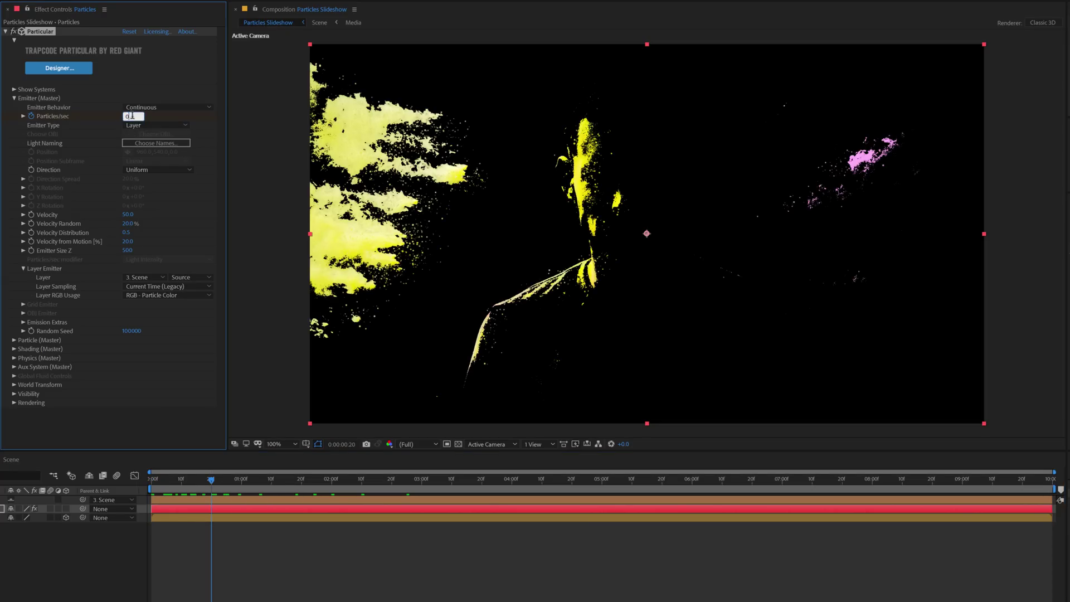
left_click(215, 483)
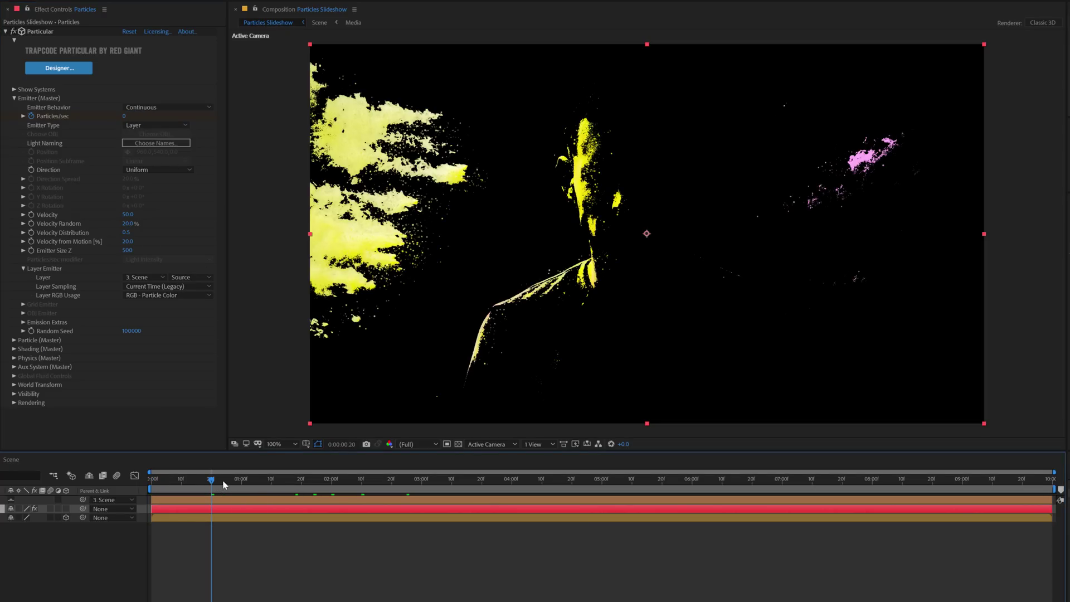
Preview the animation and scrub to 0:00:02:16 to see the full portrait.
key("space")
left_click_drag(390, 481, 327, 497)
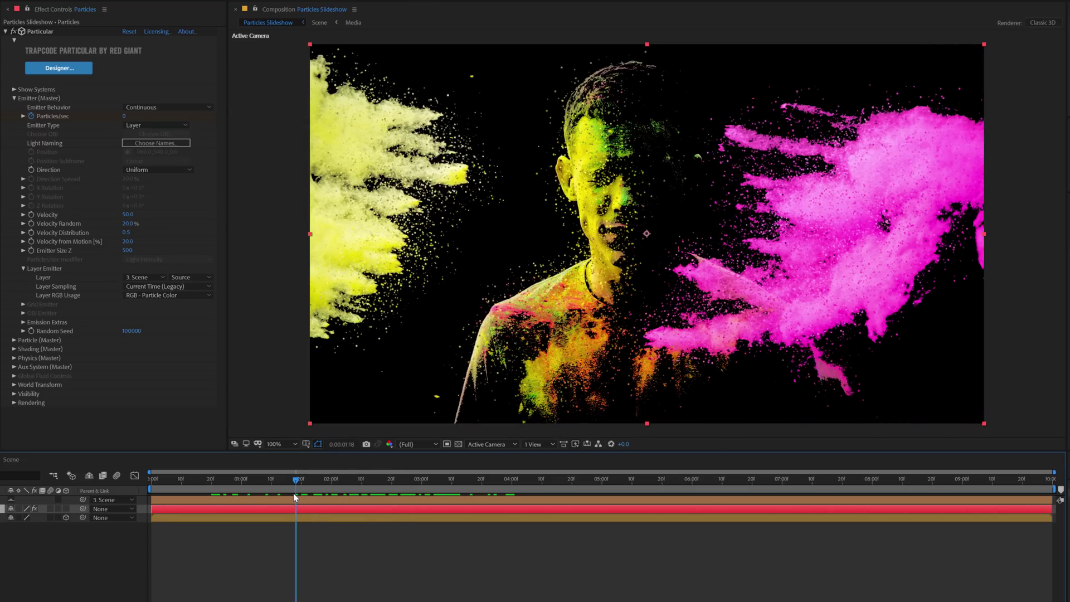
left_click_drag(295, 497, 379, 494)
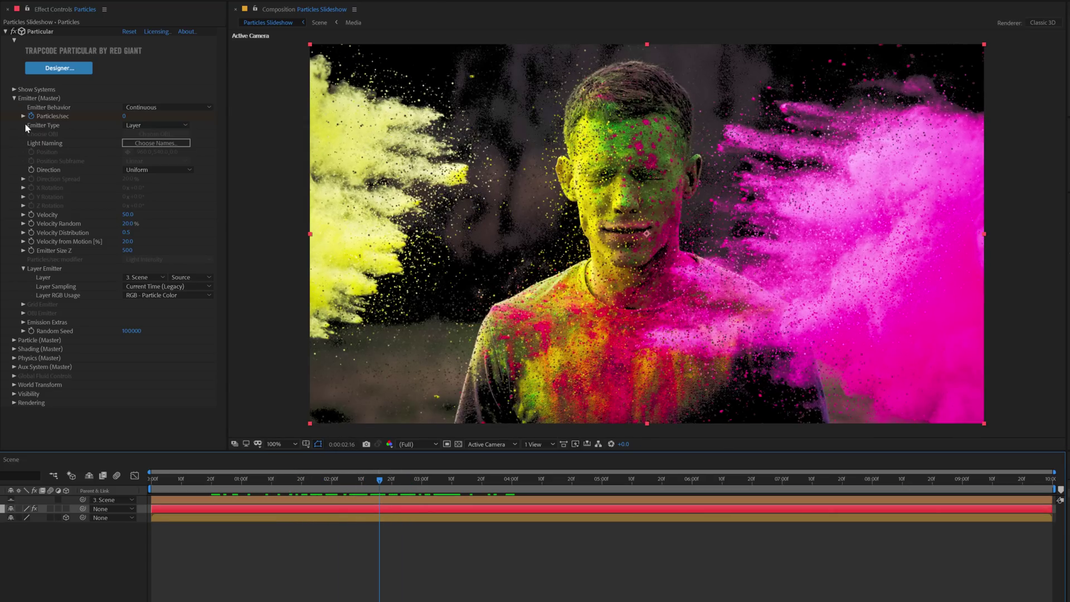
Set Particular's Physics Gravity to -8 and scrub to preview it.
left_click(14, 98)
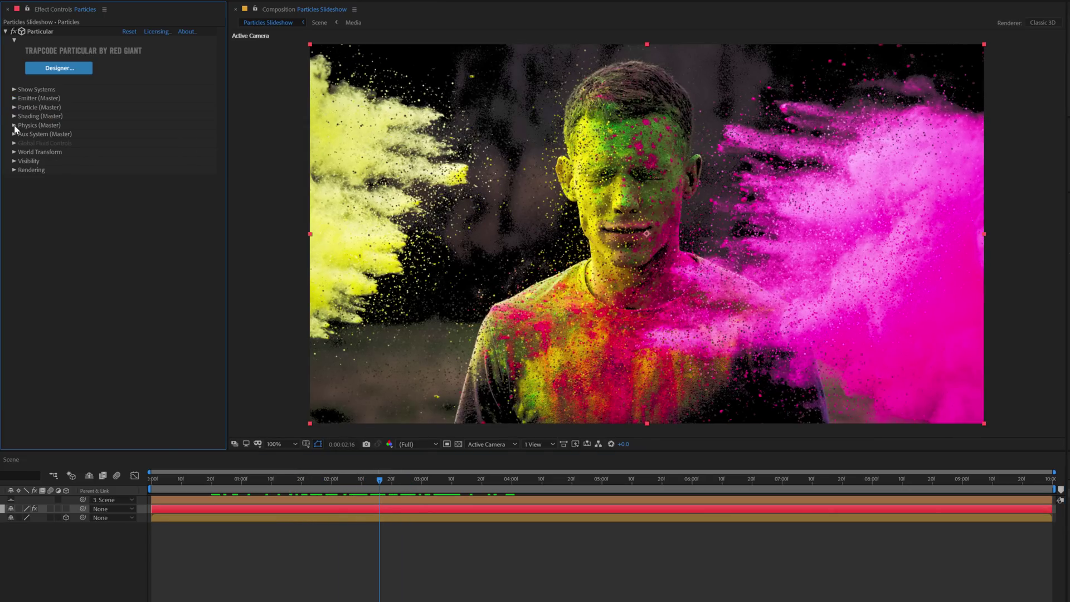
left_click(14, 126)
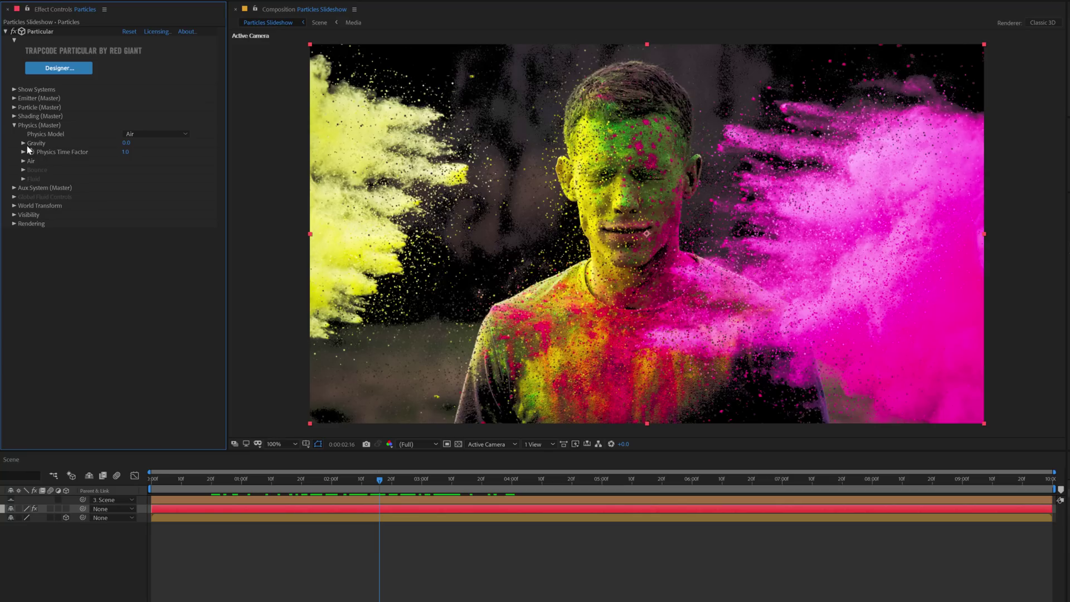
left_click(23, 144)
left_click(127, 143)
type("-8")
key("Return")
left_click_drag(248, 480, 382, 483)
Give the Air Turbulence Field an Affect Position of 250 and Scale of 3.
left_click(23, 161)
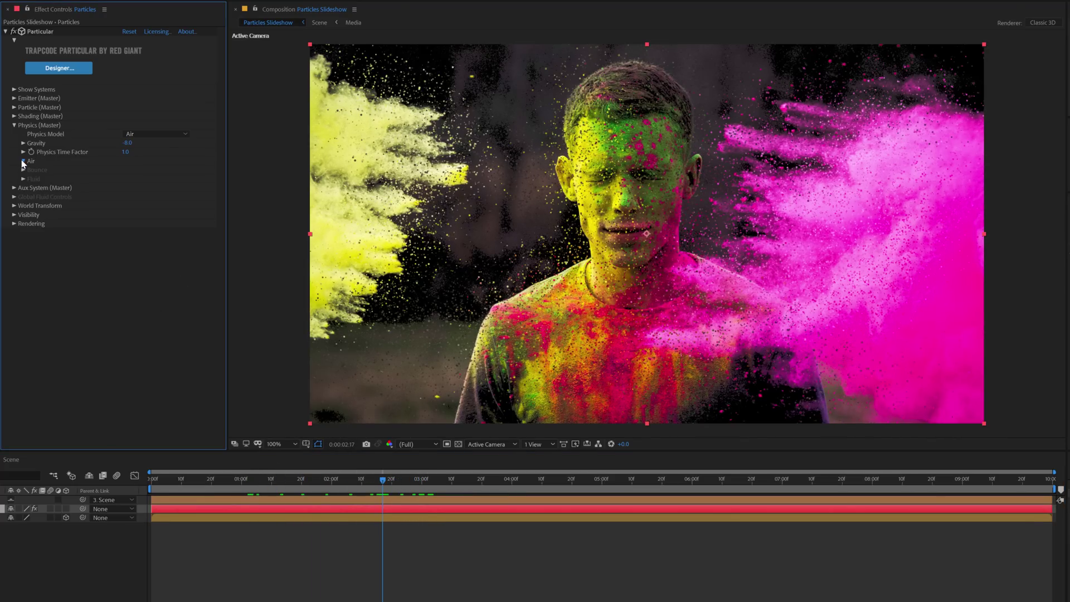
left_click(32, 260)
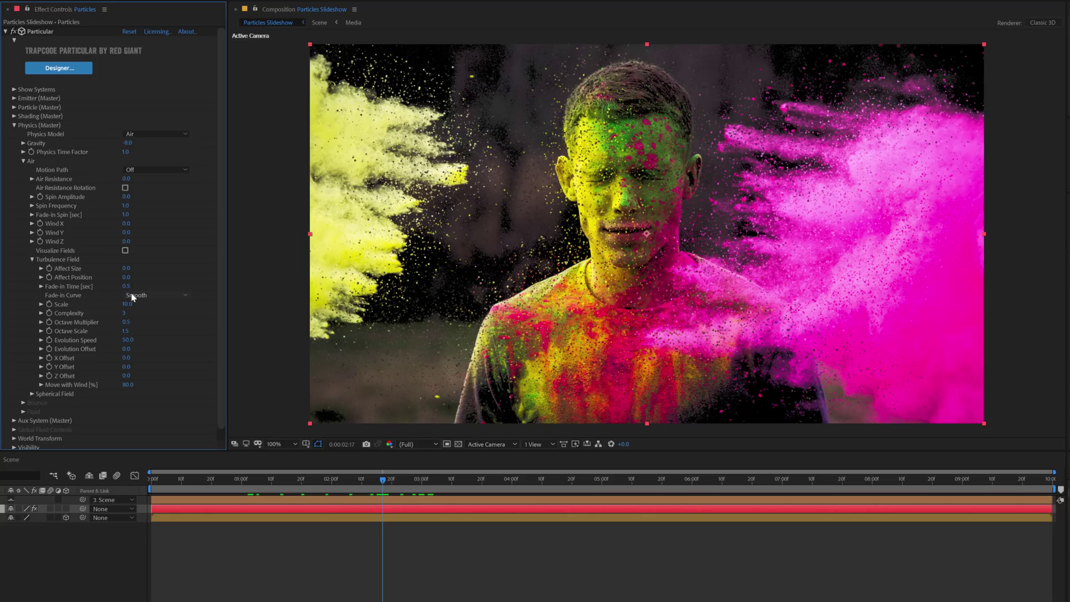
left_click(126, 277)
type("250")
key("Return")
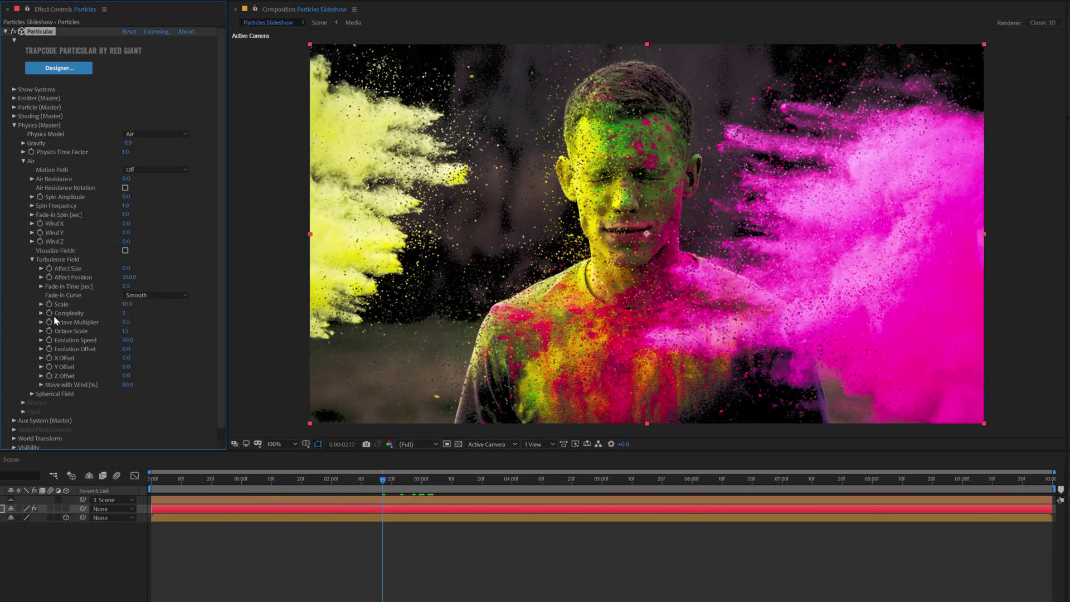
left_click(130, 304)
type("3")
key("Return")
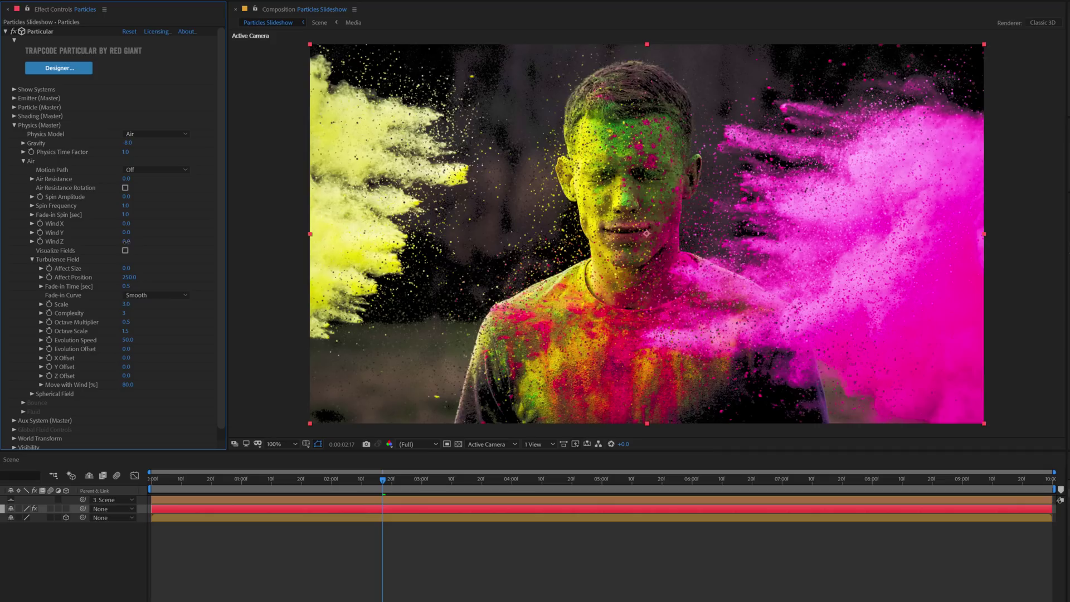
Set Air Wind Z to -400 and check the scattering around three seconds.
left_click(126, 241)
key("Return")
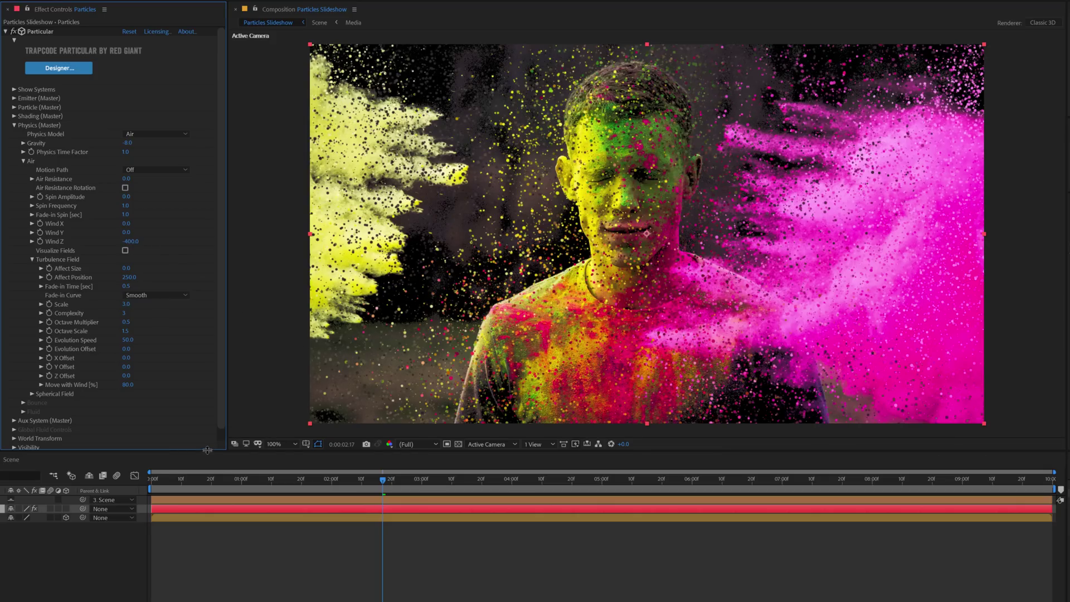
left_click_drag(174, 478, 441, 479)
Add a new Camera 1 layer to the composition with default settings.
right_click(97, 506)
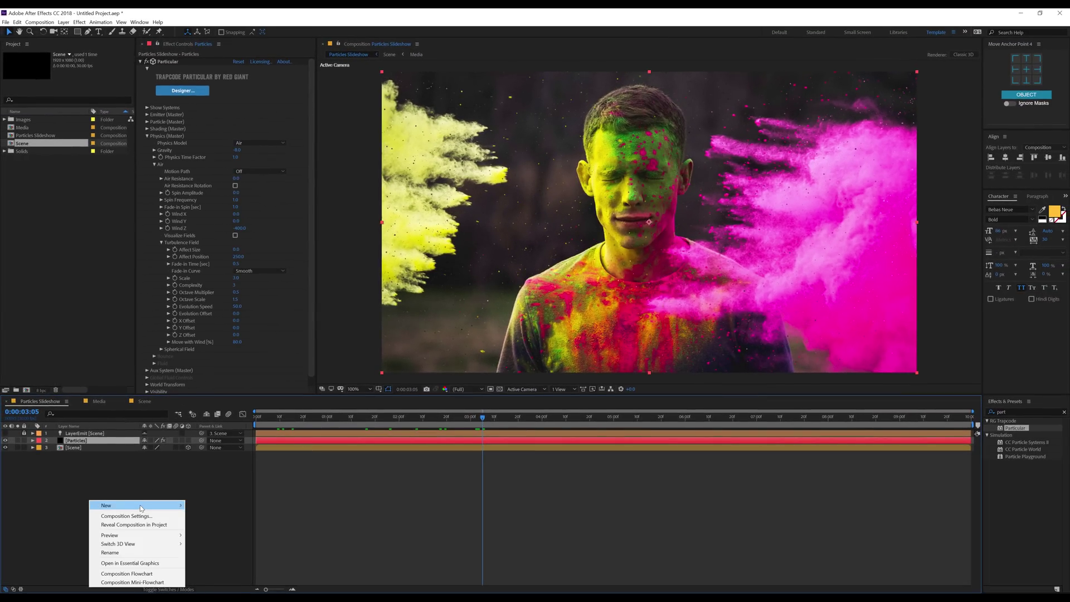
mouse_move(141, 508)
left_click(203, 539)
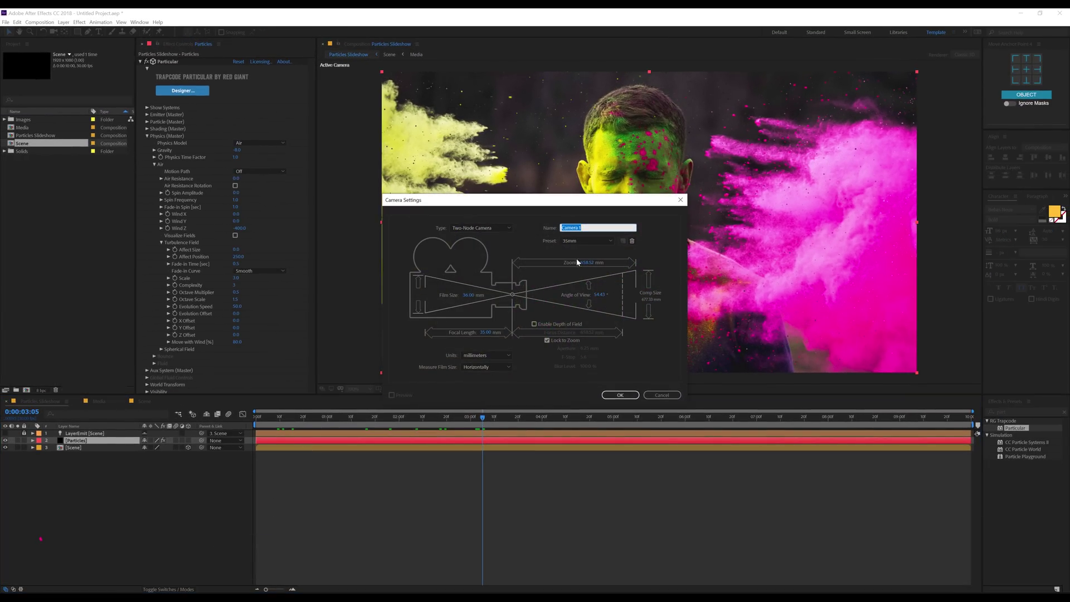
left_click(615, 396)
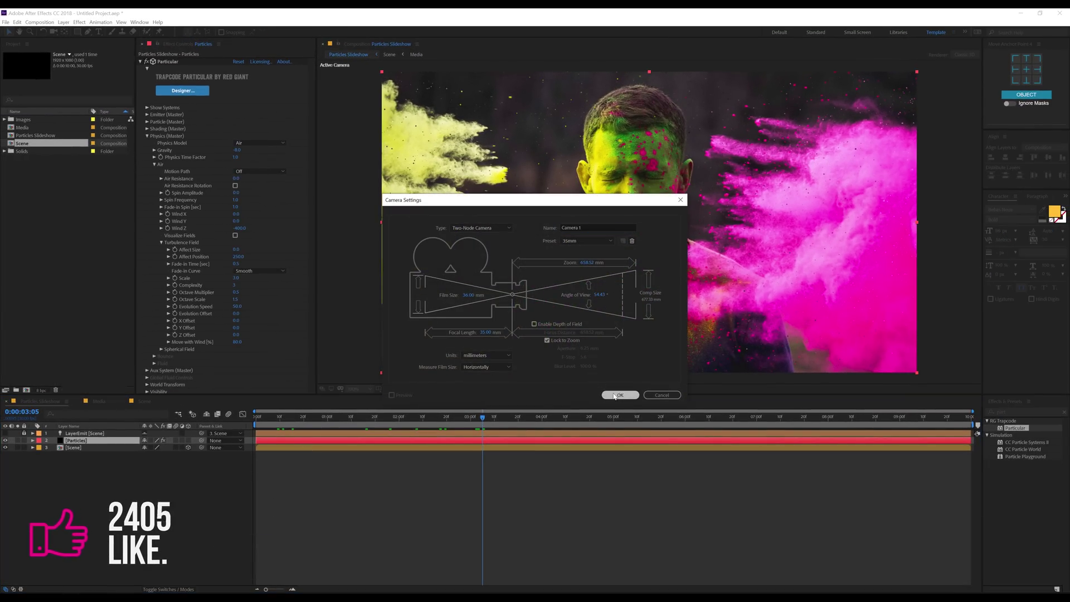
Add a 3D Null 1 layer and parent Camera 1 to it.
right_click(85, 479)
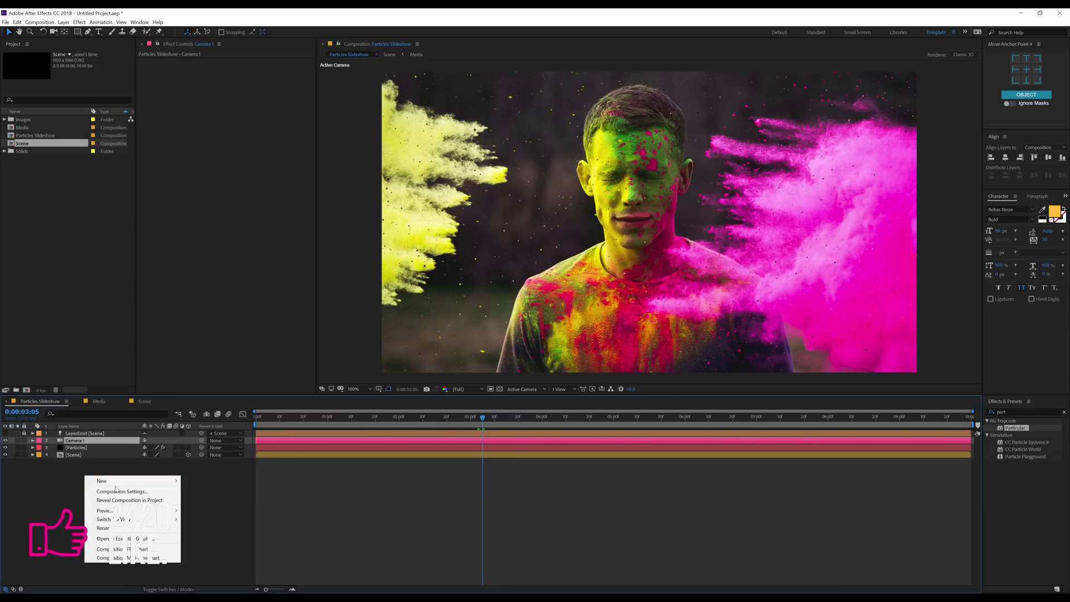
mouse_move(128, 481)
left_click(204, 526)
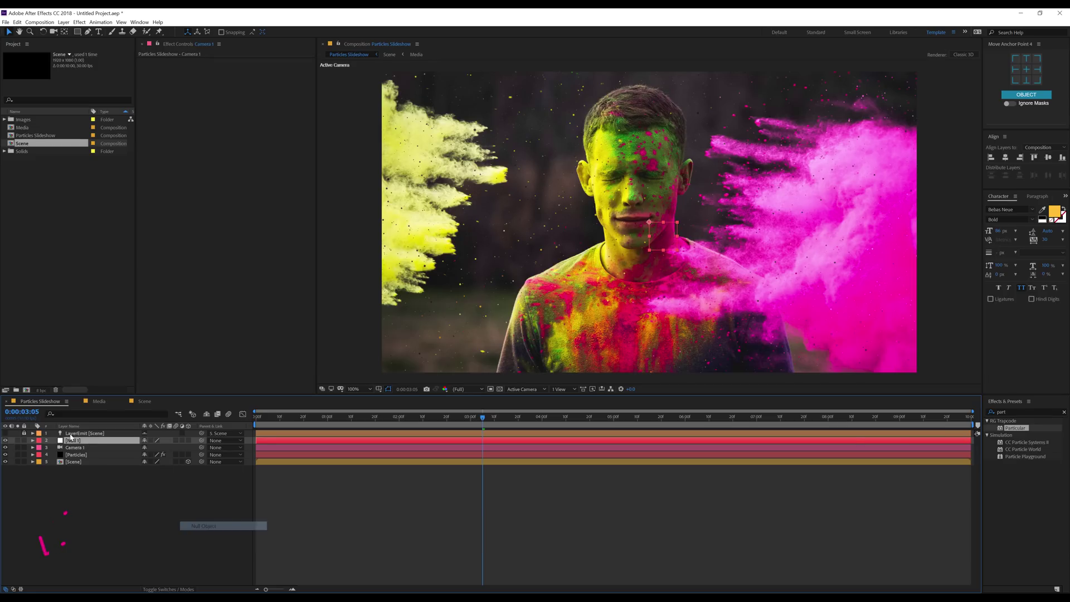
left_click(188, 441)
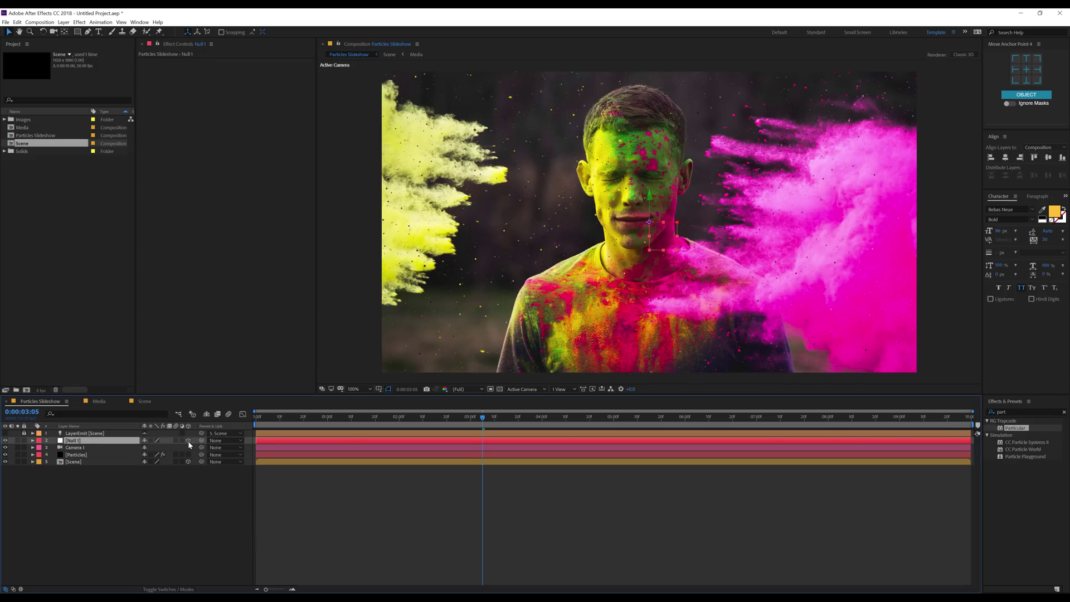
left_click_drag(201, 447, 79, 444)
left_click(79, 488)
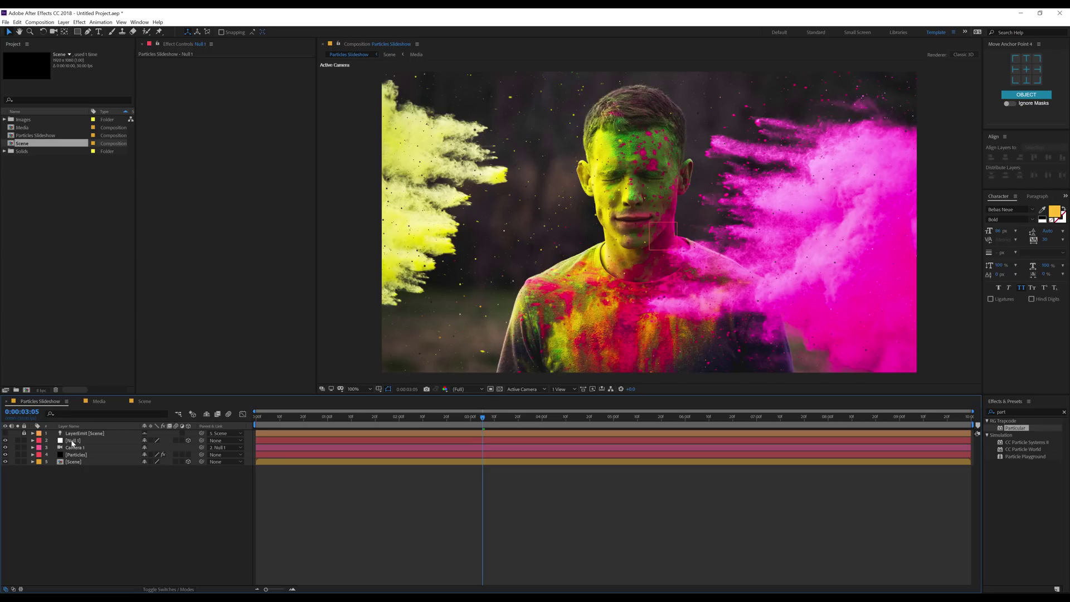
At 0 seconds, keyframe Null 1's Z Rotation at -6° and Position Z at 178.
left_click(73, 441)
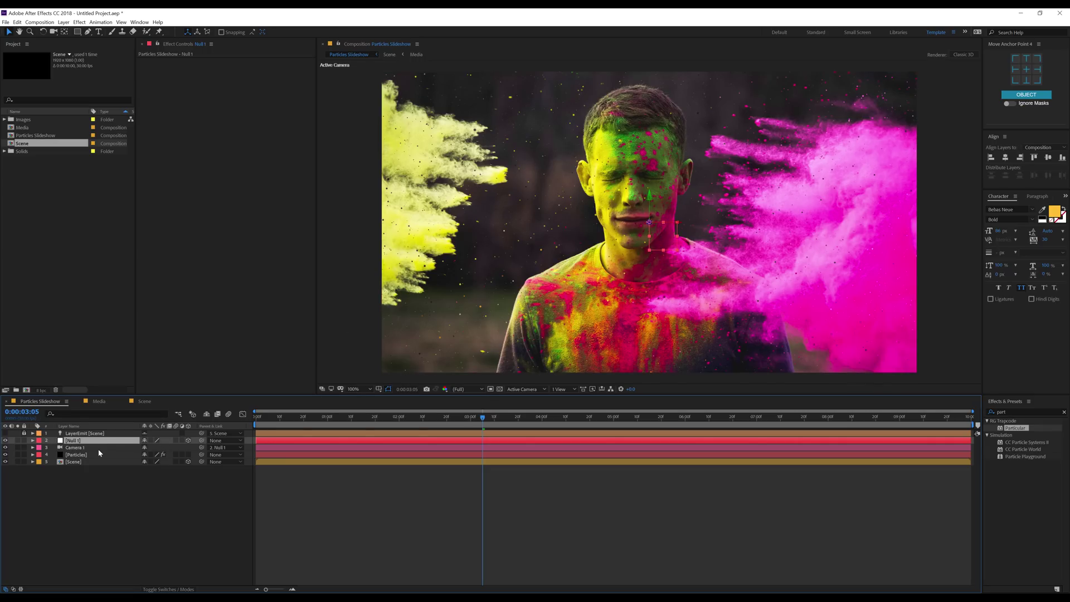
key("p")
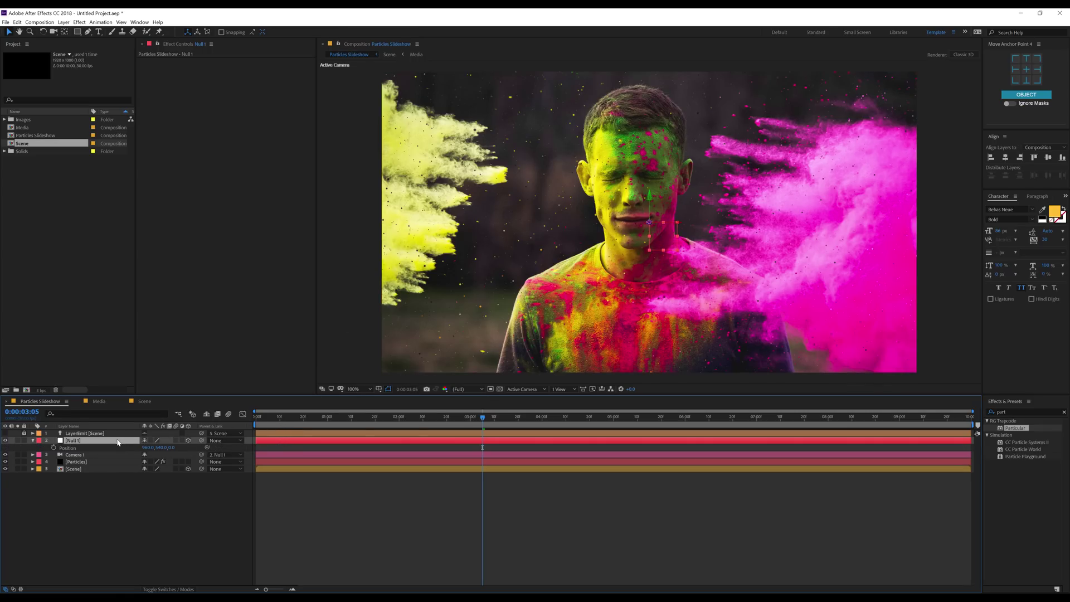
left_click_drag(265, 423, 247, 420)
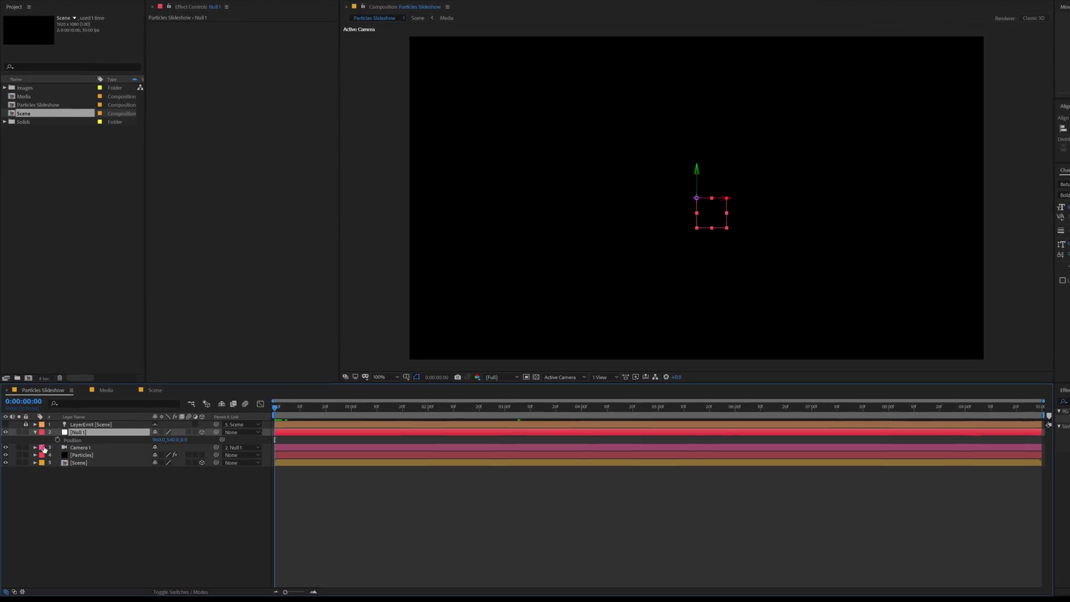
key("r")
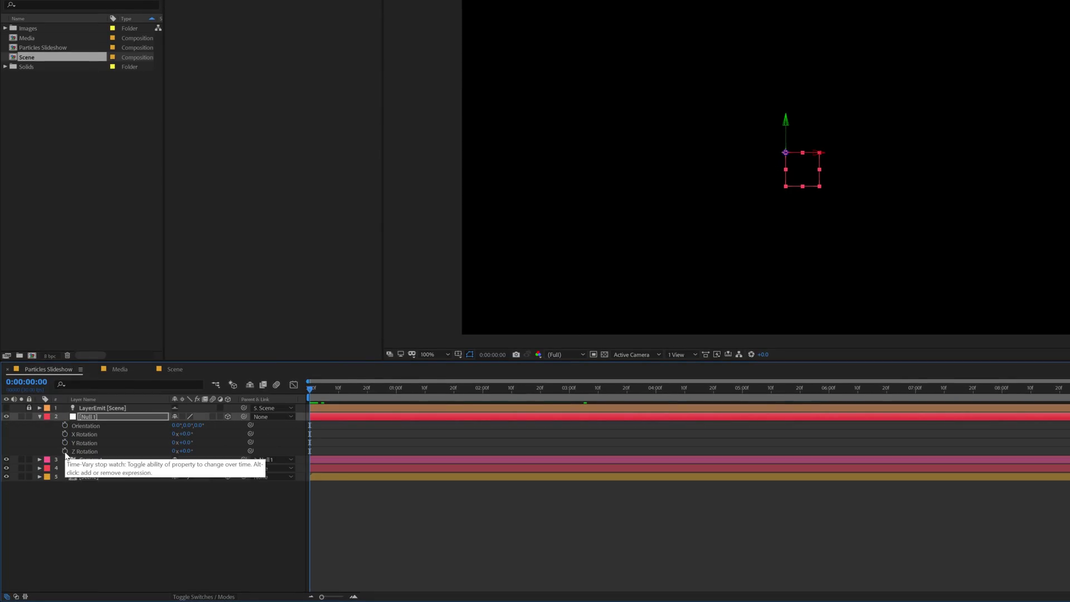
left_click(65, 451)
key("u")
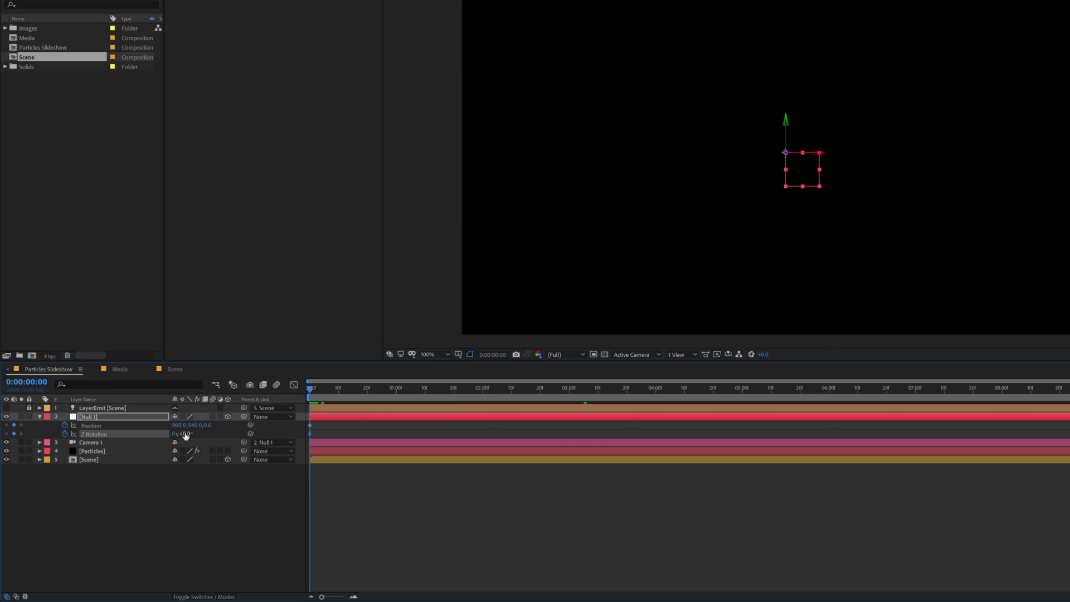
left_click_drag(190, 439, 191, 434)
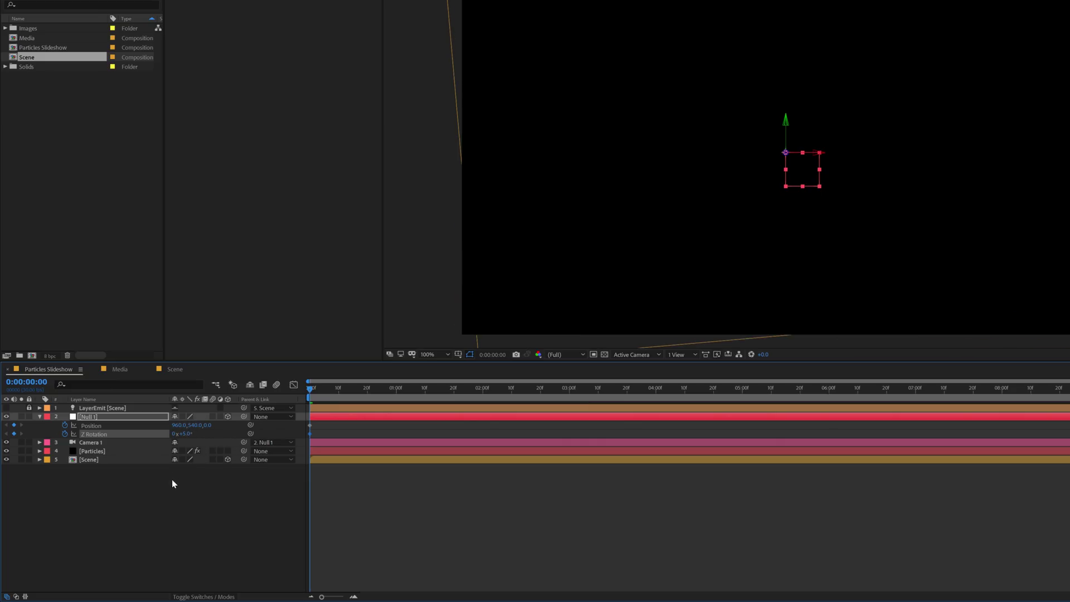
left_click(186, 434)
type("-6")
left_click(197, 496)
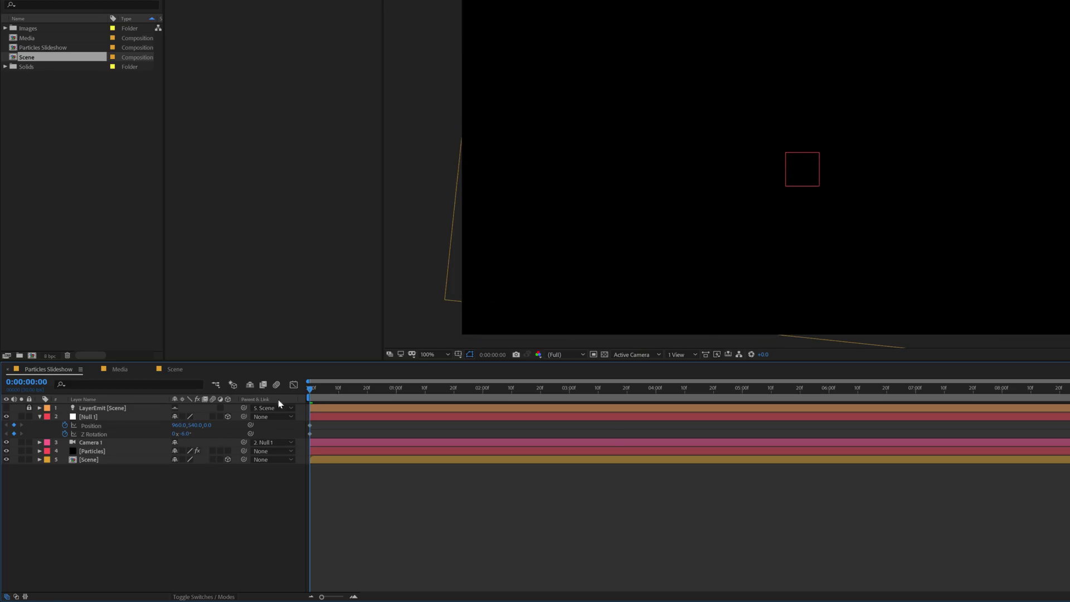
left_click_drag(207, 425, 357, 425)
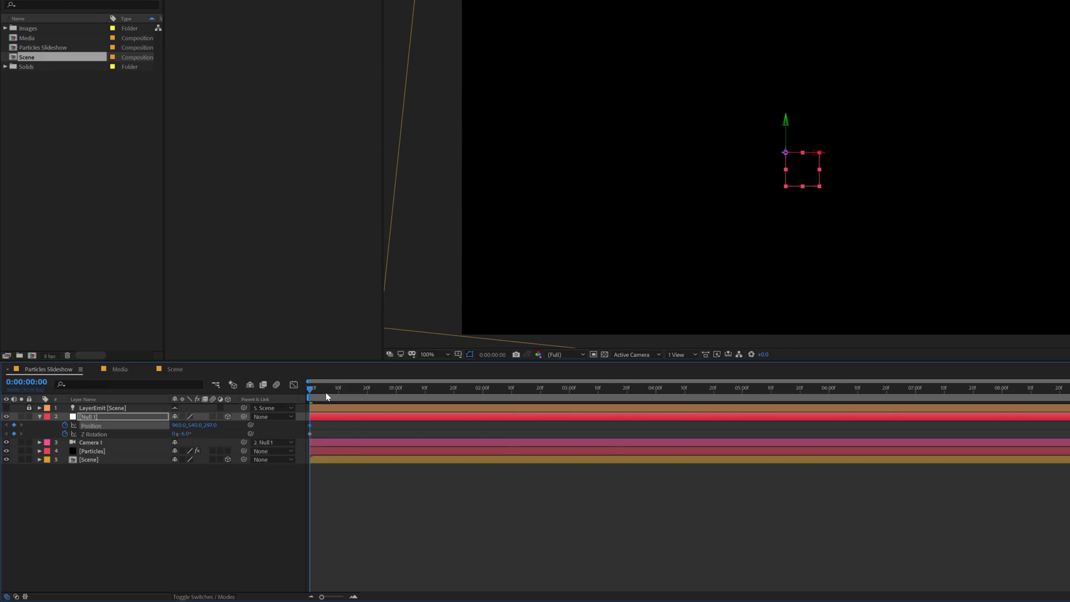
At five seconds, keyframe Null 1's Z Rotation at +6° and Position Z at 439.
key("space")
left_click_drag(357, 399, 753, 402)
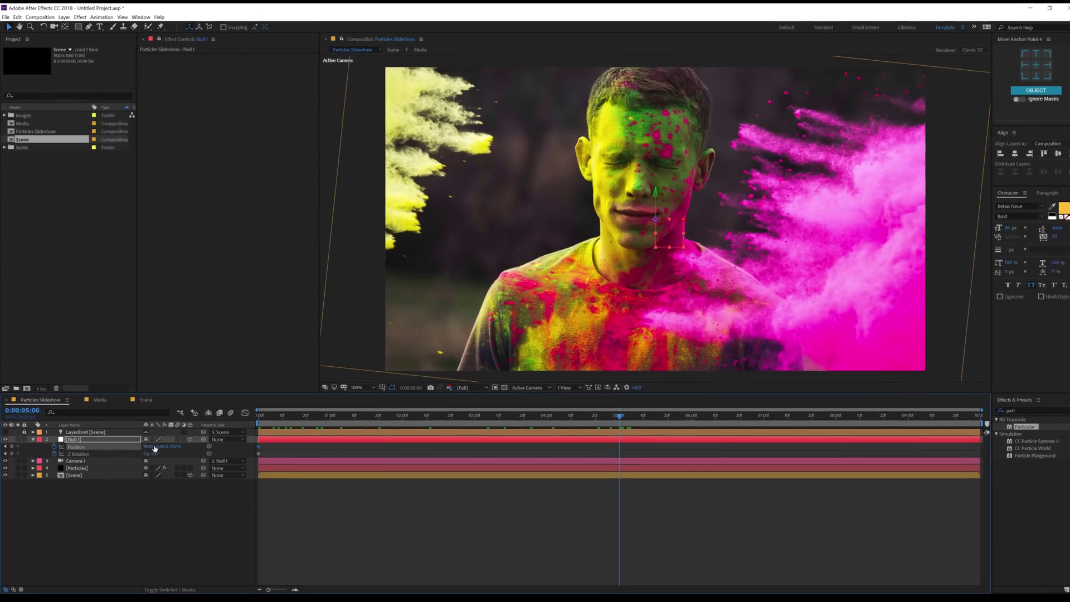
left_click(156, 455)
type("6")
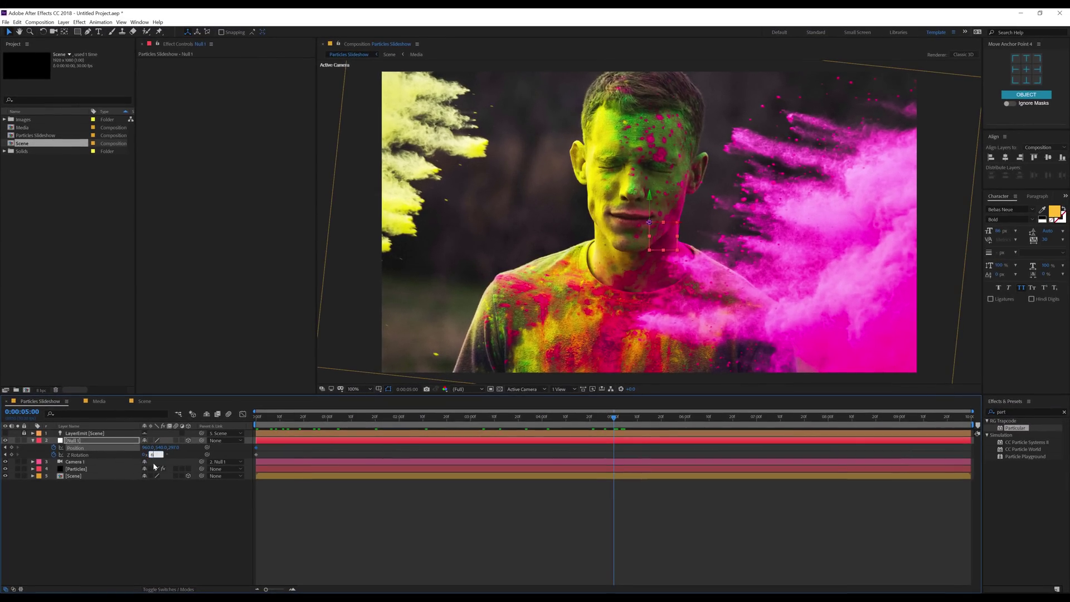
left_click(149, 500)
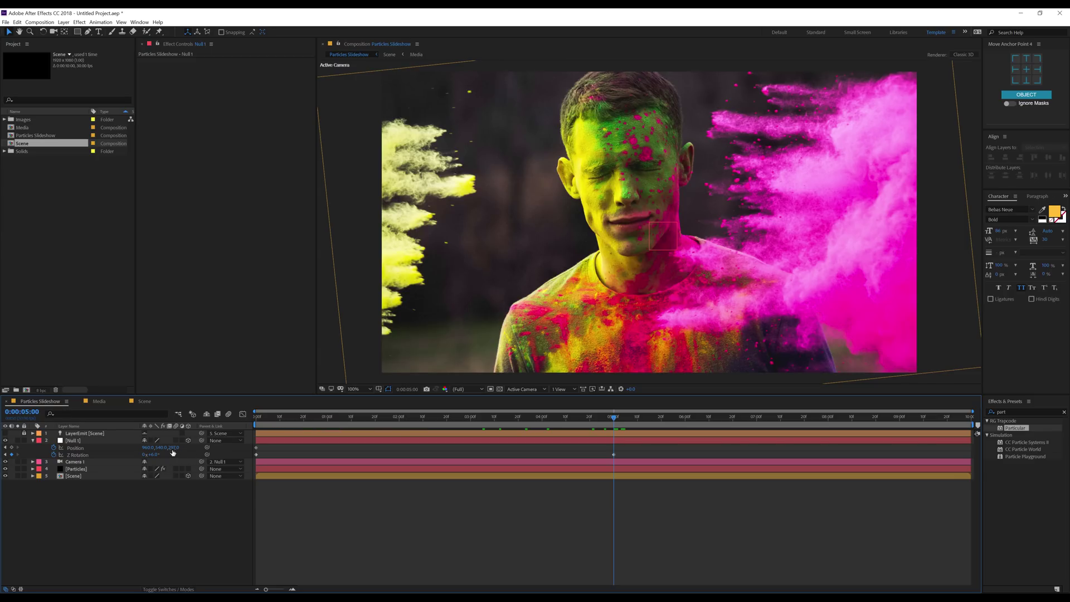
left_click_drag(173, 448, 391, 443)
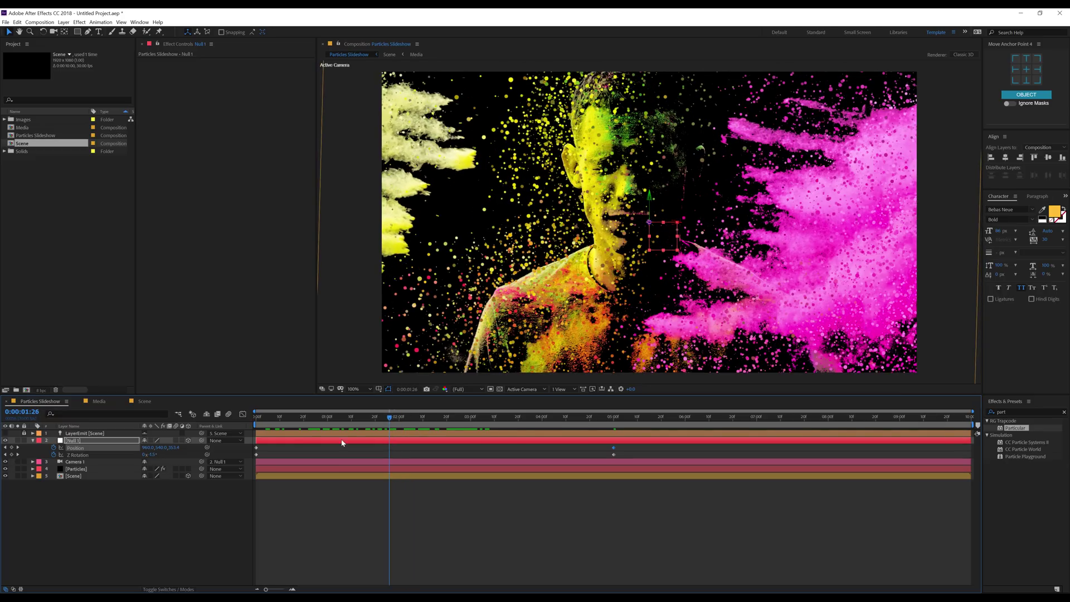
Duplicate the Particles layer and set its Emitter Particles/sec to 6000.
key("u")
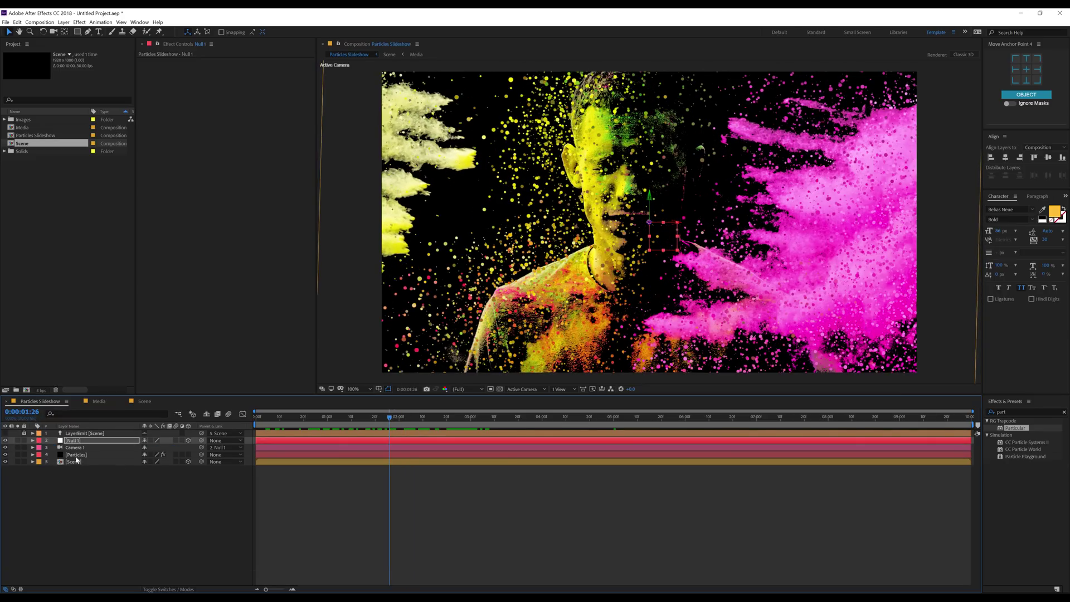
left_click(77, 456)
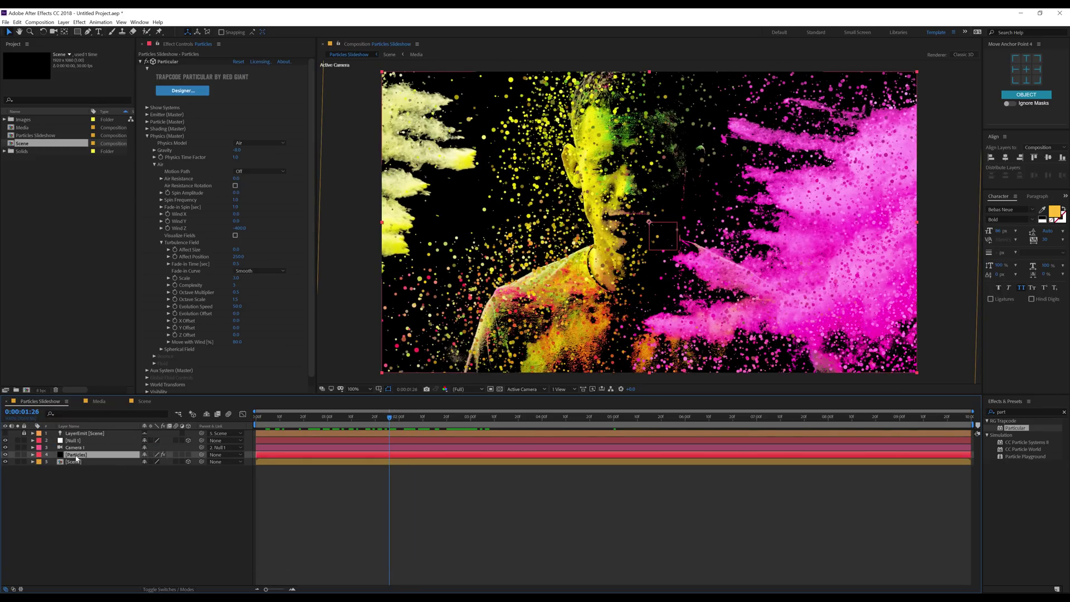
key("ctrl+d")
left_click_drag(265, 425, 256, 424)
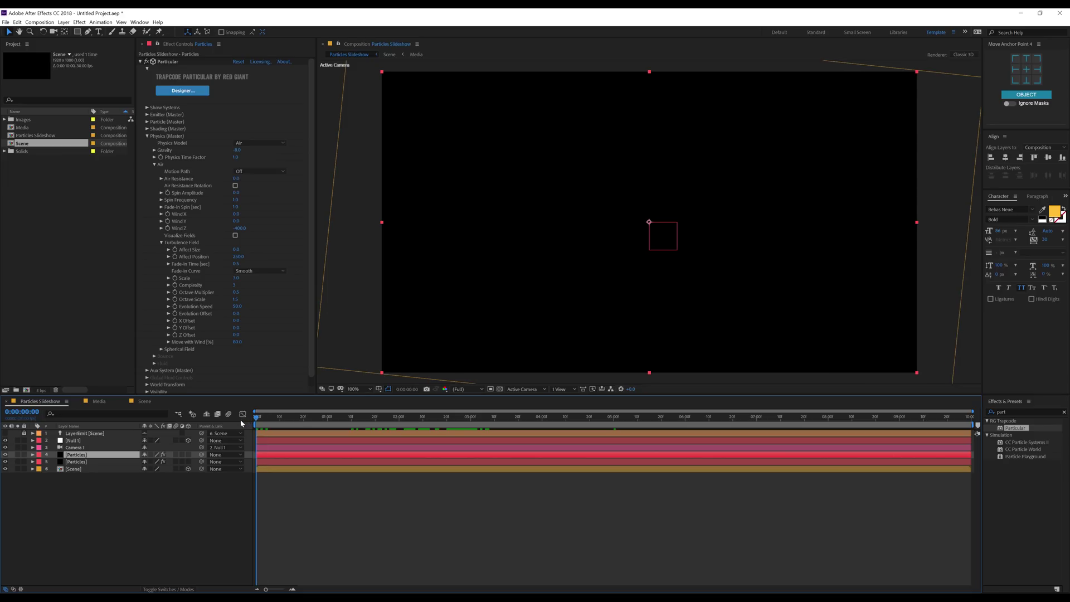
left_click(147, 136)
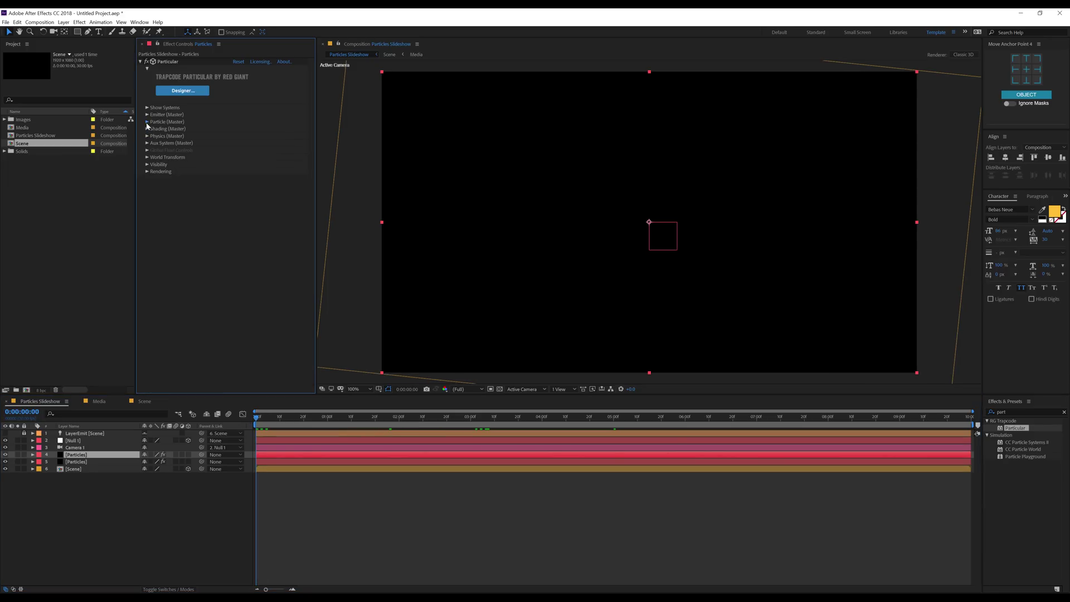
left_click(147, 121)
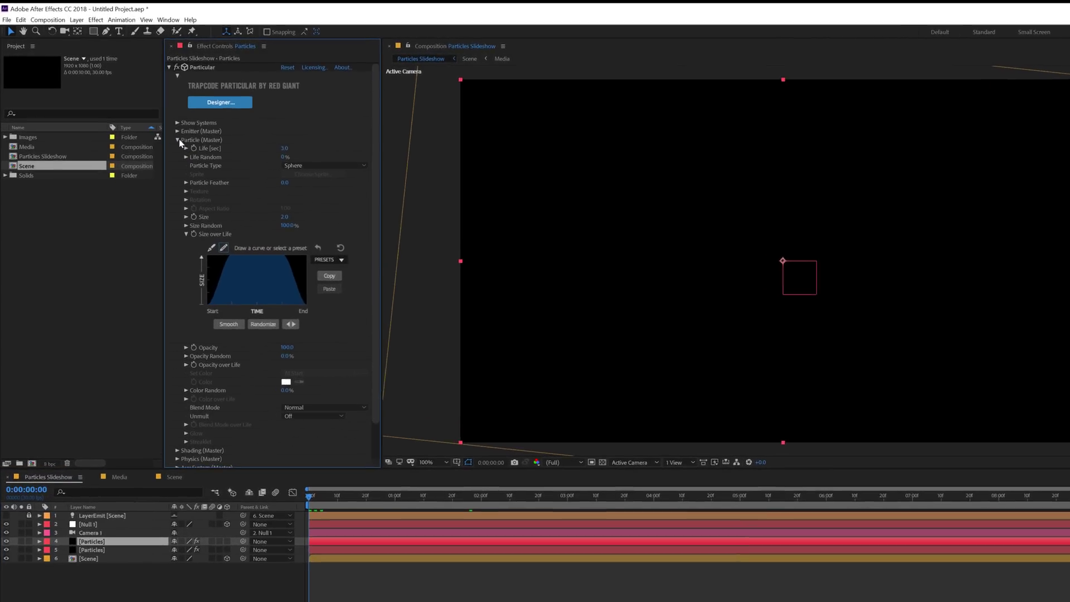
left_click(147, 121)
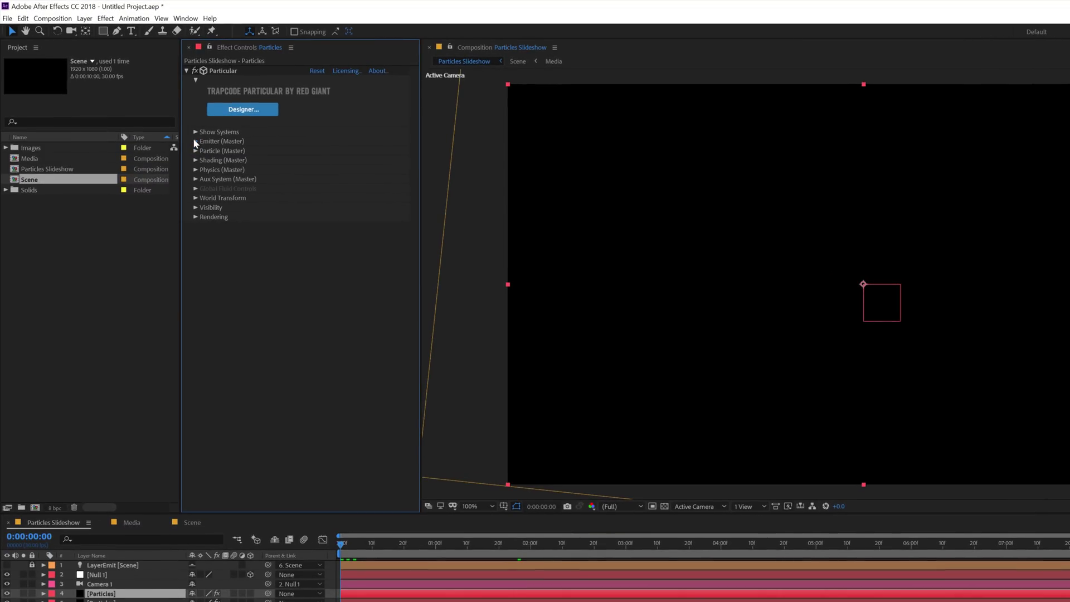
left_click(148, 114)
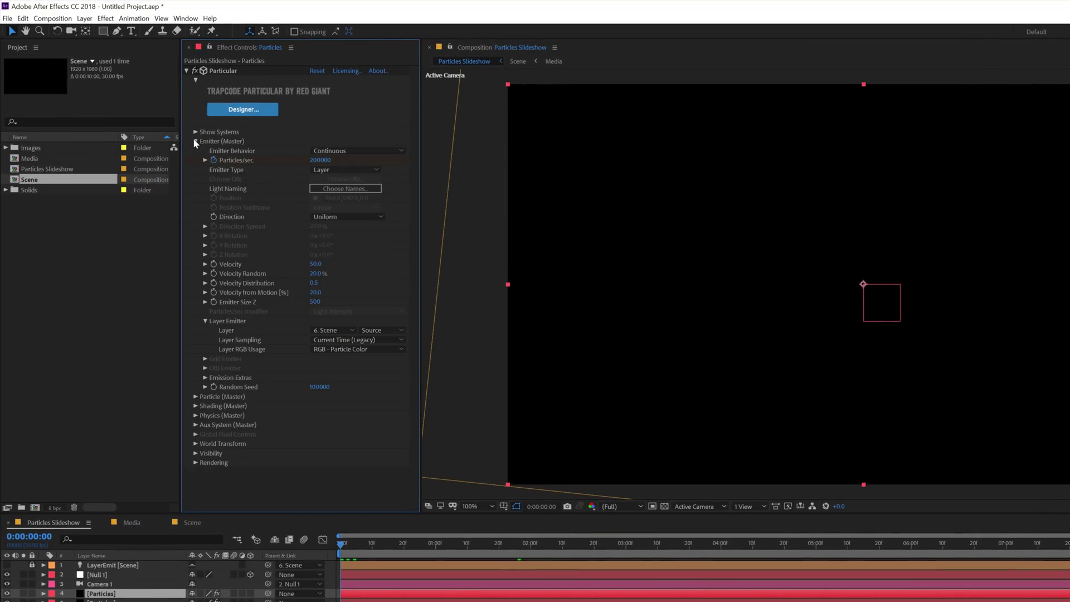
left_click(317, 160)
type("60")
key("Return")
Set the duplicate's particle Size to 5 and preview the larger dots.
left_click(195, 396)
scroll(195, 396, "down", 5)
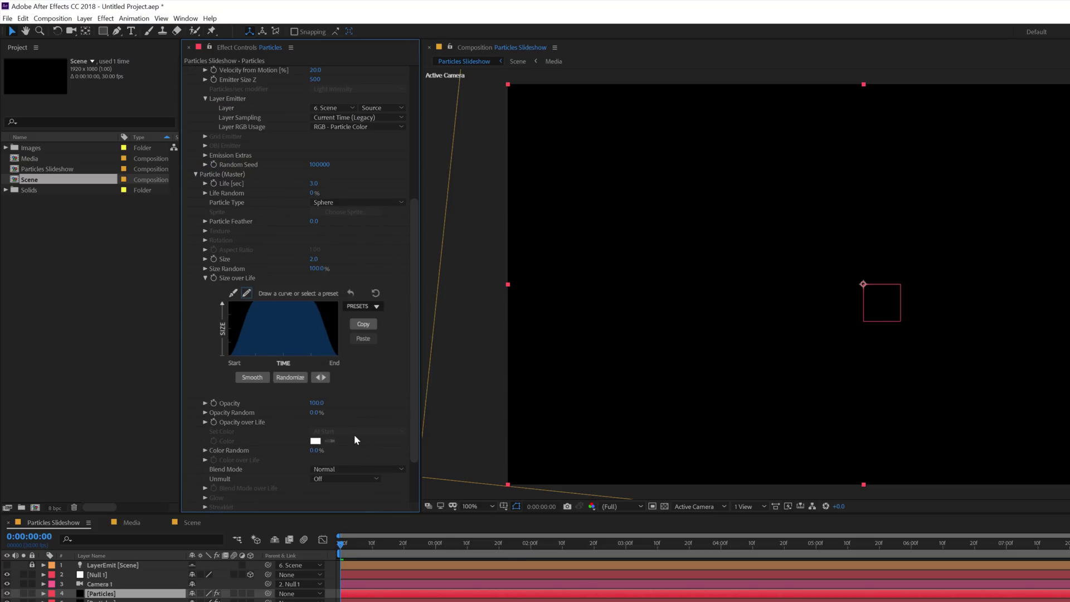
scroll(194, 148, "up", 5)
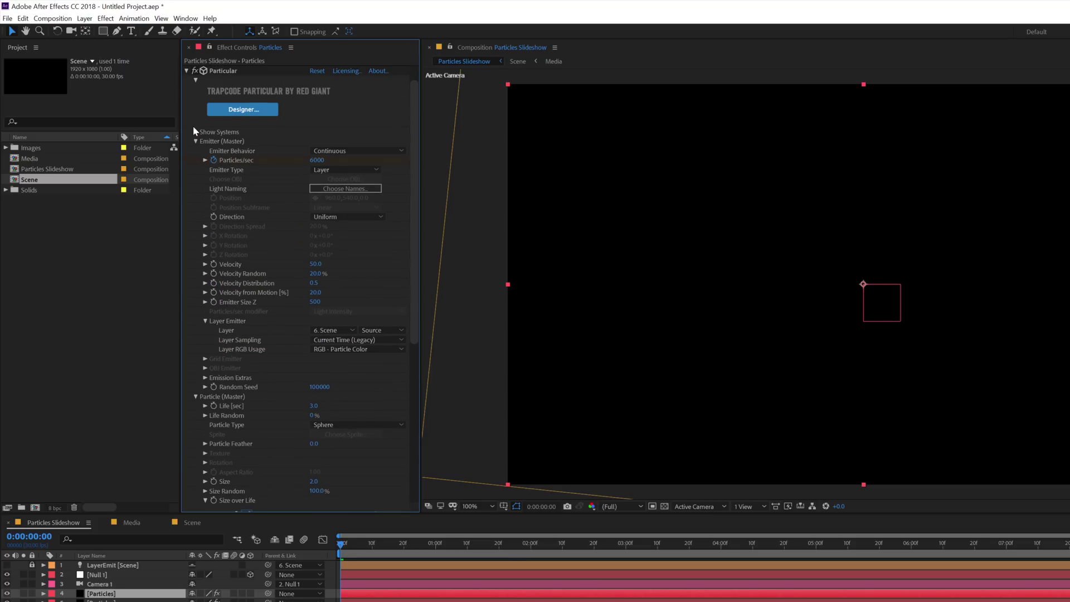
left_click(195, 141)
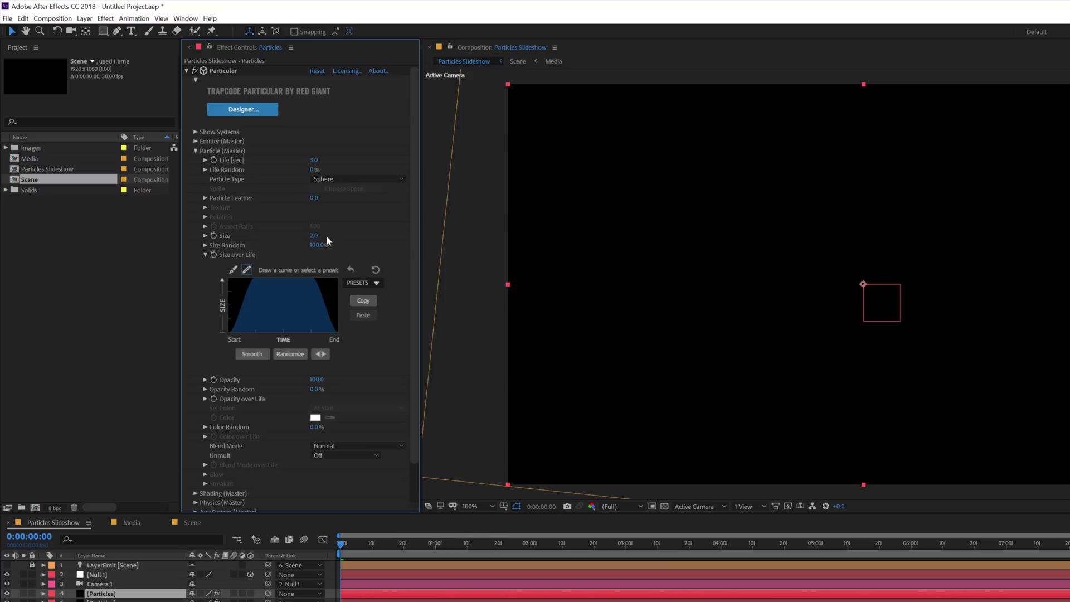
left_click(360, 228)
key("space")
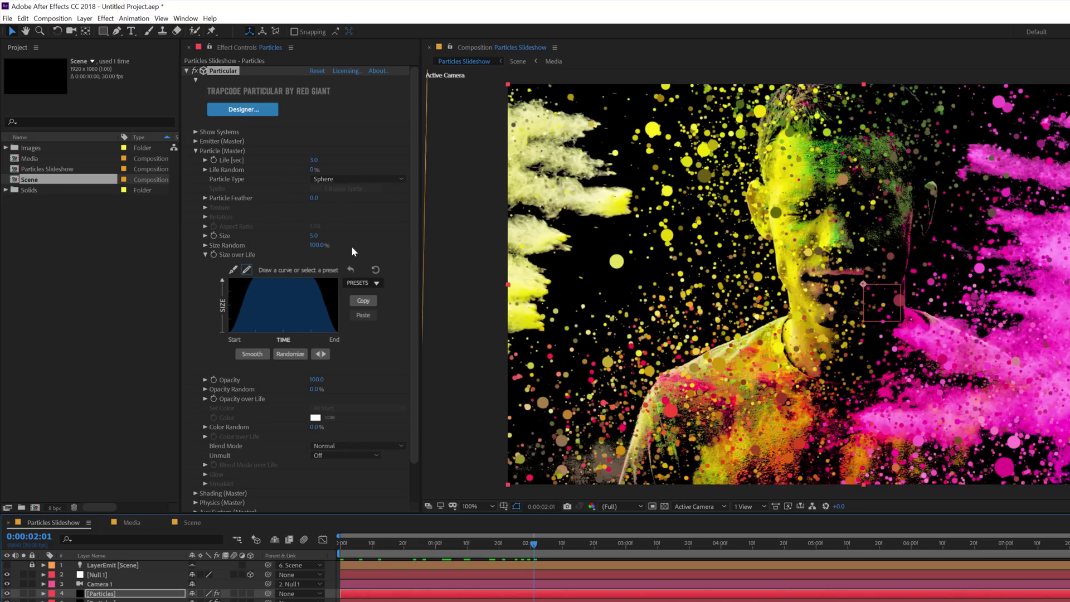
left_click_drag(468, 551, 455, 551)
key("space")
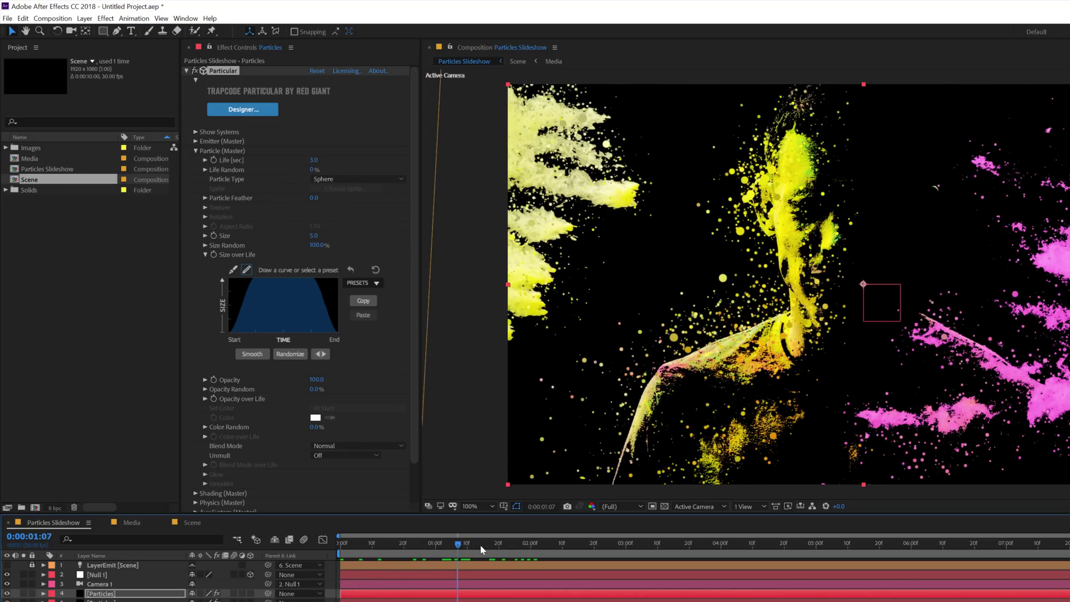
Set the duplicated layer's Emitter Velocity to 25 and scrub to preview.
left_click(195, 152)
left_click(195, 150)
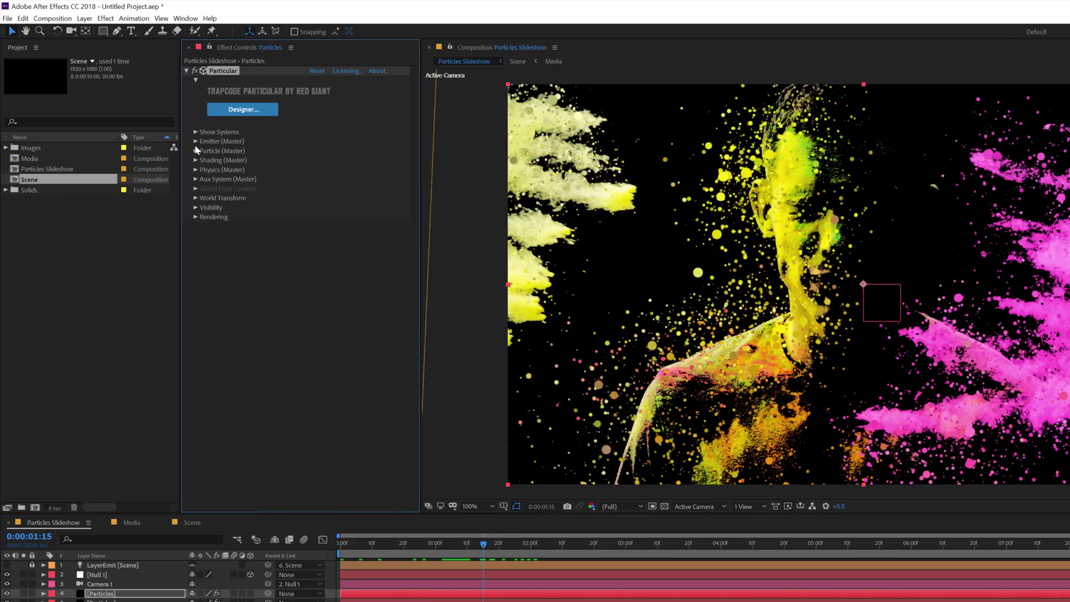
left_click(195, 143)
left_click(316, 264)
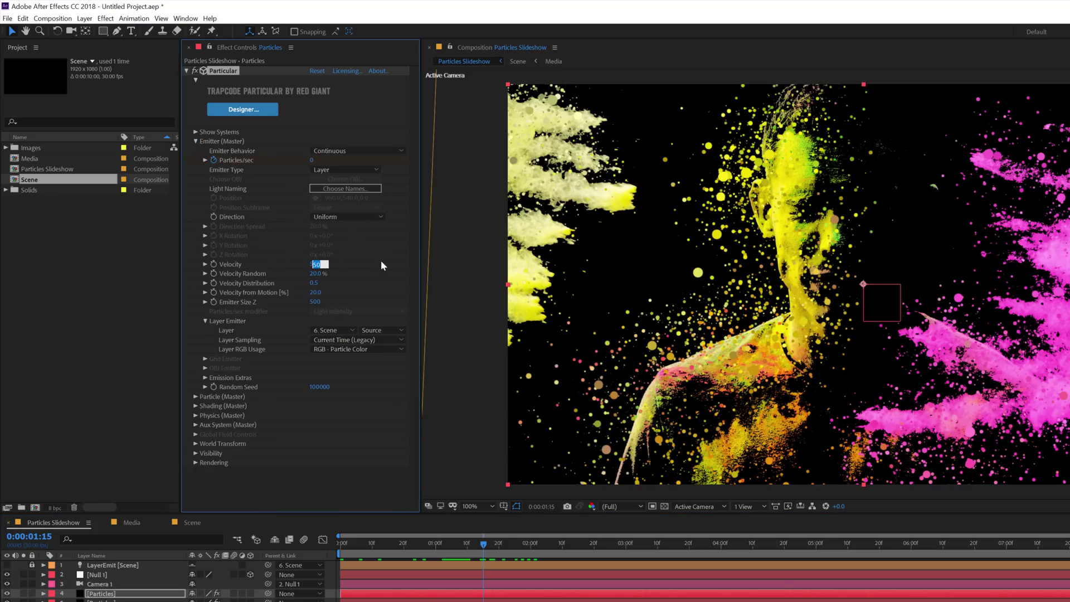
type("25")
key("Return")
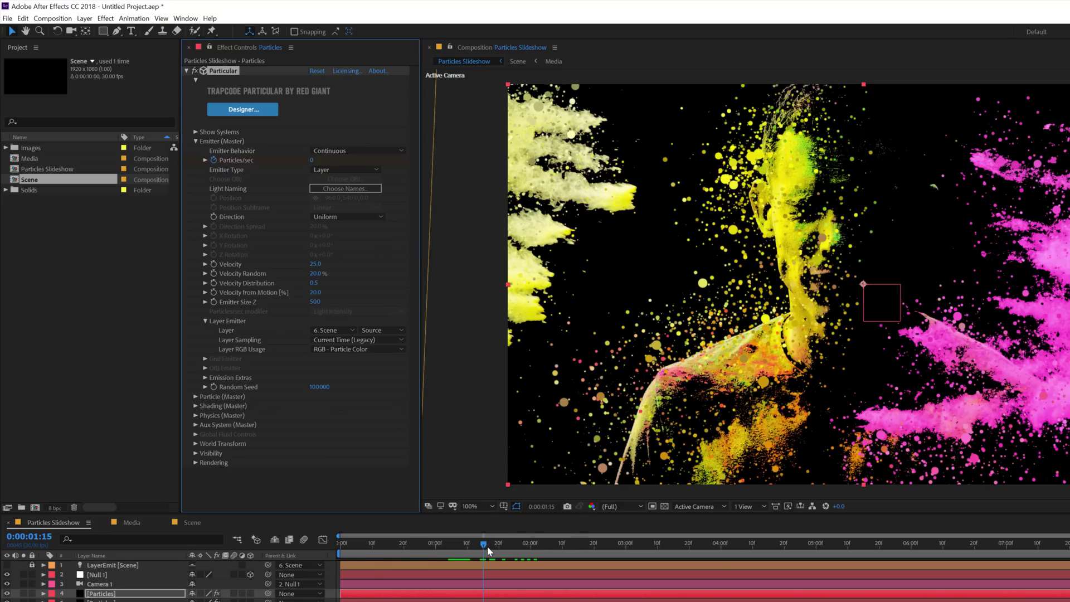
left_click_drag(488, 550, 661, 556)
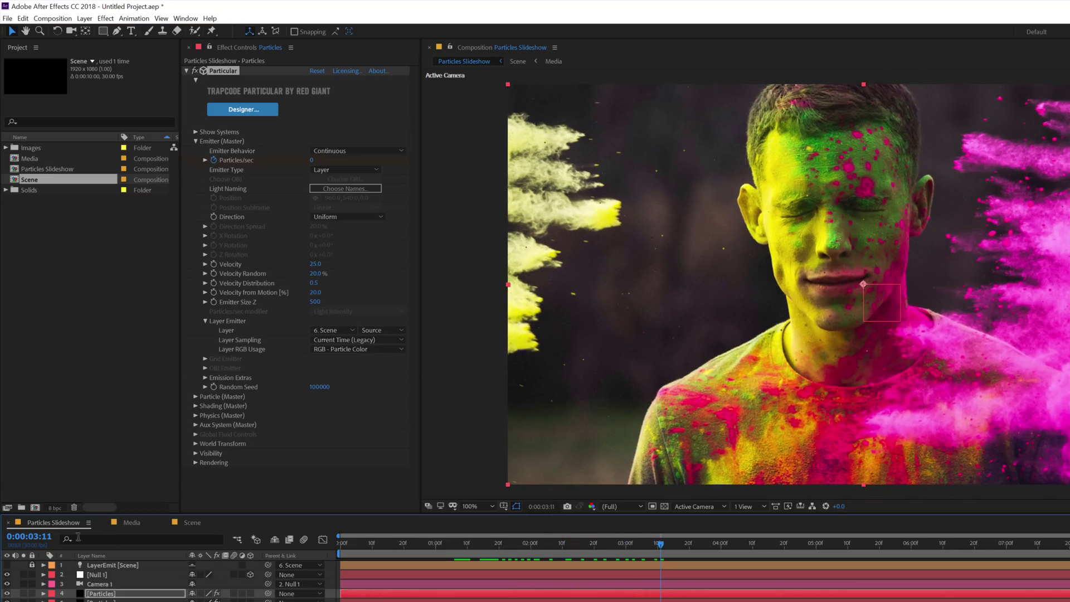
Hide the Null 1 layer and move to frame 0:00:01:17.
left_click(8, 576)
left_click(581, 556)
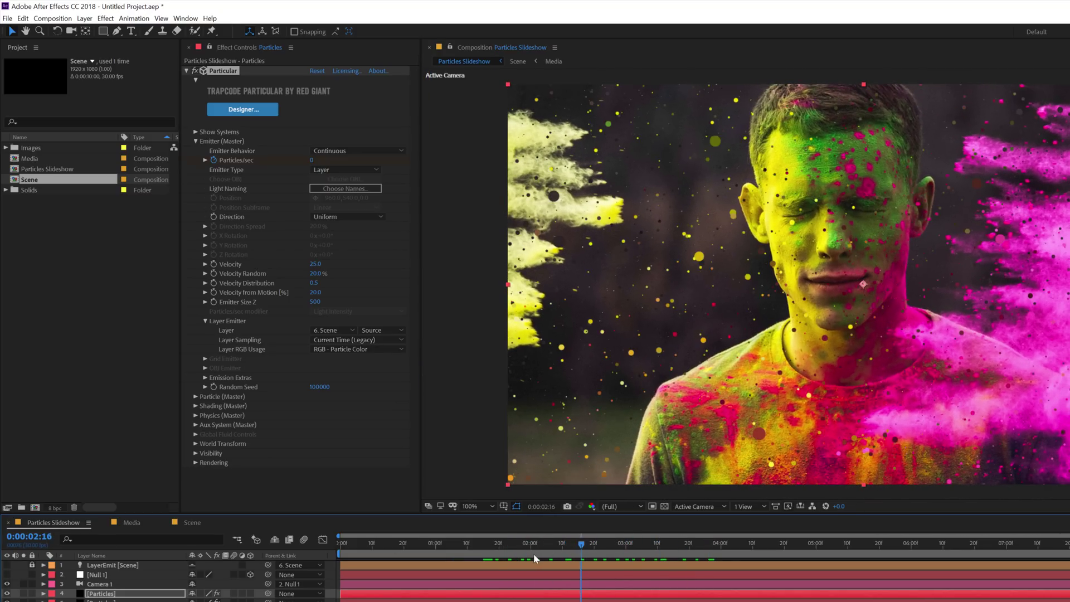
left_click(486, 550)
Add an adjustment layer at the top of the stack named Glow.
right_click(96, 590)
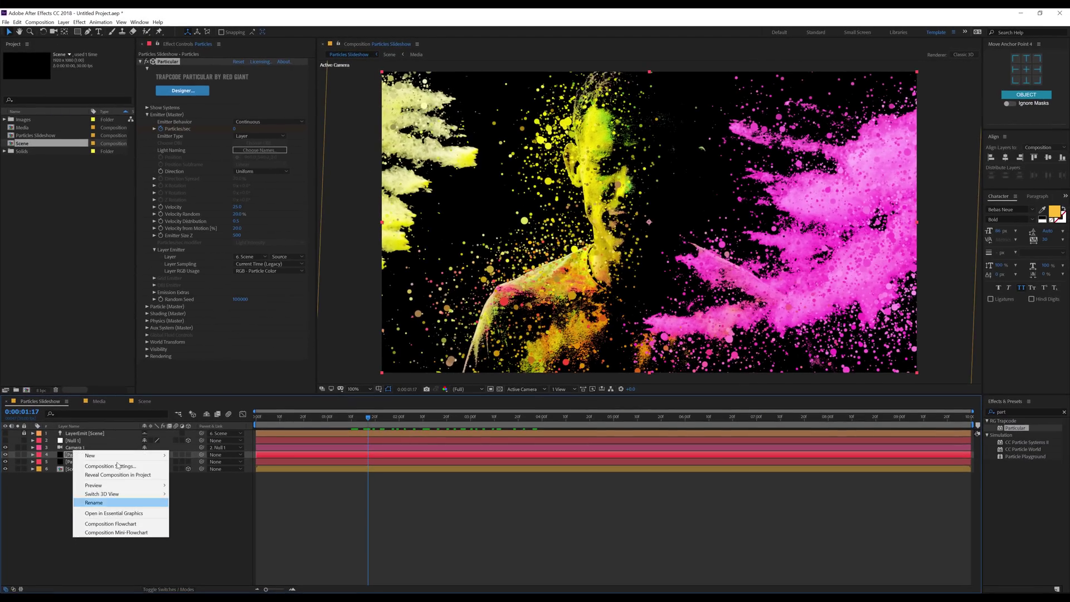
mouse_move(139, 455)
left_click(194, 518)
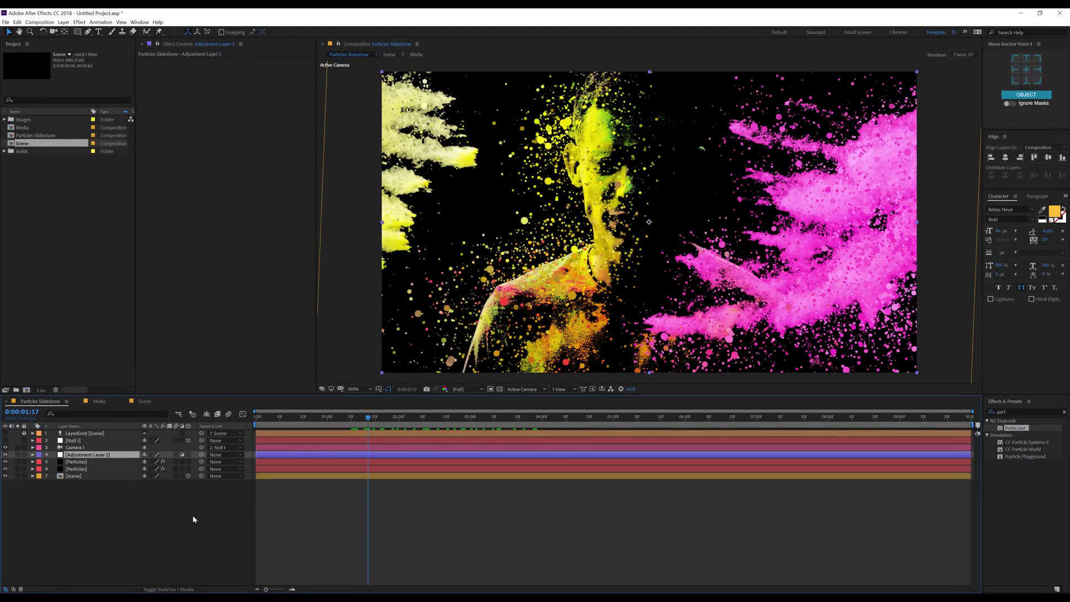
left_click_drag(78, 458, 79, 433)
key("Return")
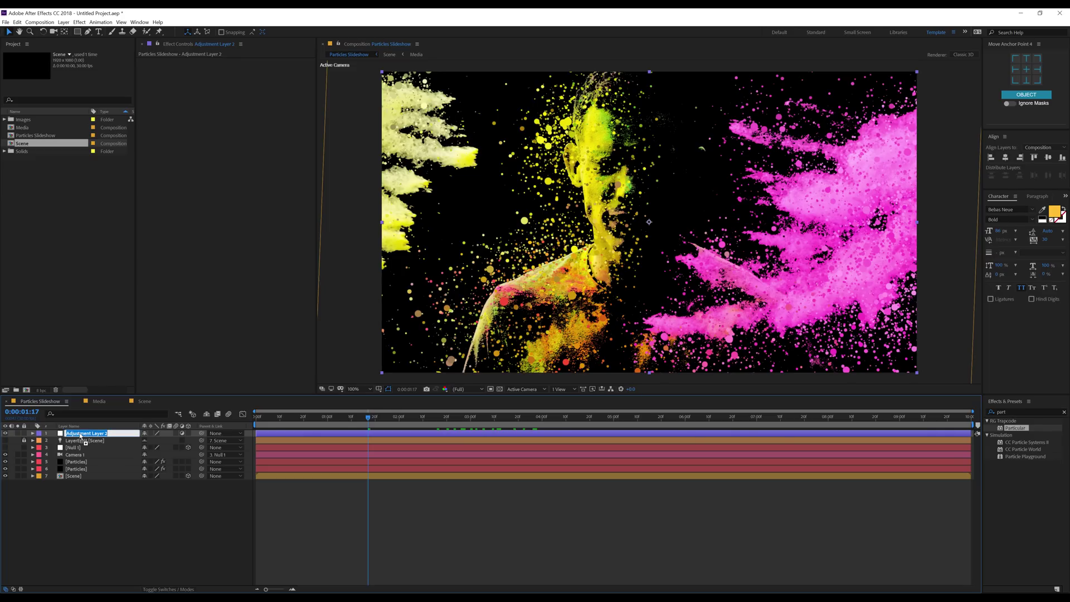
type("Glow")
key("Return")
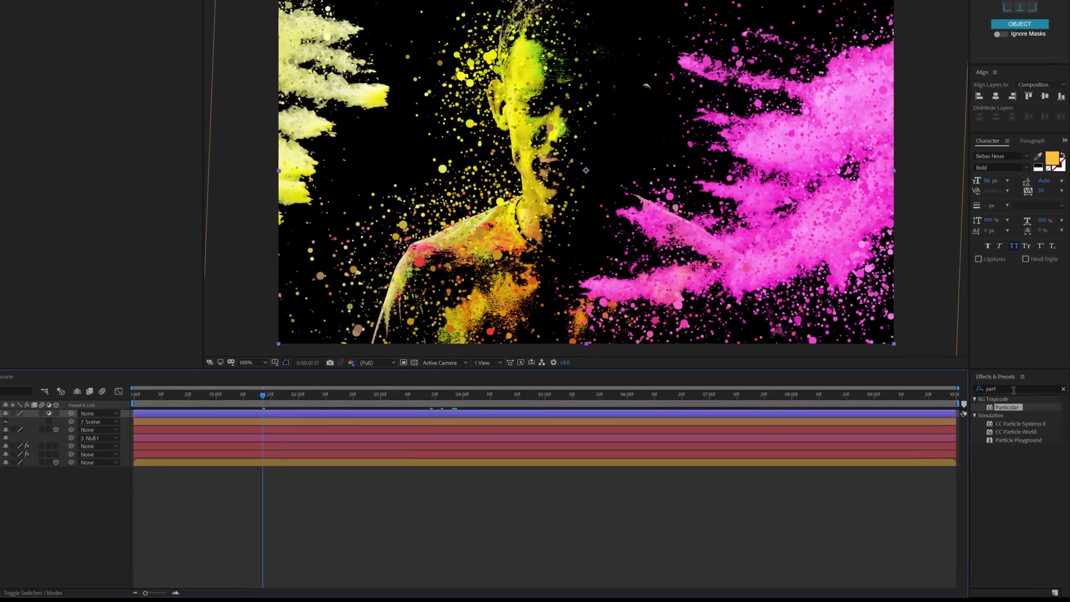
Search 'glow' in Effects & Presets and apply the Glow effect to it.
left_click(1004, 411)
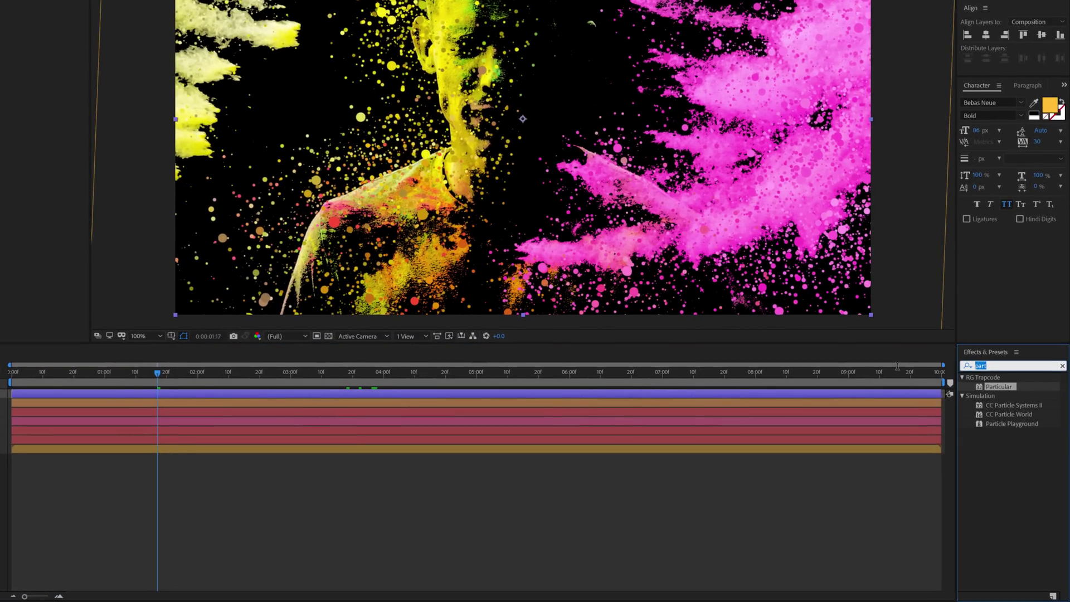
type("gloo")
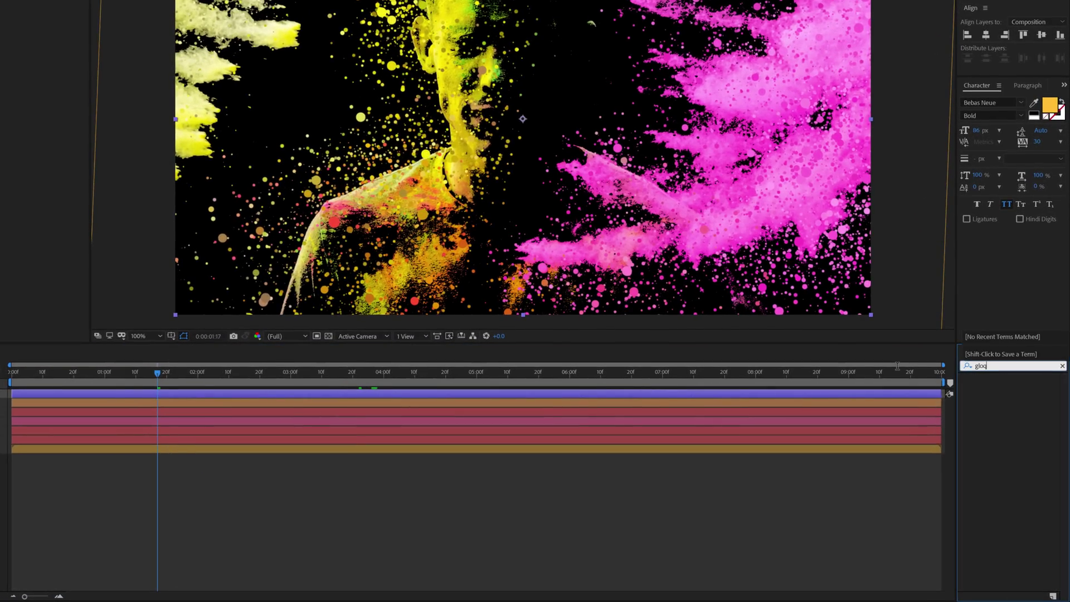
key("BackSpace")
type("w")
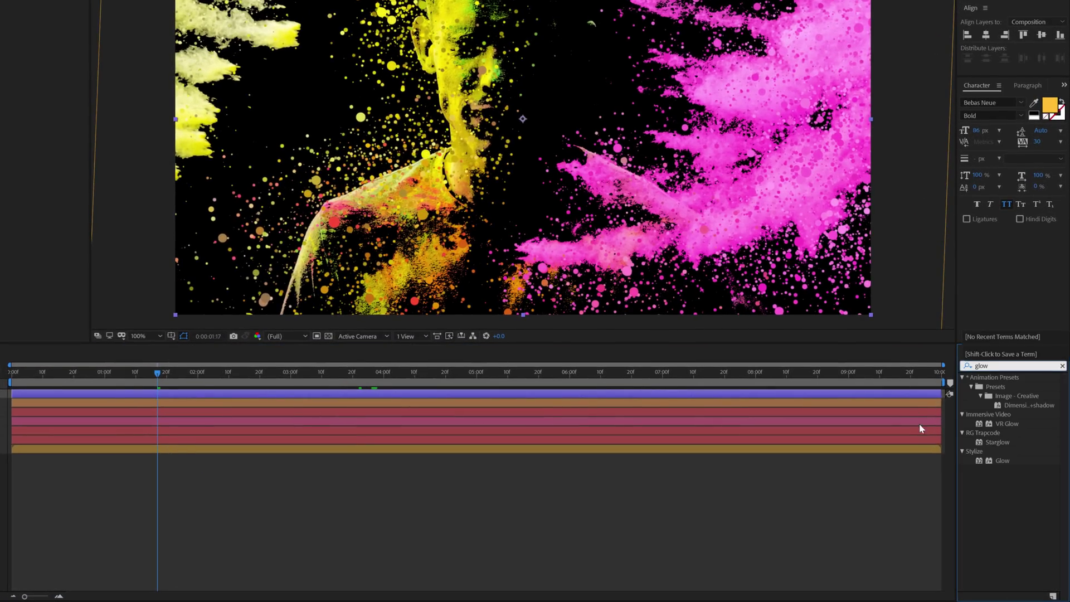
left_click_drag(1002, 460, 140, 395)
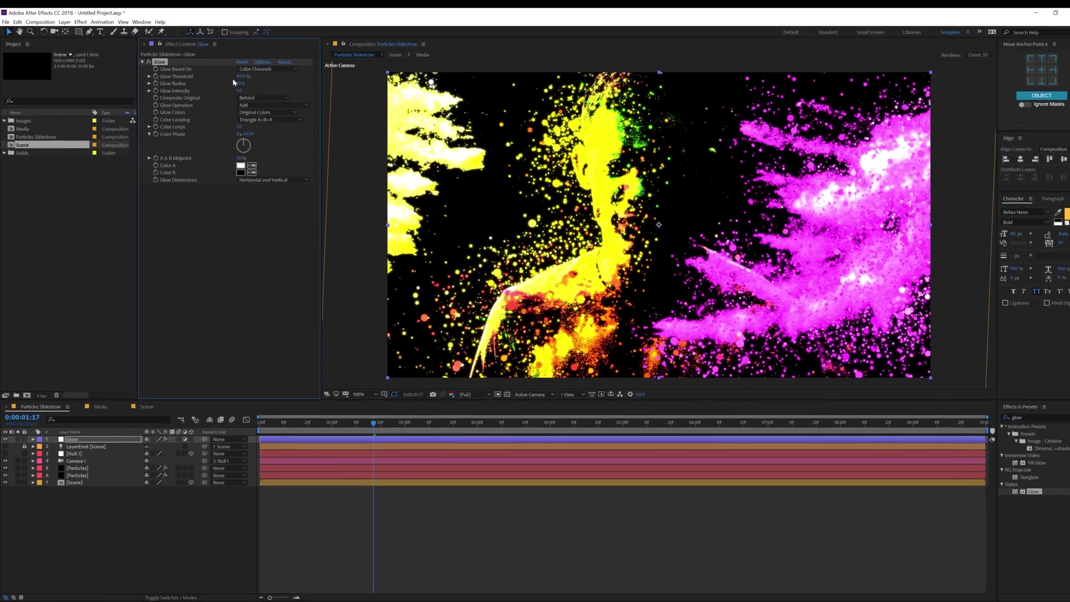
Set Glow Threshold to 90% and Glow Radius to 190, then enlarge it to about 429.
left_click(241, 76)
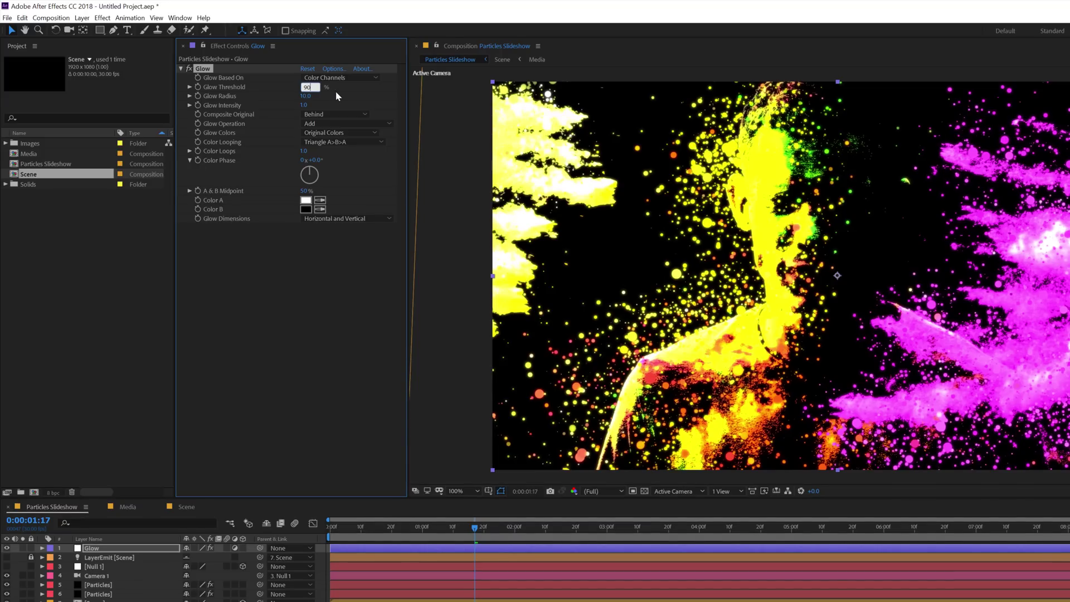
left_click(308, 96)
type("190")
key("Return")
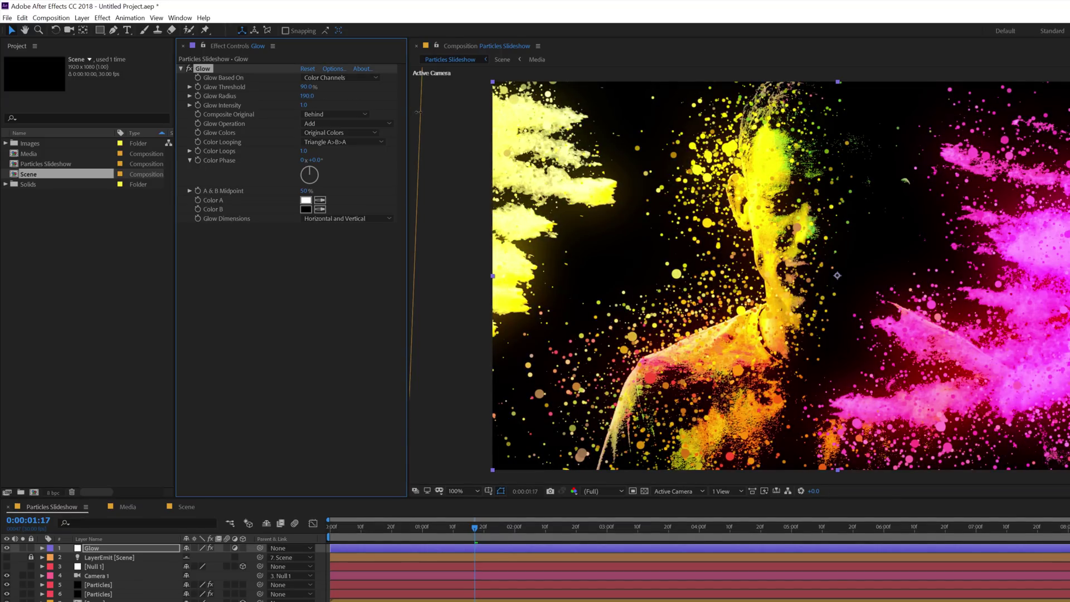
left_click_drag(459, 115, 551, 118)
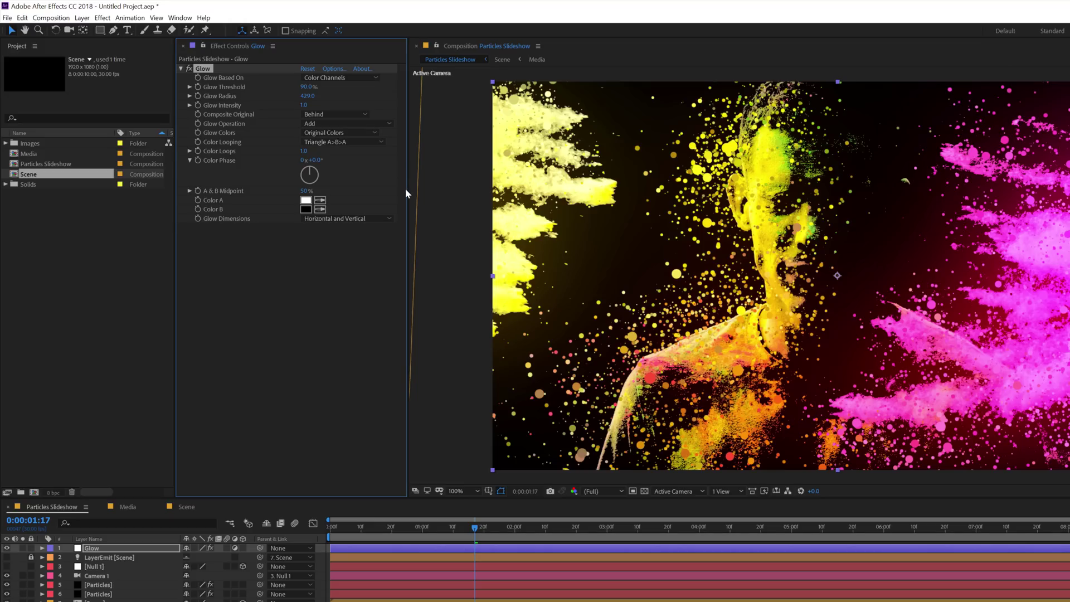
Switch the project to 16 bpc and check the glow at different frames.
left_click(54, 493, "alt")
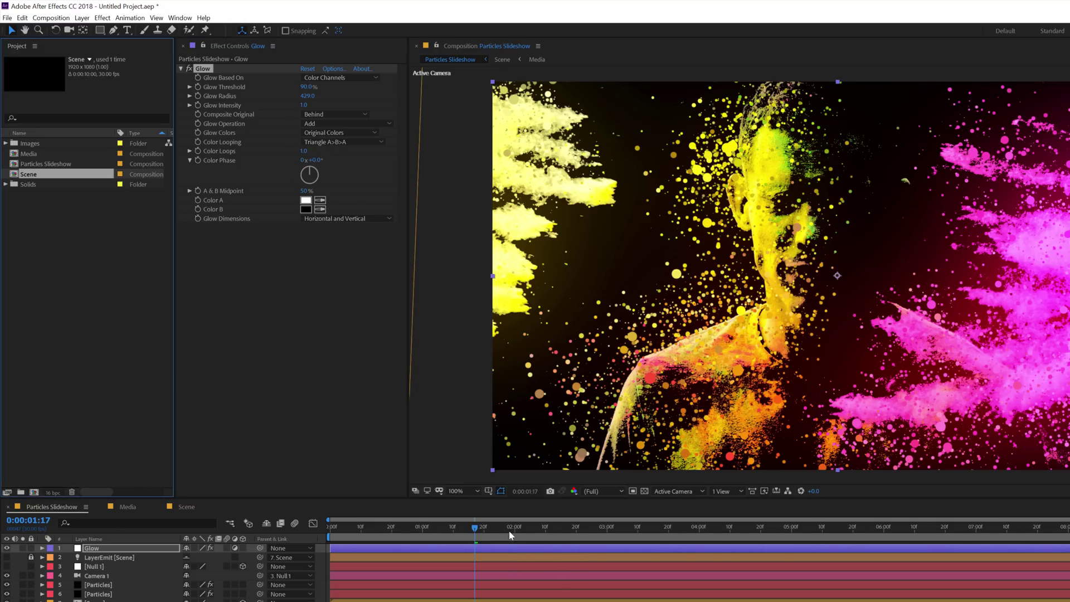
left_click(539, 528)
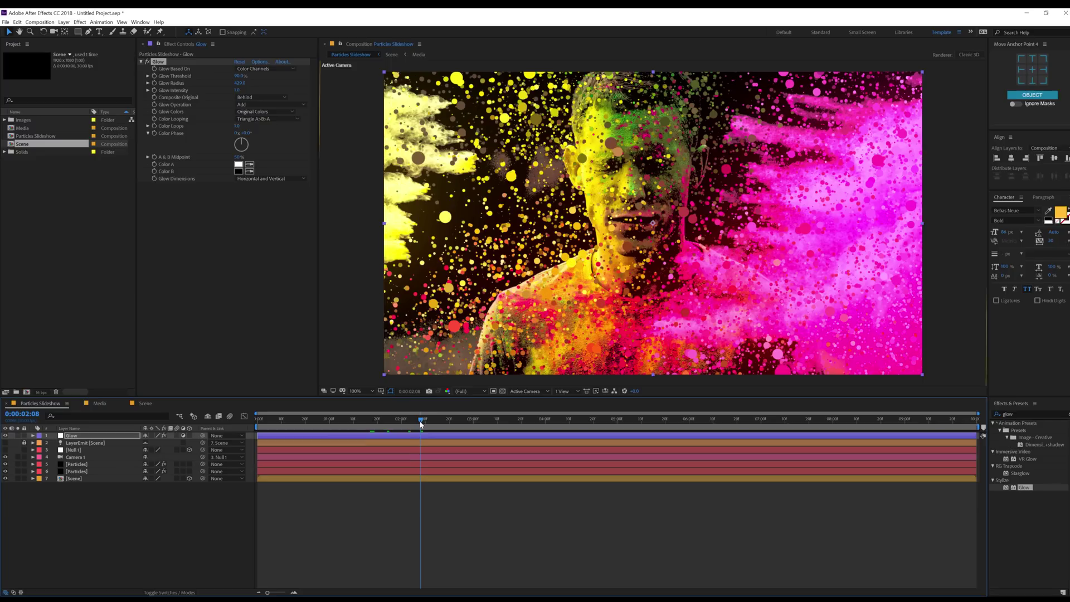
left_click_drag(419, 422, 473, 422)
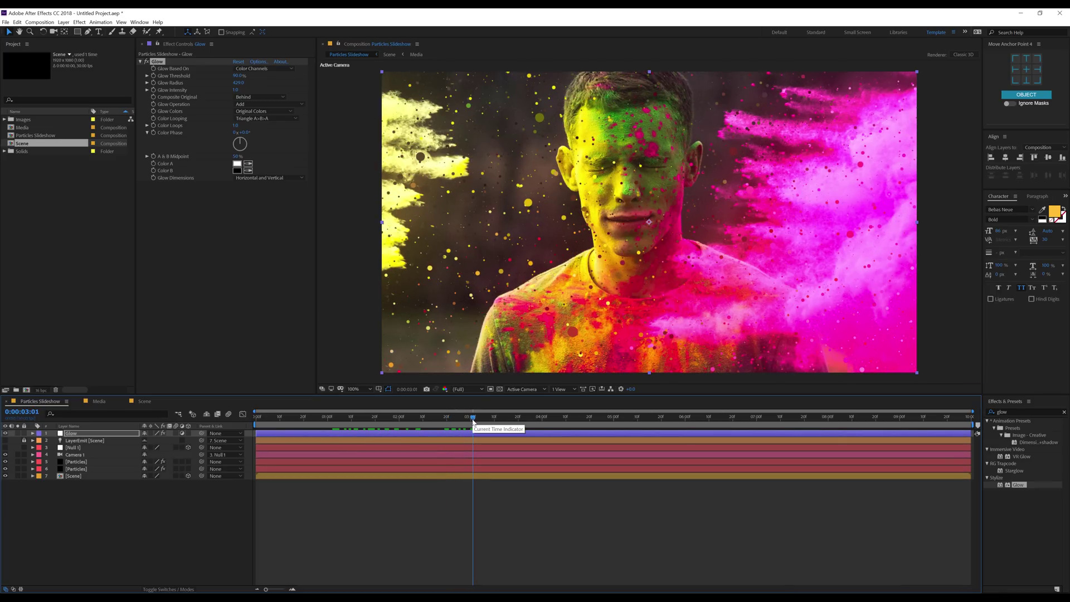
At the last frame, apply Optics Compensation to the Glow layer.
left_click(84, 509)
left_click(73, 434)
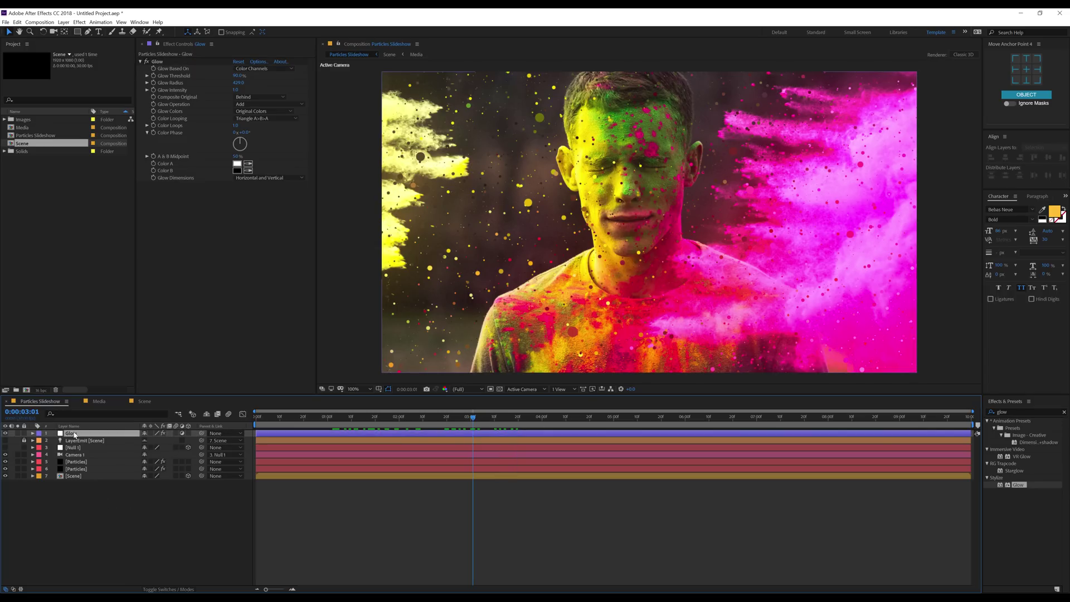
key("End")
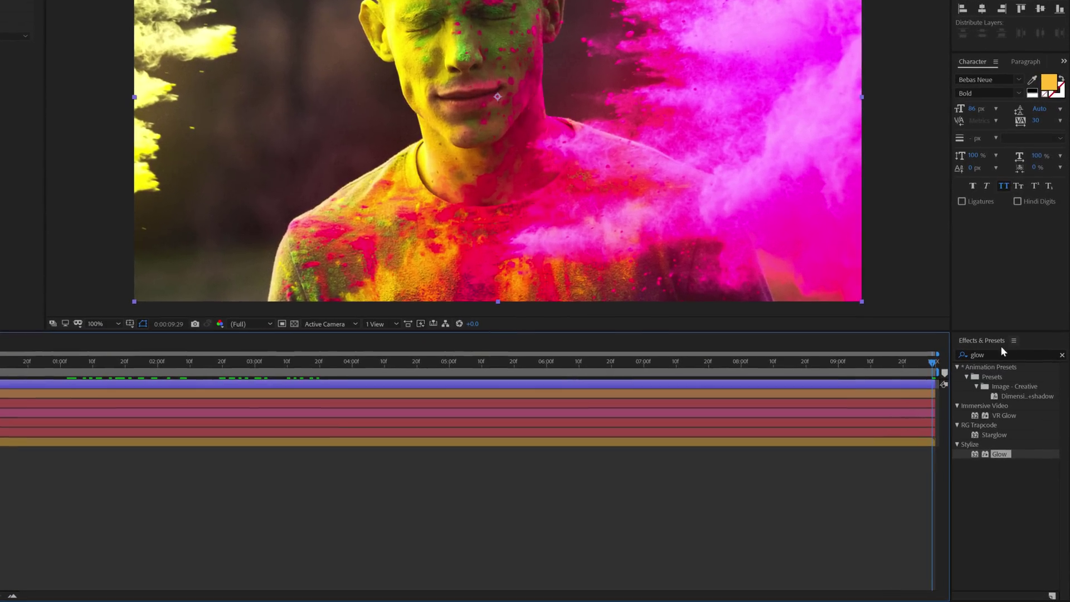
left_click(1015, 411)
key("ctrl+f")
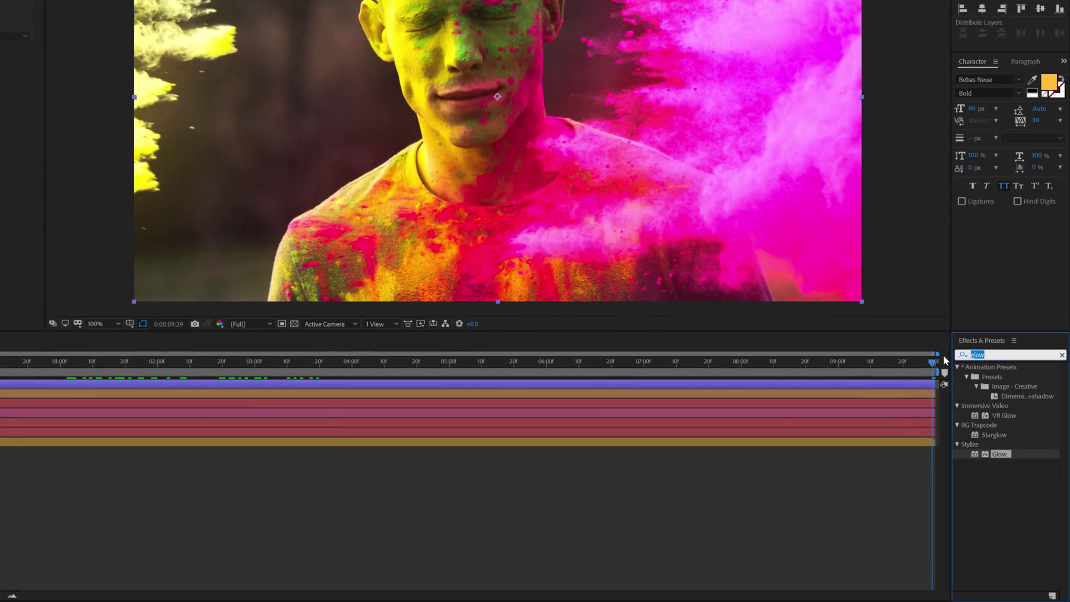
type("optic")
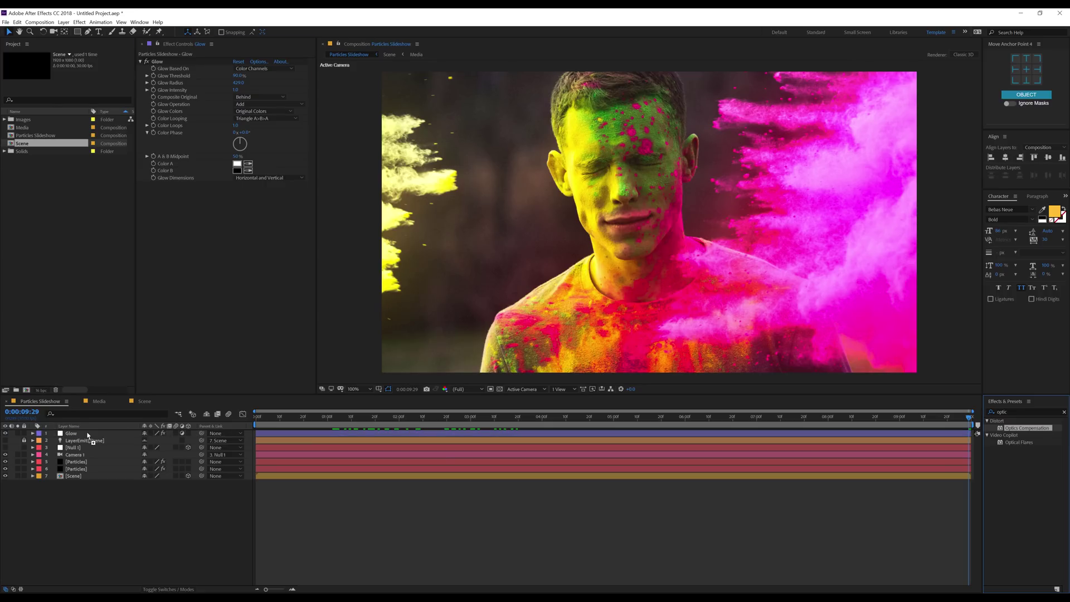
double_click(997, 383)
Enable Reverse Lens Distortion, raise Field Of View to 63.4, and return to the first frame.
left_click(235, 199)
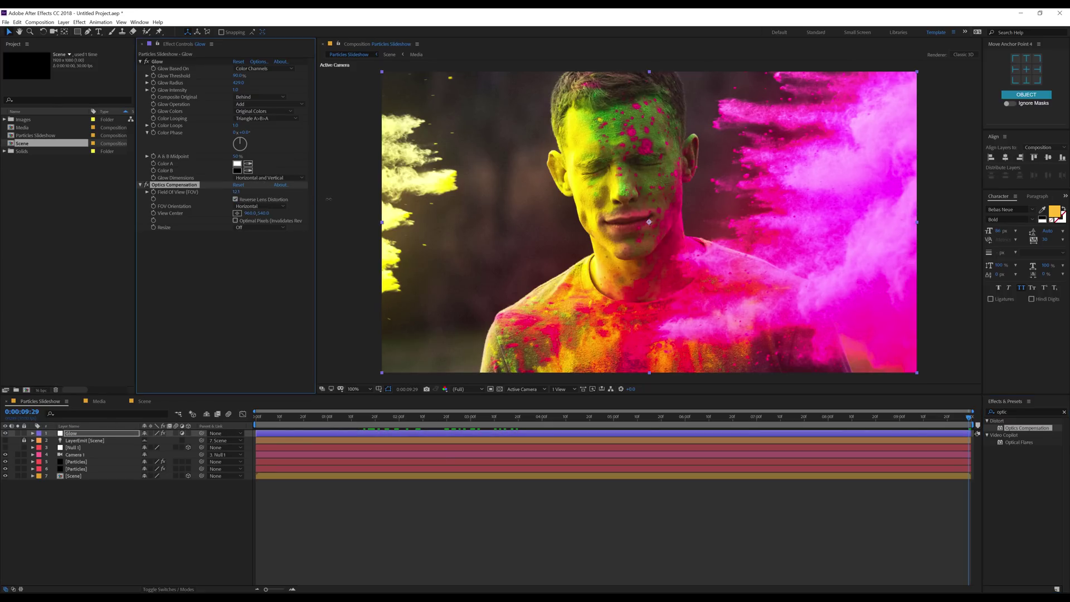
left_click_drag(237, 192, 344, 210)
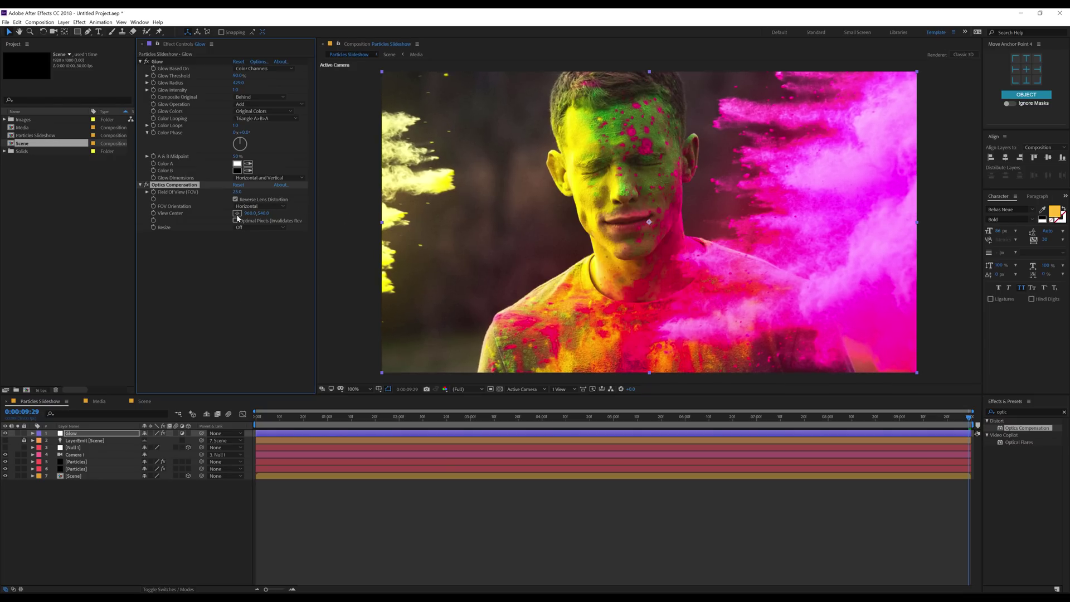
key("Home")
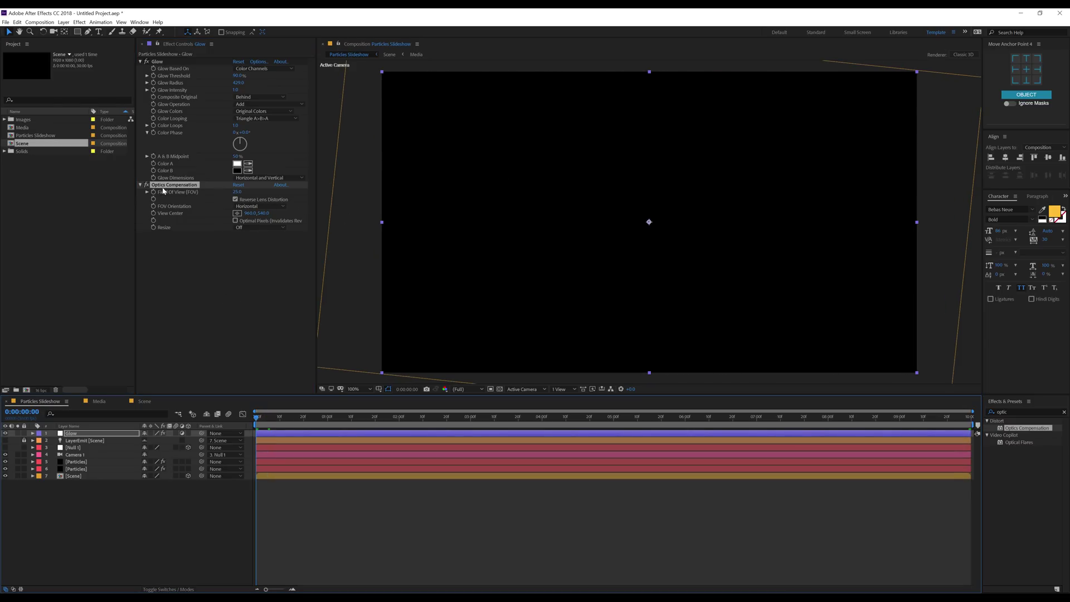
At 0:00:05:00 set Optics Compensation Field Of View to 31, then open the Media composition.
left_click(155, 194)
left_click_drag(586, 419, 613, 419)
left_click_drag(239, 193, 290, 192)
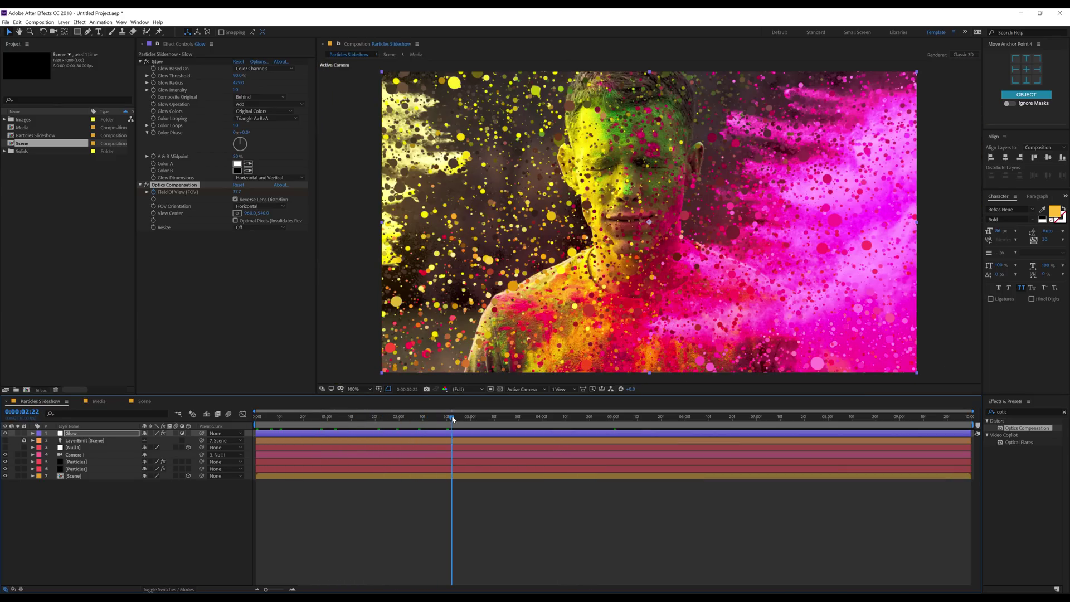
left_click_drag(467, 418, 419, 416)
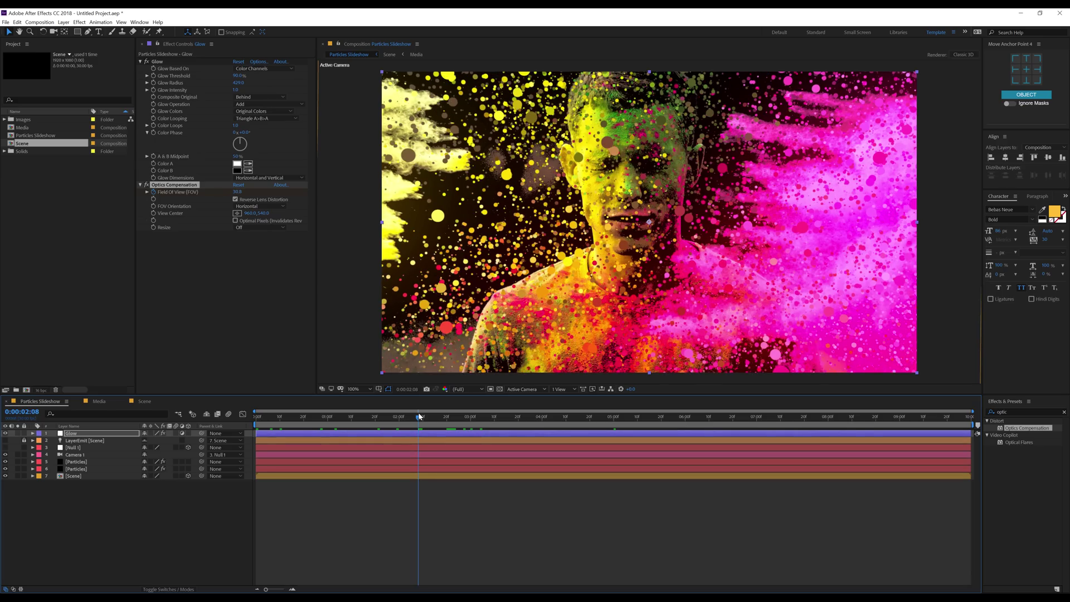
left_click(98, 401)
Enable the bottles layer in Media, then preview Particles Slideshow from the start, stopping at 0:00:02:29.
left_click(6, 433)
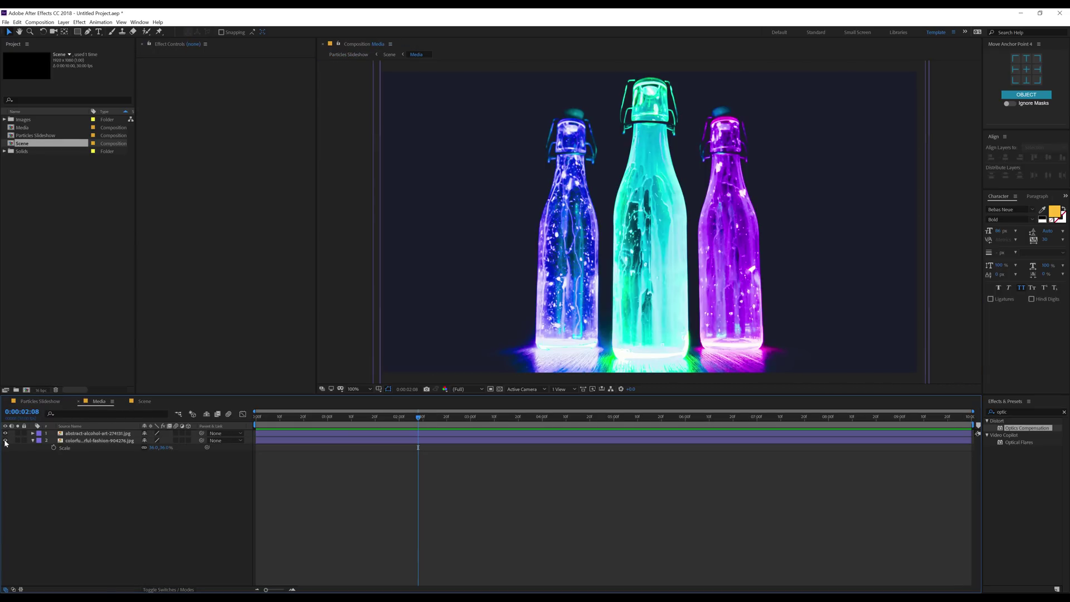
left_click(39, 402)
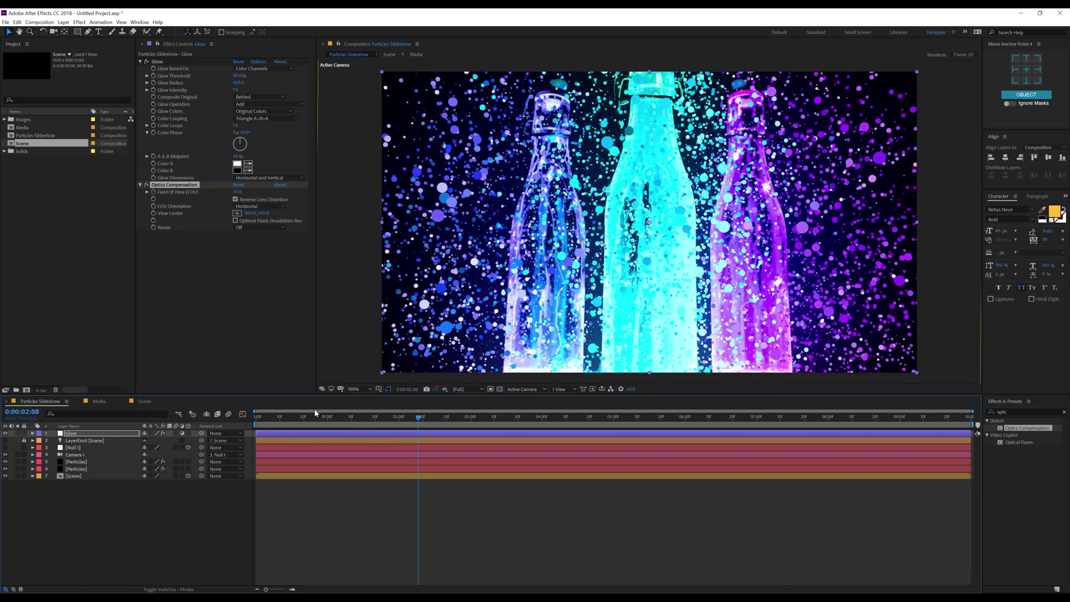
left_click(263, 422)
key("space")
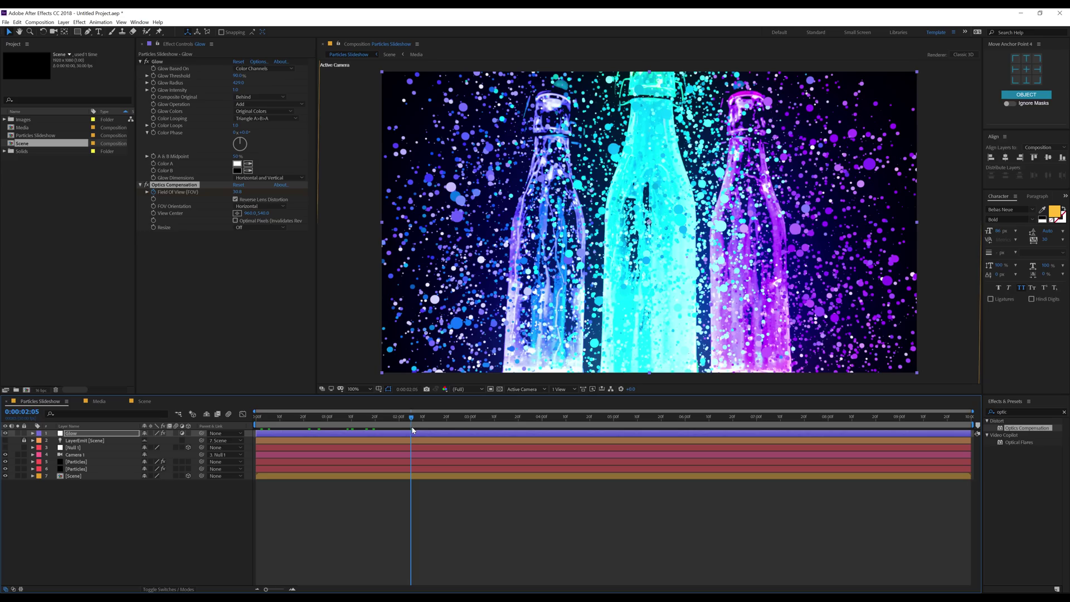
left_click(467, 427)
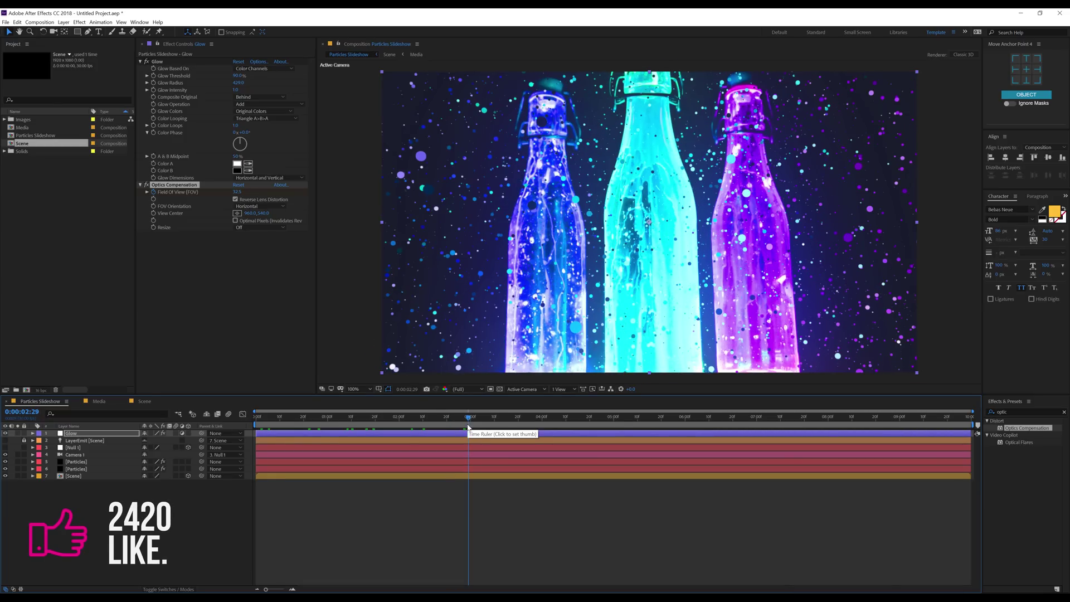